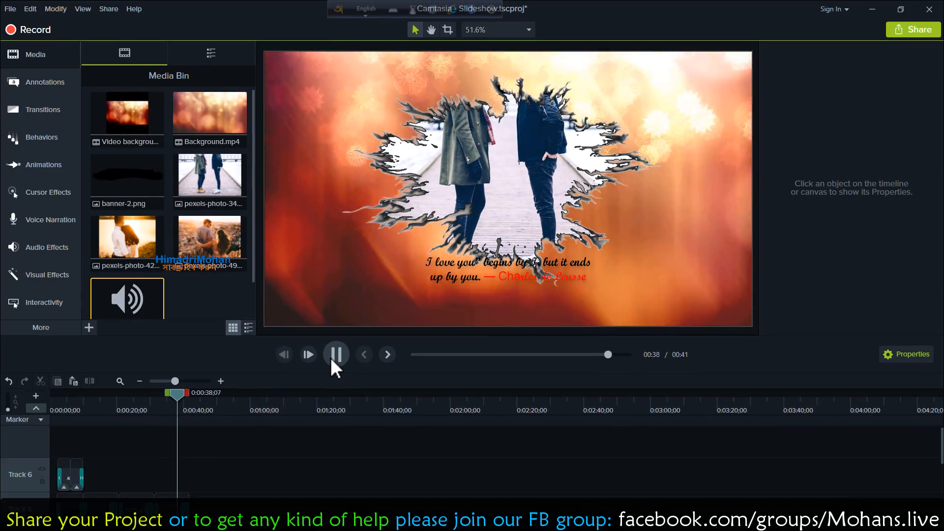
# - Return the playhead to the start of the timeline and dismiss the floating language toolbar covering the title bar
pyautogui.scroll(-3, 293, 458)
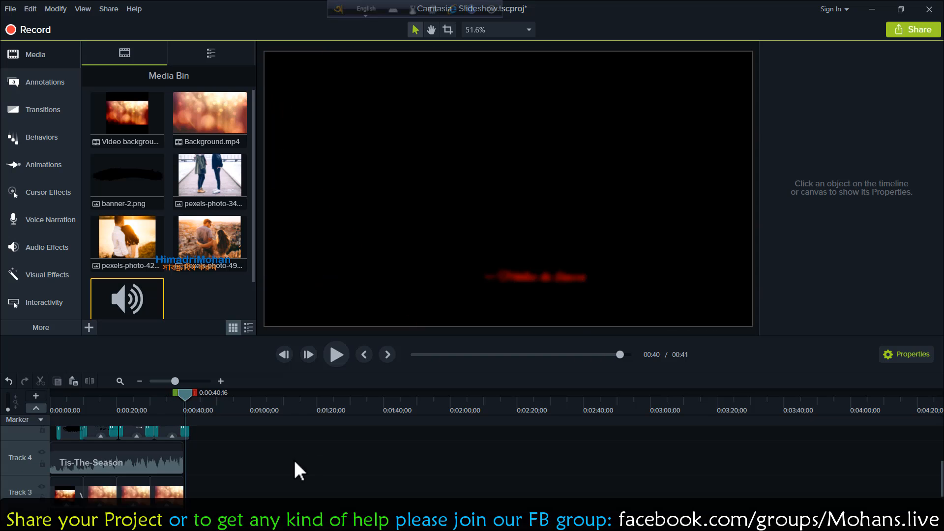
pyautogui.scroll(3, 265, 470)
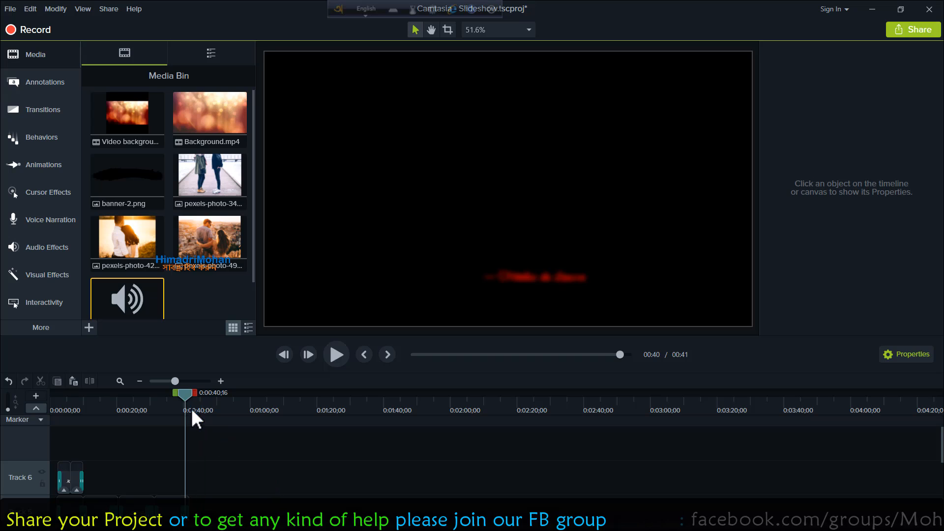
pyautogui.moveTo(184, 396); pyautogui.dragTo(23, 412)
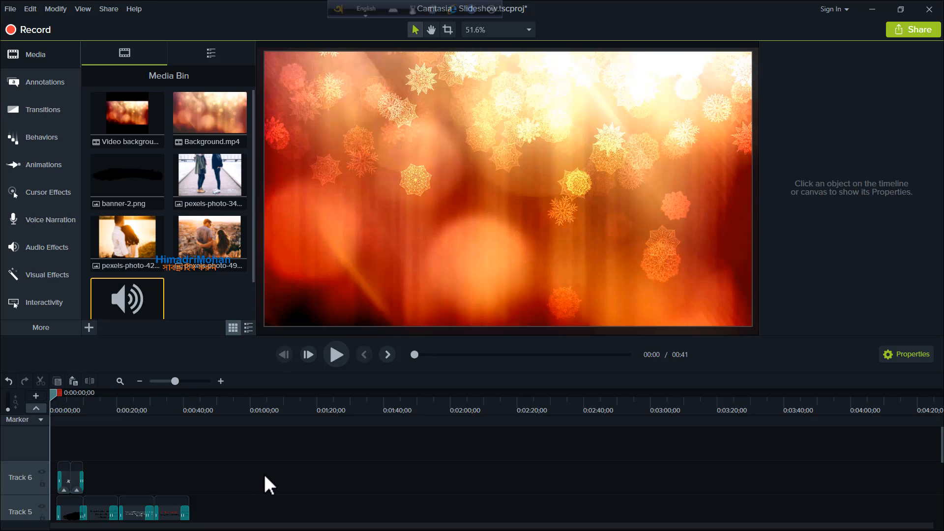
pyautogui.click(492, 8)
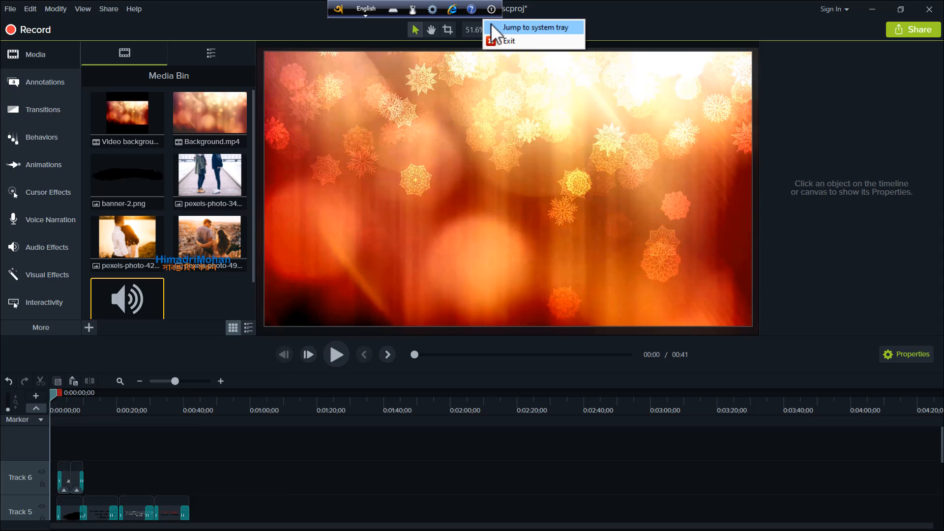
pyautogui.click(495, 36)
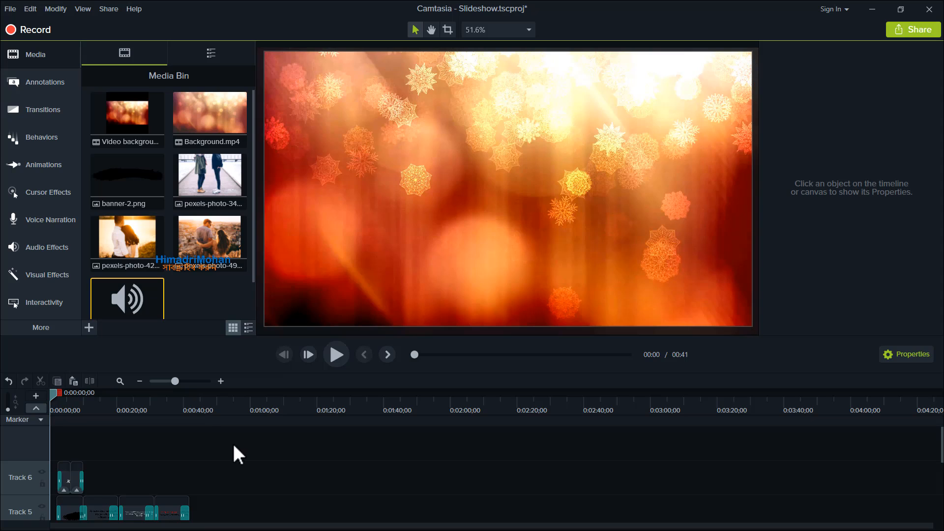
# - Delete all existing clips from every track of the timeline, keeping the source media in the bin
pyautogui.scroll(-5, 243, 477)
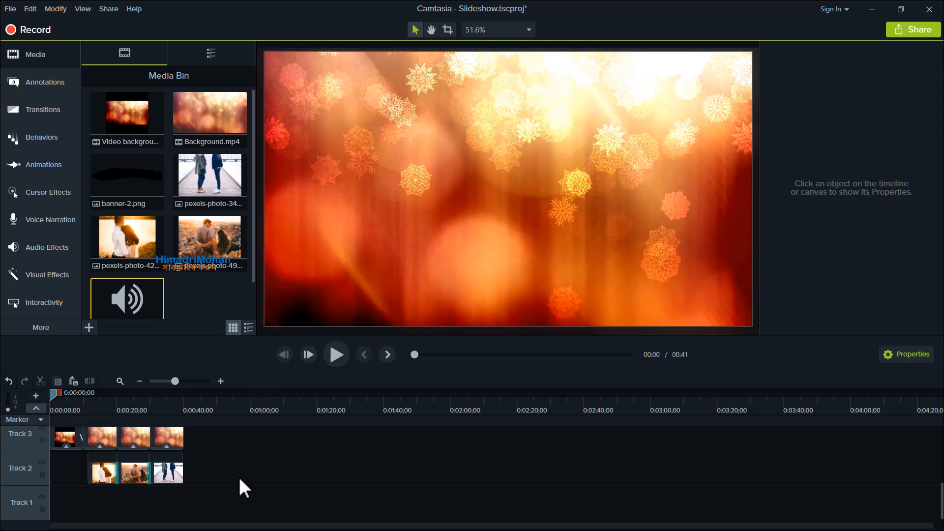
pyautogui.scroll(5, 217, 468)
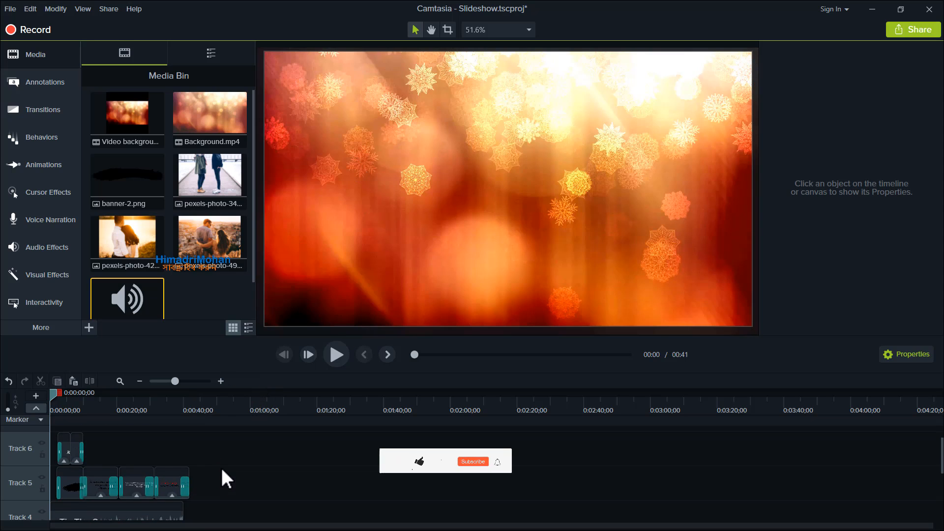
pyautogui.moveTo(210, 473); pyautogui.dragTo(181, 486)
pyautogui.click(272, 458)
pyautogui.hotkey('ctrl', 'a')
pyautogui.press('Delete')
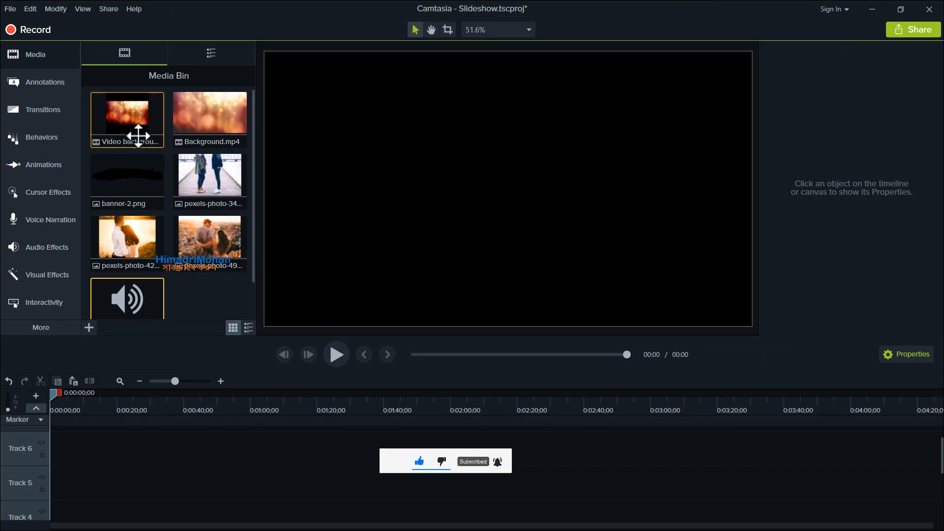
# - Preview the Video background and Background.mp4 clips from the media bin
pyautogui.click(176, 175)
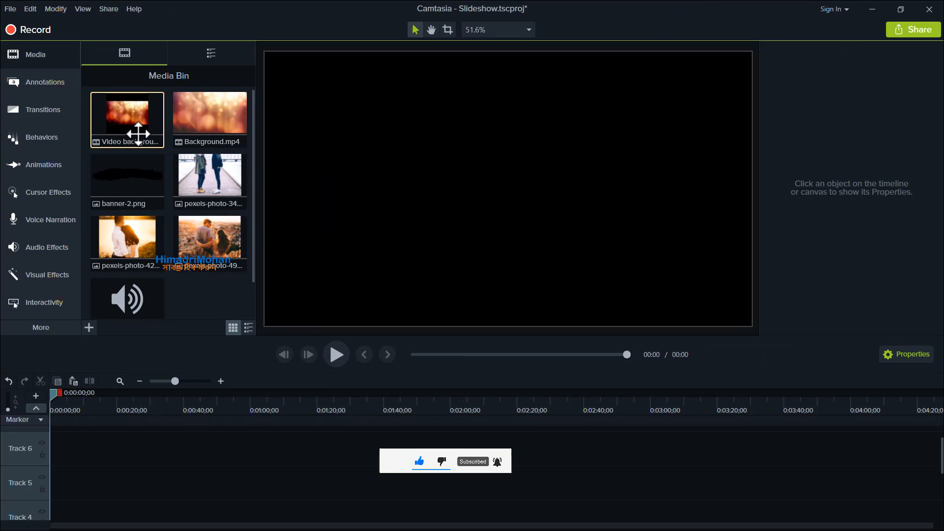
pyautogui.doubleClick(138, 132)
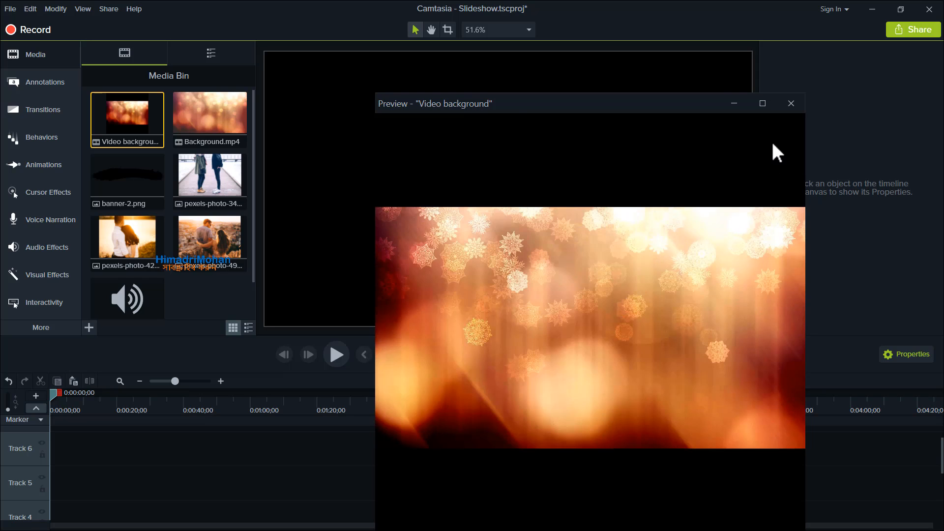
pyautogui.click(790, 104)
pyautogui.doubleClick(231, 124)
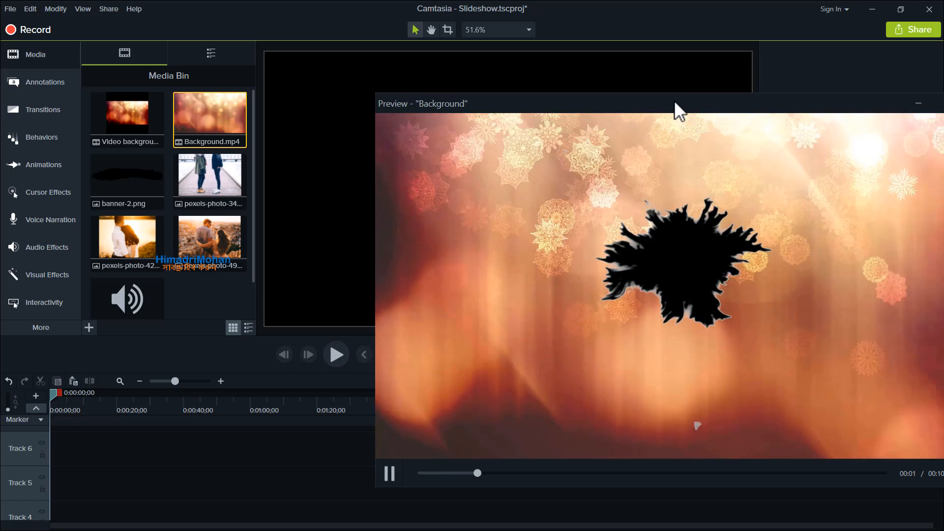
pyautogui.moveTo(675, 102); pyautogui.dragTo(474, 103)
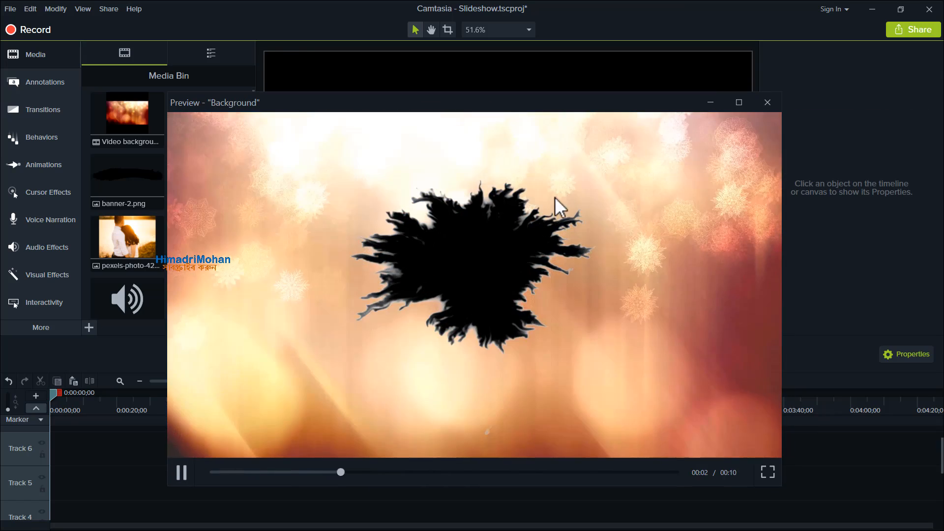
pyautogui.click(767, 103)
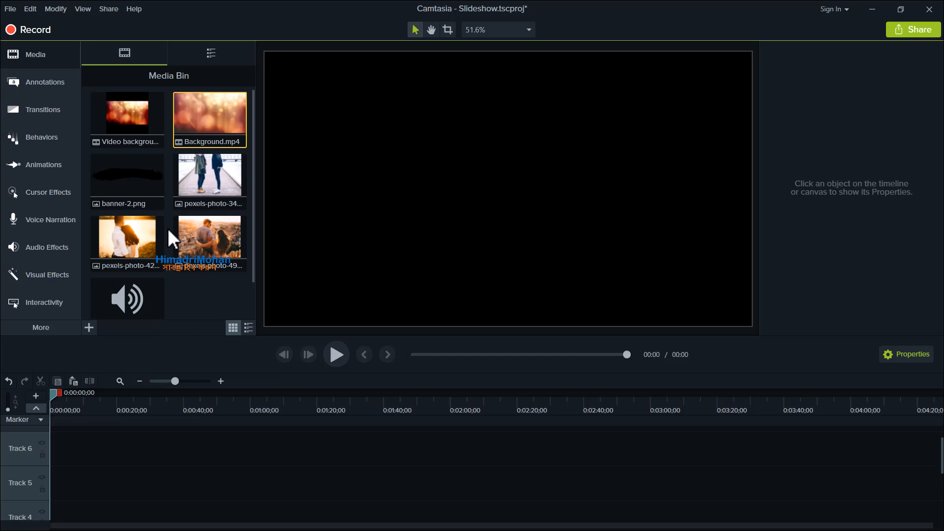
# - Add the Video background clip at the start of Track 5 and enlarge it to about 61.1% scale
pyautogui.moveTo(131, 123); pyautogui.dragTo(45, 482)
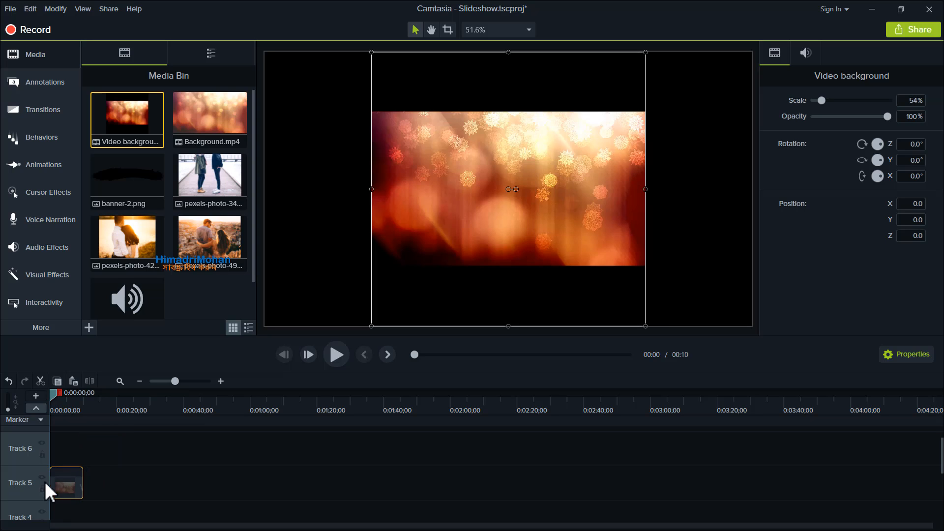
pyautogui.moveTo(365, 330); pyautogui.dragTo(335, 278)
# - Crop the black bands off the upper and lower edges of the Video background clip
pyautogui.click(445, 29)
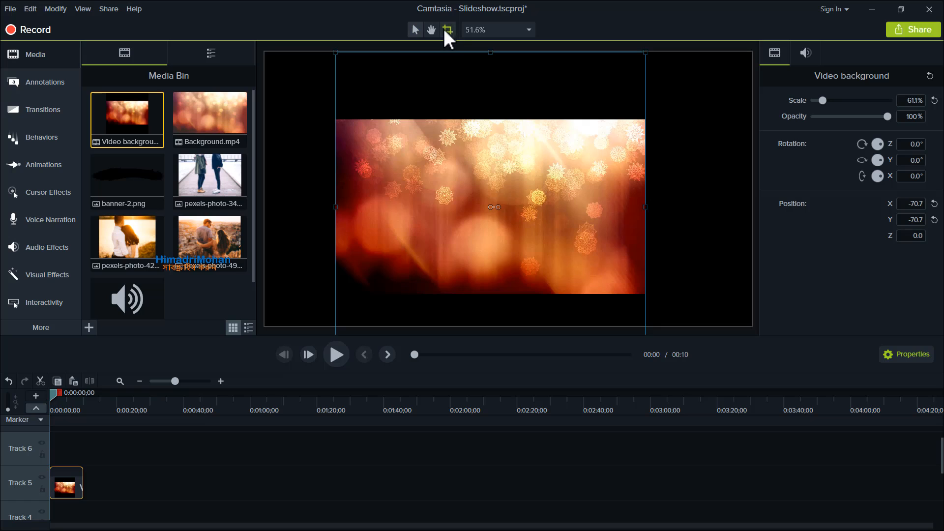
pyautogui.moveTo(489, 52); pyautogui.dragTo(480, 116)
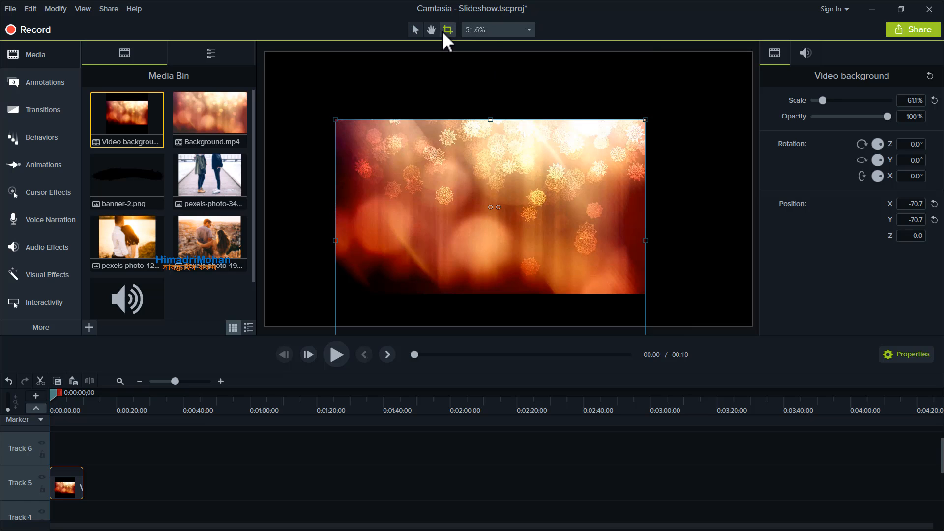
pyautogui.click(415, 30)
pyautogui.moveTo(447, 181); pyautogui.dragTo(446, 127)
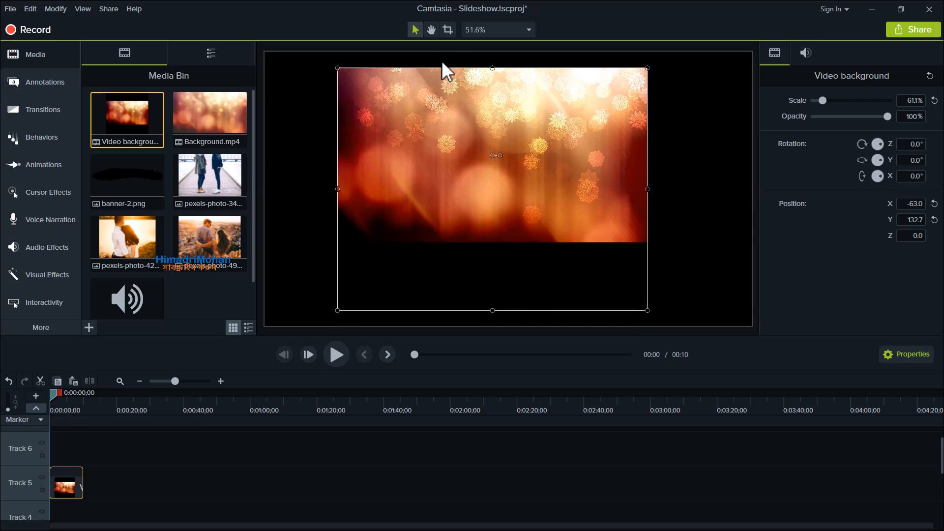
pyautogui.click(447, 29)
pyautogui.moveTo(492, 311); pyautogui.dragTo(495, 242)
pyautogui.click(414, 31)
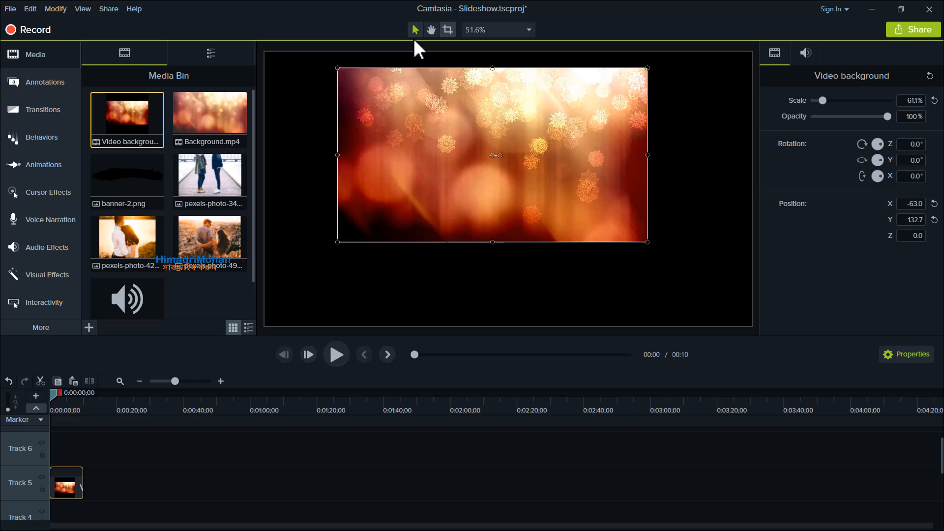
# - Enlarge and reposition the cropped Video background clip so it fills the whole canvas
pyautogui.moveTo(343, 238); pyautogui.dragTo(293, 317)
pyautogui.moveTo(323, 292); pyautogui.dragTo(343, 297)
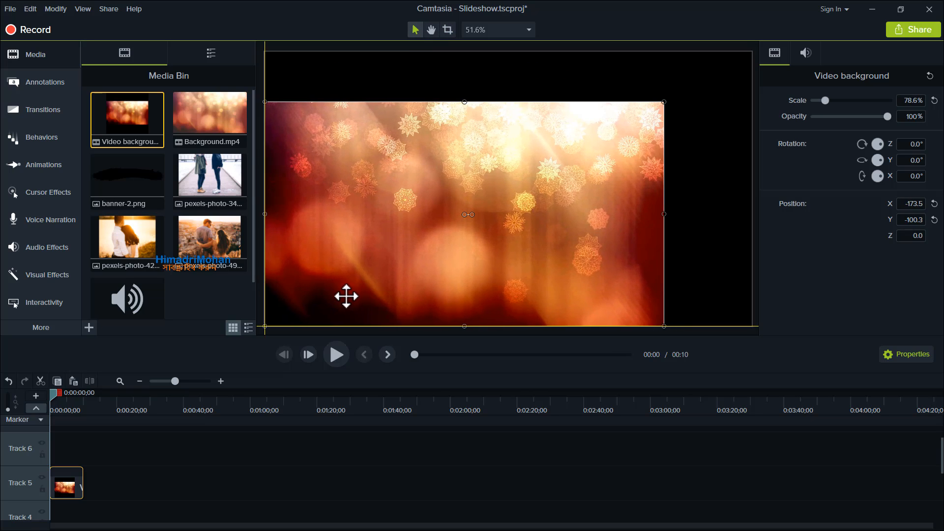
pyautogui.moveTo(663, 99); pyautogui.dragTo(742, 53)
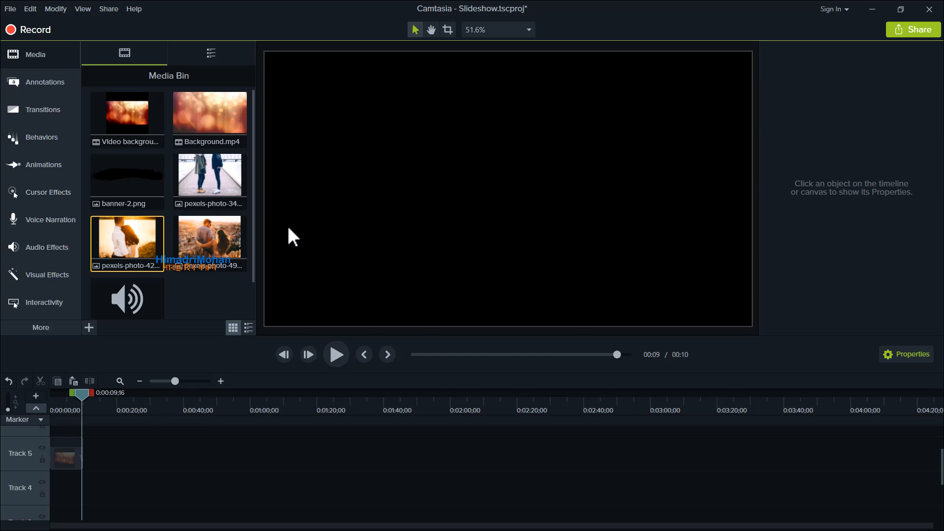
# - Add Background.mp4 directly after the first clip on Track 5 and move the playhead to 0:00:14;16
pyautogui.moveTo(211, 109); pyautogui.dragTo(102, 469)
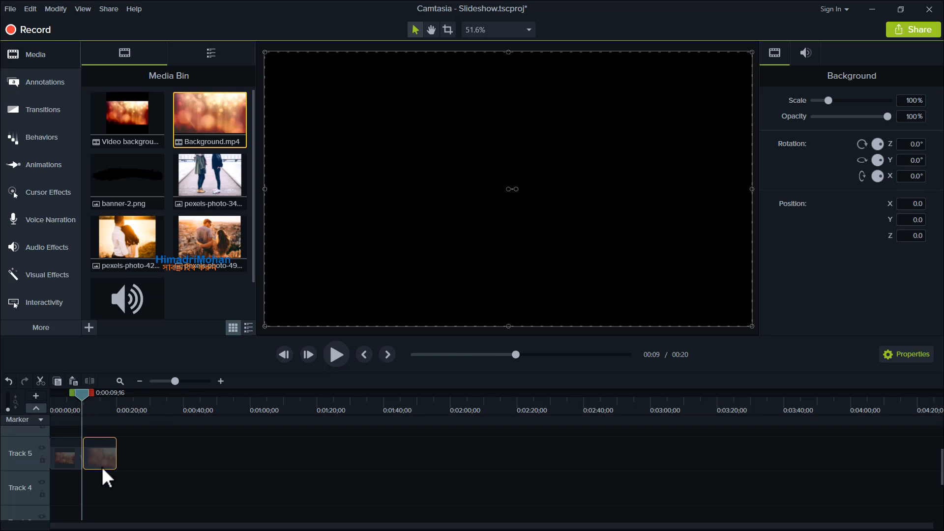
pyautogui.moveTo(83, 397); pyautogui.dragTo(97, 406)
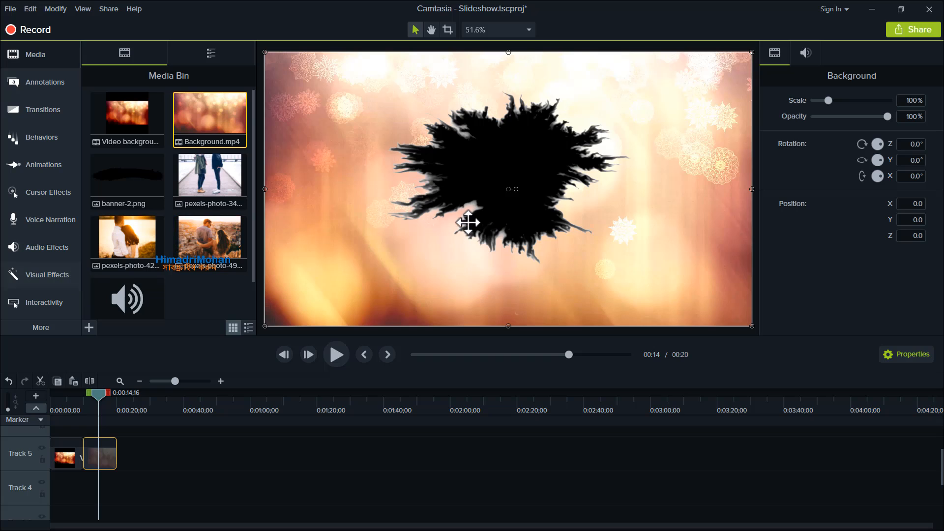
# - Apply the Remove a Color effect to the Background clip, sampling the black of the torn hole
pyautogui.click(48, 272)
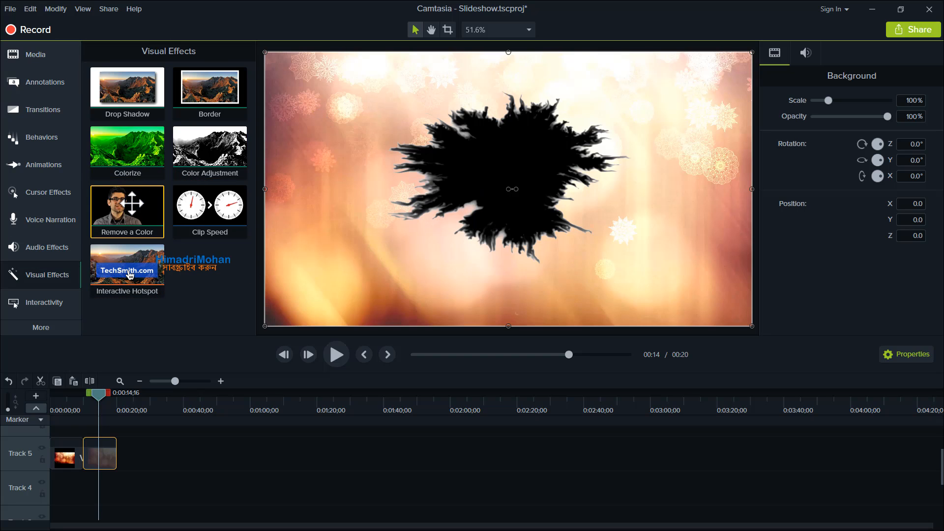
pyautogui.moveTo(132, 203); pyautogui.dragTo(104, 456)
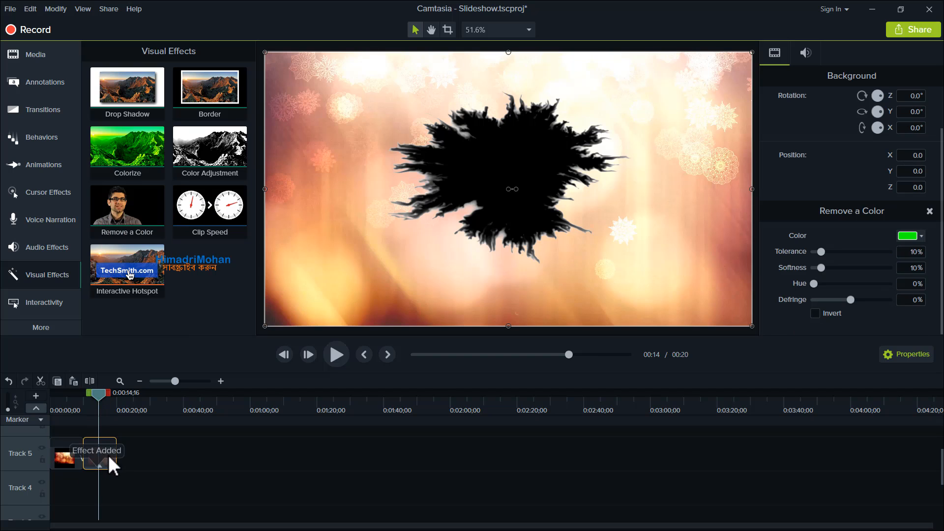
pyautogui.click(917, 239)
pyautogui.click(919, 271)
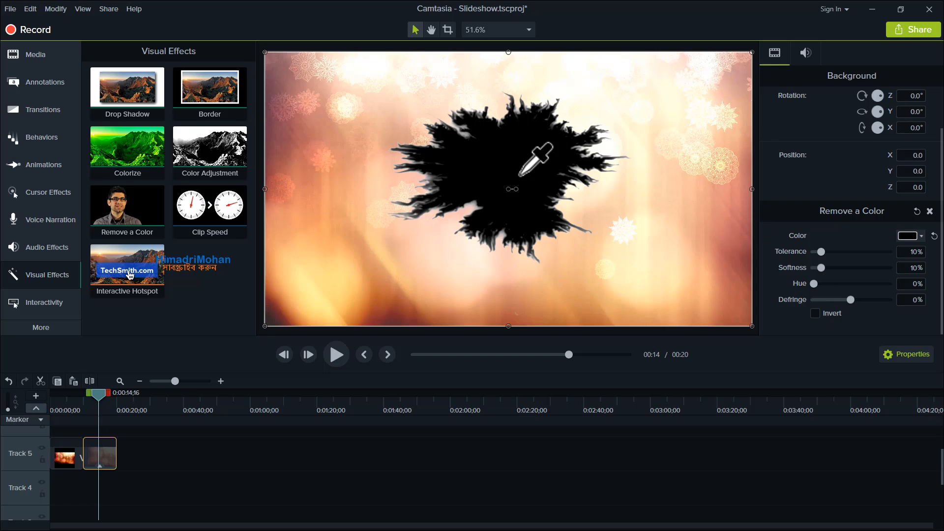
pyautogui.click(520, 175)
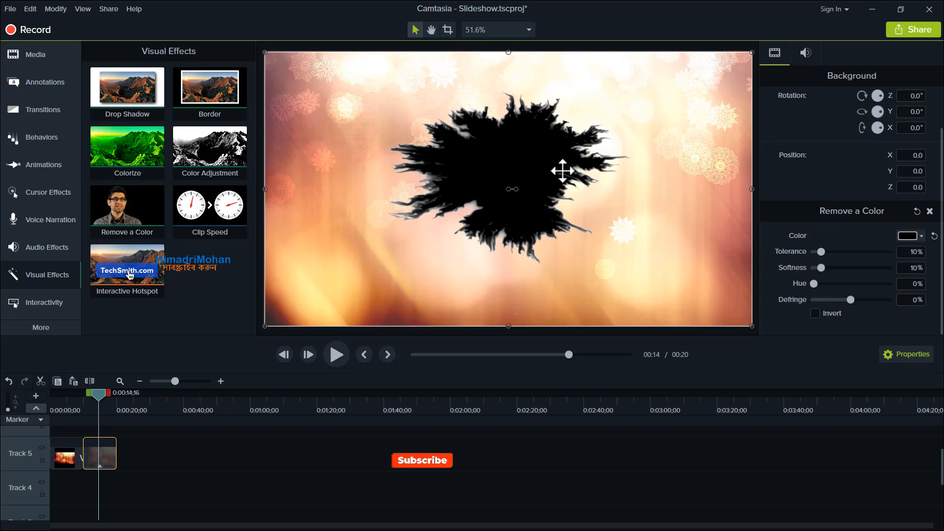
# - Place the photo pexels-photo-427547 on Track 4 directly beneath the Background clip
pyautogui.click(49, 55)
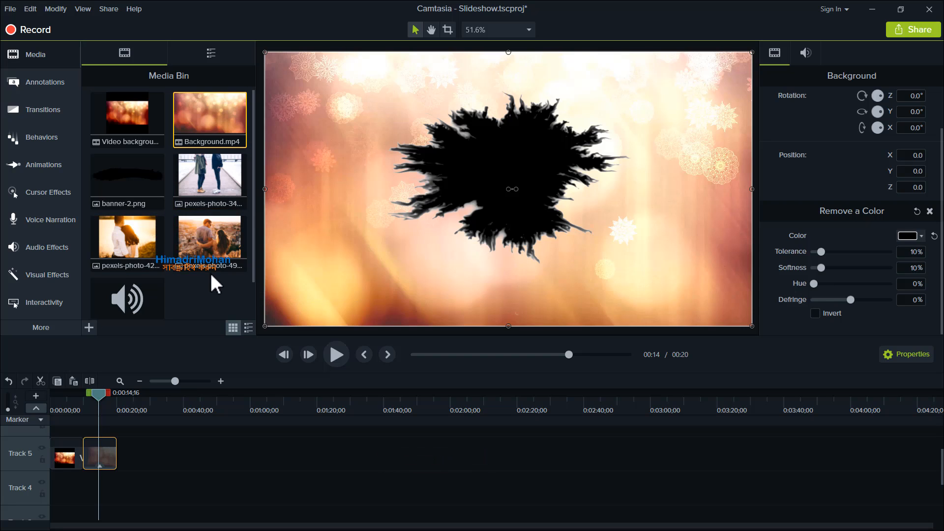
pyautogui.moveTo(142, 243); pyautogui.dragTo(83, 490)
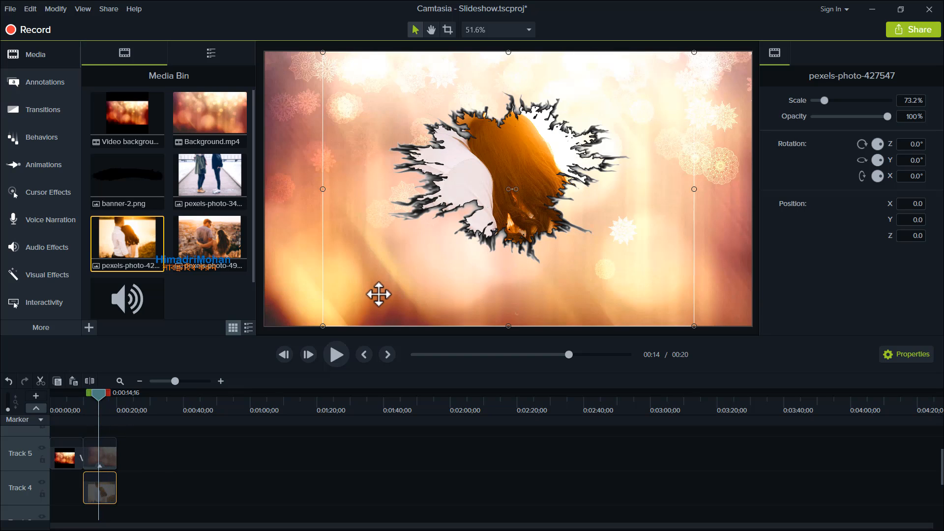
# - Set the Background clip's Remove a Color tolerance to 30%, softness to 18%, hue to 41% and defringe to -27%
pyautogui.click(713, 170)
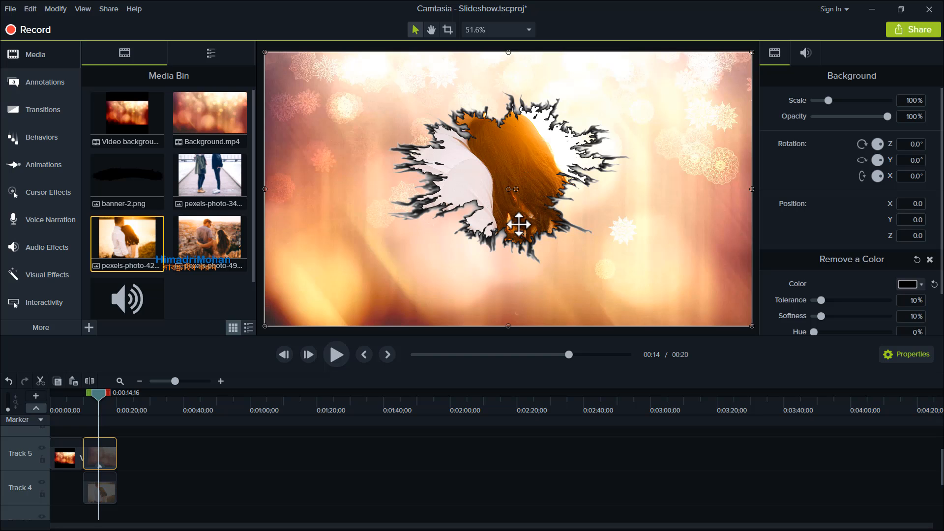
pyautogui.moveTo(632, 210)
pyautogui.mouseDown()
pyautogui.moveTo(621, 251)
pyautogui.moveTo(638, 244)
pyautogui.moveTo(628, 209)
pyautogui.moveTo(639, 215)
pyautogui.mouseUp()
pyautogui.scroll(-1, 906, 277)
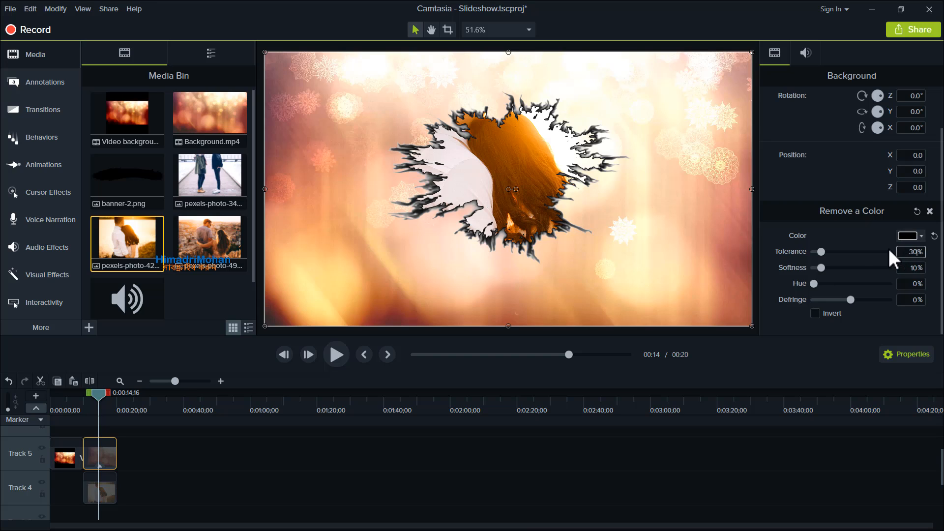
pyautogui.press('Return')
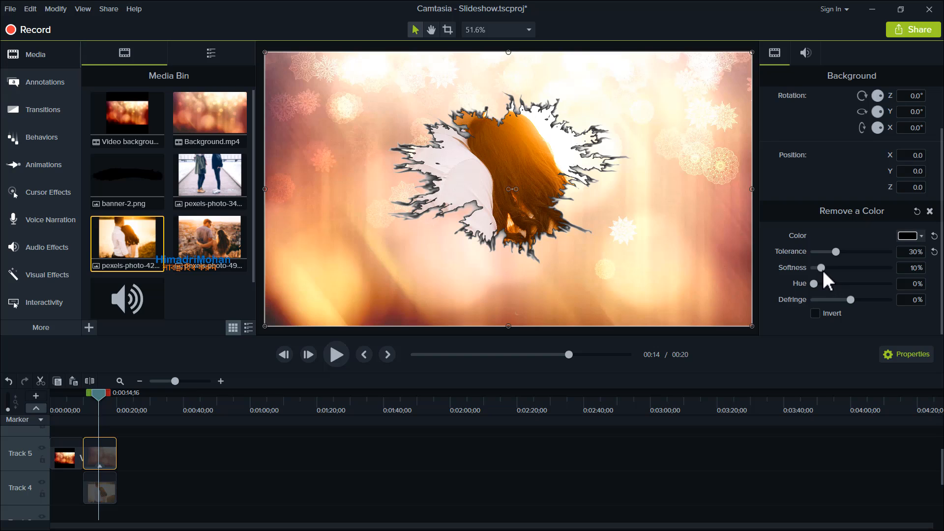
pyautogui.moveTo(821, 268); pyautogui.dragTo(824, 271)
pyautogui.moveTo(812, 282); pyautogui.dragTo(841, 301)
# - Try the Invert option of the Background clip's Remove a Color effect, then turn it off
pyautogui.click(832, 315)
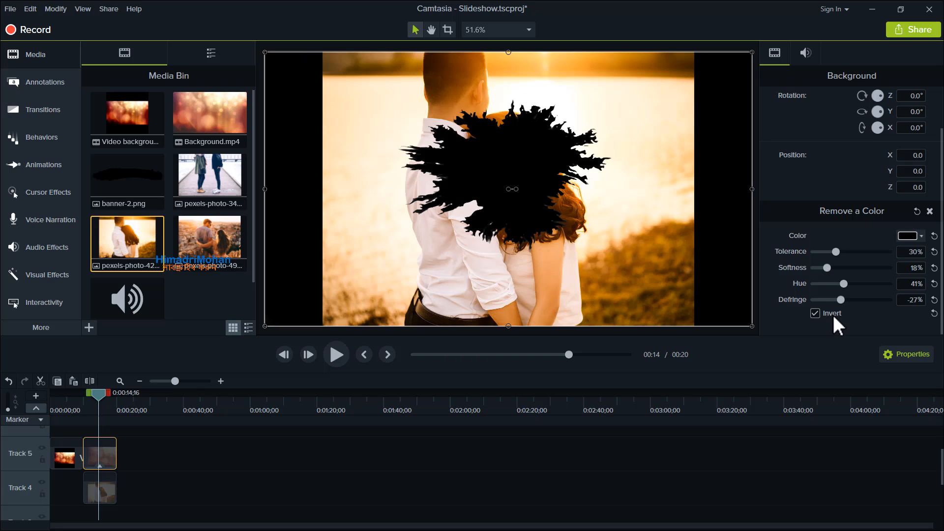
pyautogui.click(832, 314)
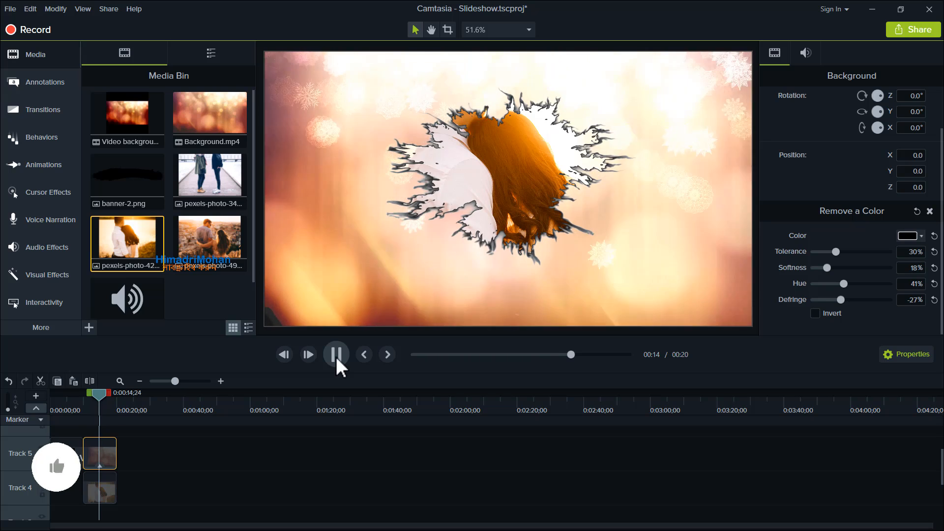
# - Play the masked photo section up to about 16 seconds and adjust the Remove a Color defringe to -25%
pyautogui.click(336, 355)
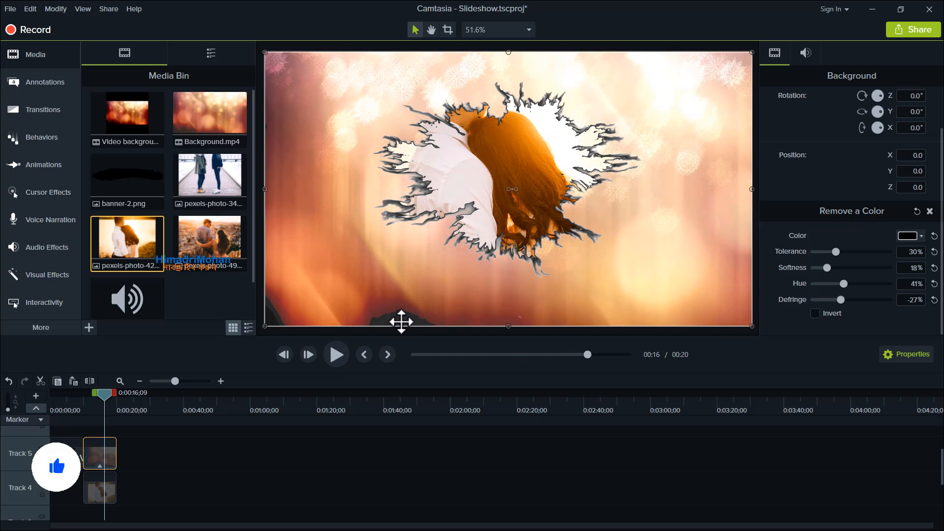
pyautogui.moveTo(842, 302); pyautogui.dragTo(886, 287)
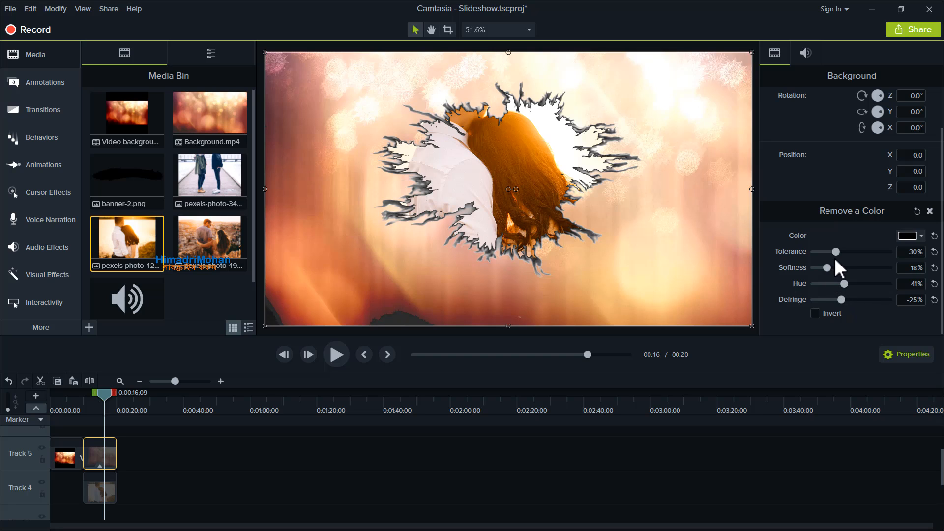
# - Set the Background clip's Remove a Color tolerance to 22% and softness to 19%
pyautogui.moveTo(837, 253)
pyautogui.mouseDown()
pyautogui.moveTo(845, 253)
pyautogui.moveTo(827, 268)
pyautogui.mouseUp()
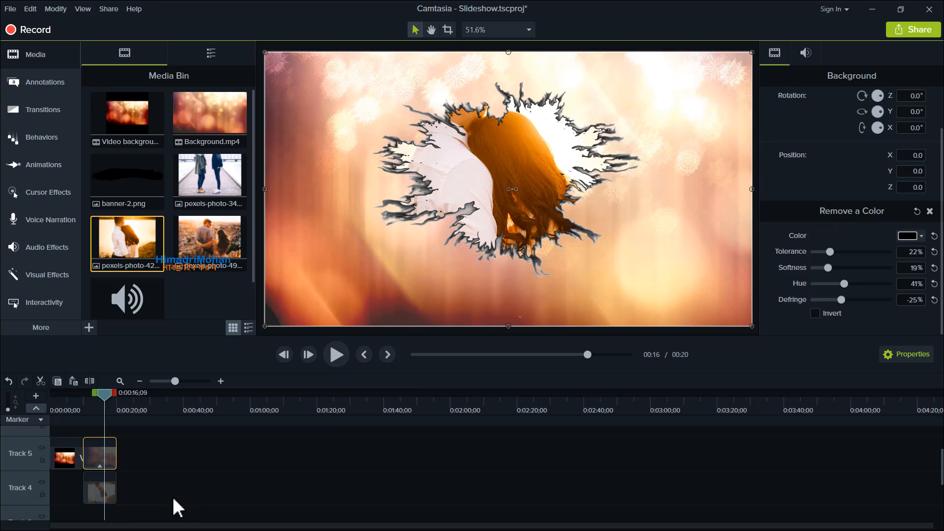
pyautogui.click(172, 457)
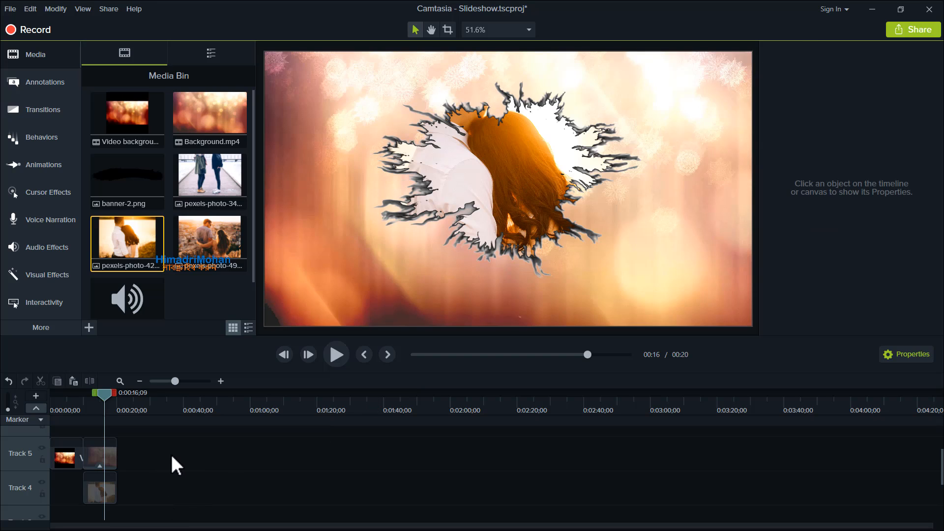
# - Copy the masked Background clip and place two copies end to end after it on Track 5
pyautogui.click(116, 453)
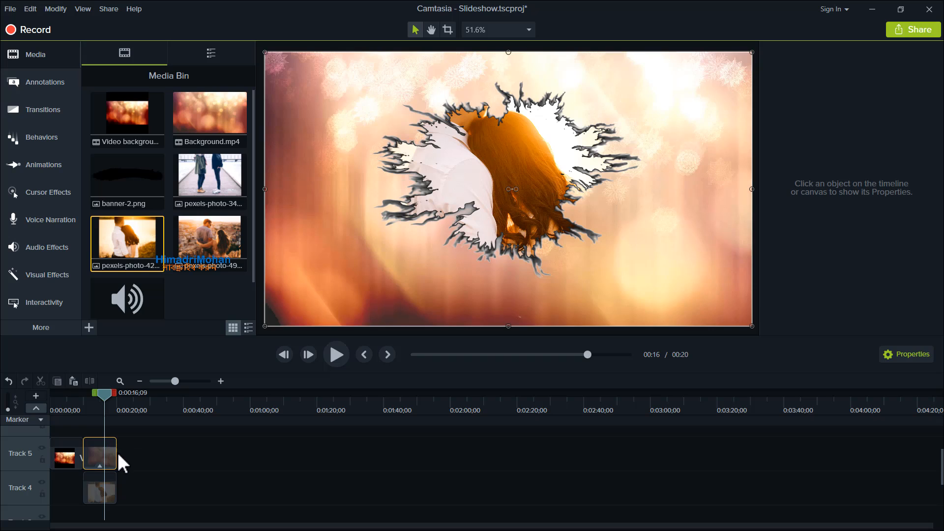
pyautogui.rightClick(111, 452)
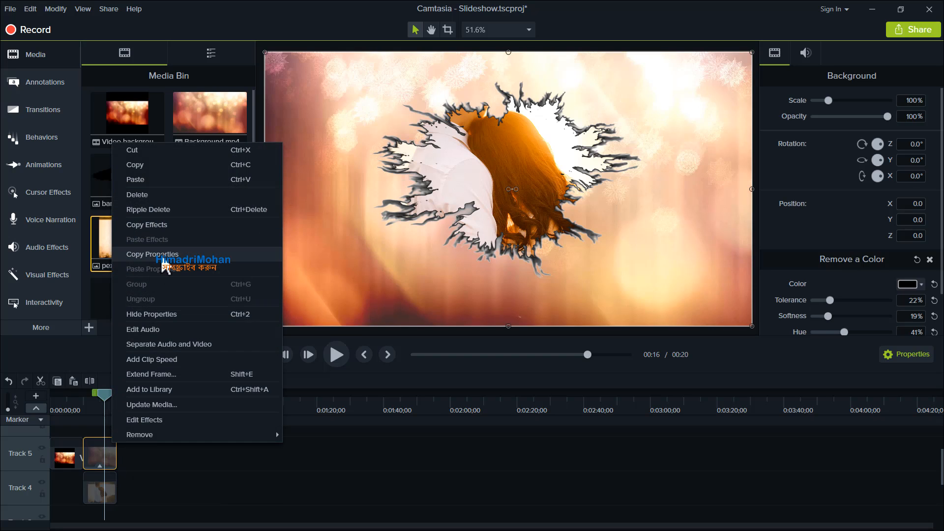
pyautogui.click(155, 164)
pyautogui.click(156, 466)
pyautogui.scroll(1, 156, 464)
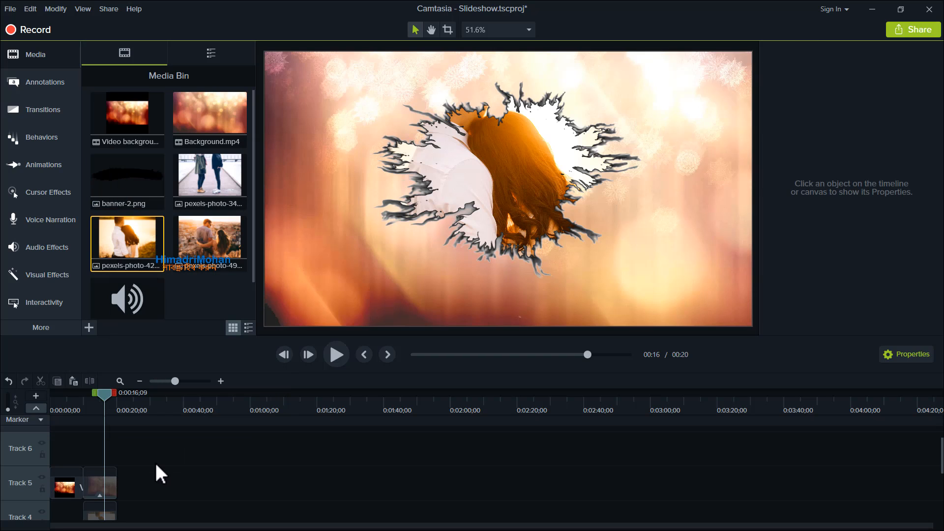
pyautogui.hotkey('ctrl', 'v')
pyautogui.moveTo(129, 452); pyautogui.dragTo(163, 480)
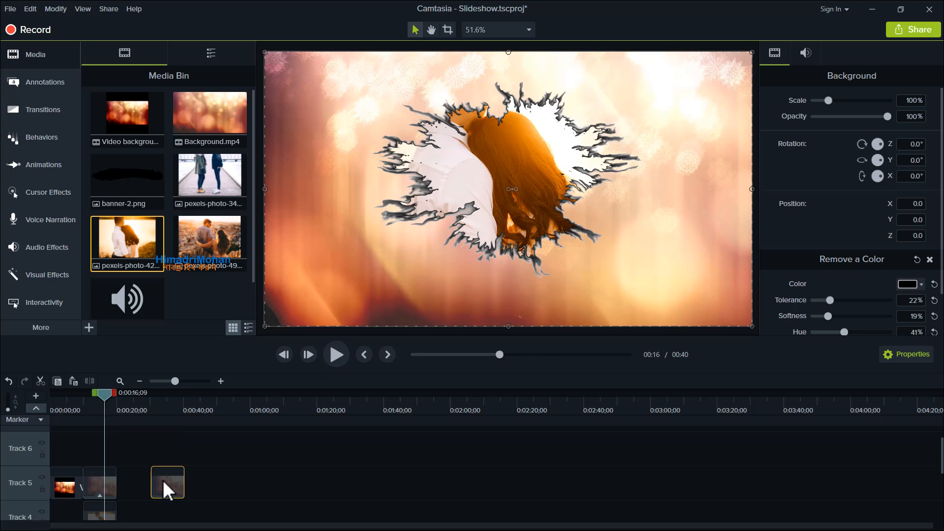
pyautogui.click(130, 449)
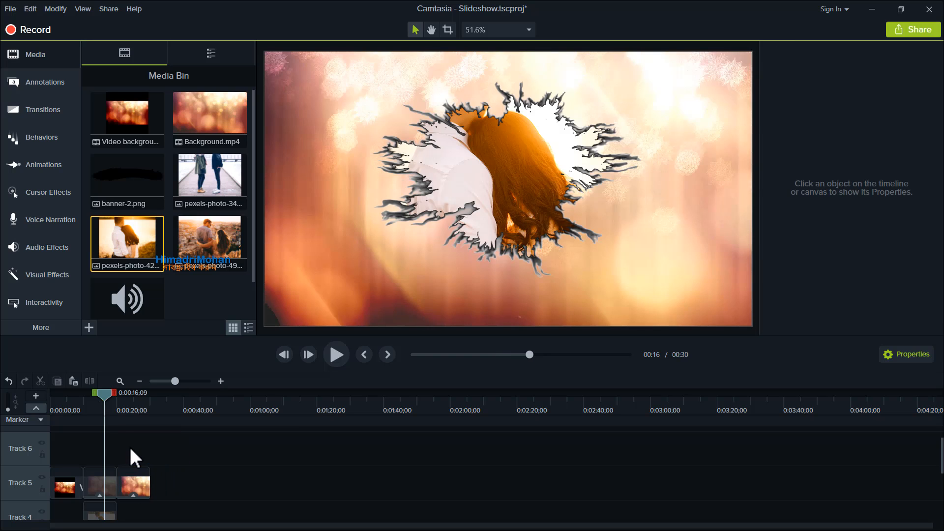
pyautogui.hotkey('ctrl', 'v')
pyautogui.moveTo(155, 454); pyautogui.dragTo(151, 486)
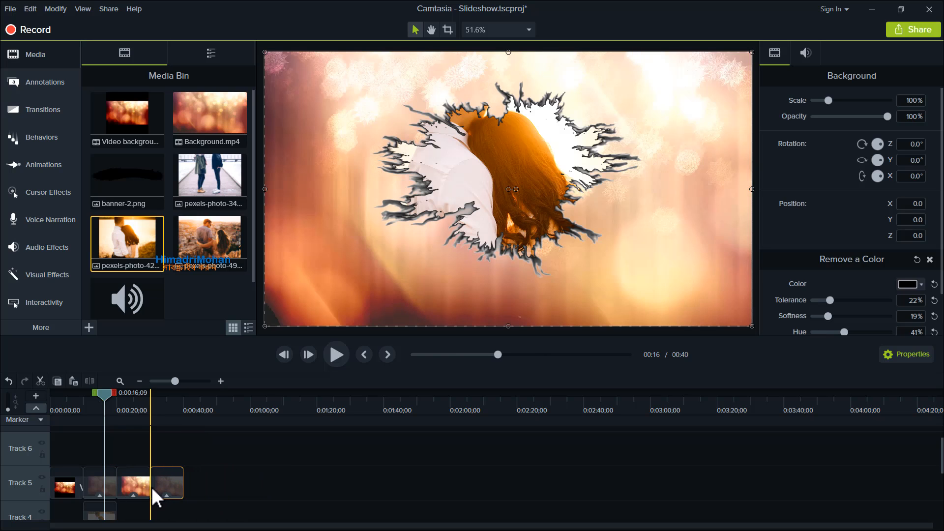
pyautogui.click(128, 448)
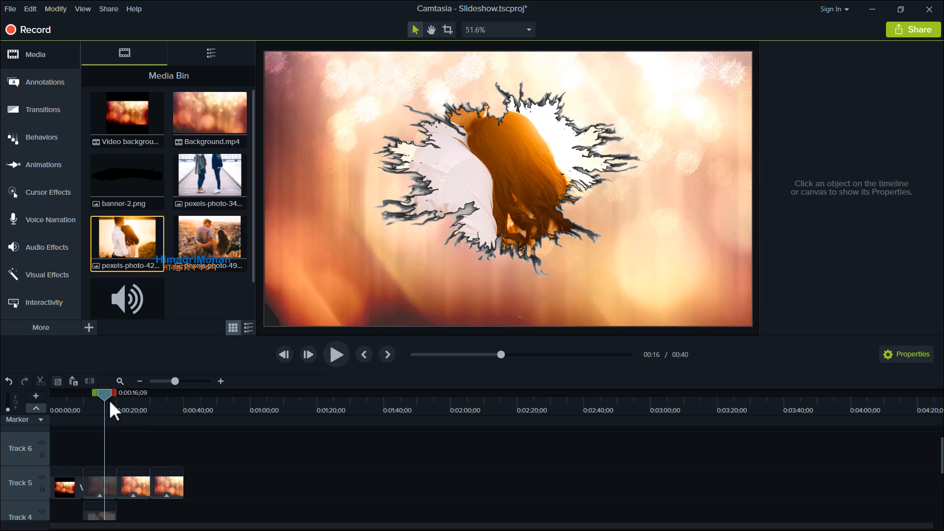
# - Place pexels-photo-498537 and another pexels-photo-427547 on Track 4 beneath the second and third Background clips
pyautogui.moveTo(109, 401); pyautogui.dragTo(156, 431)
pyautogui.scroll(-1, 147, 485)
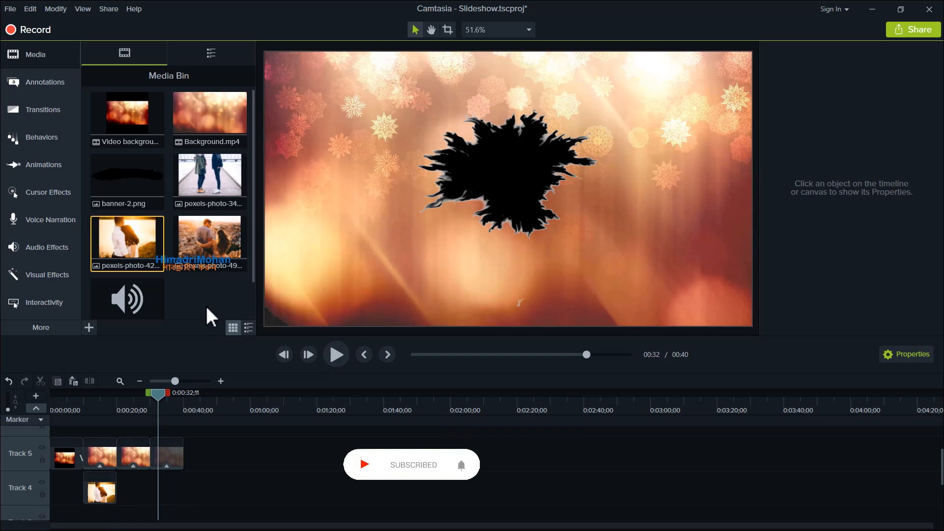
pyautogui.click(199, 248)
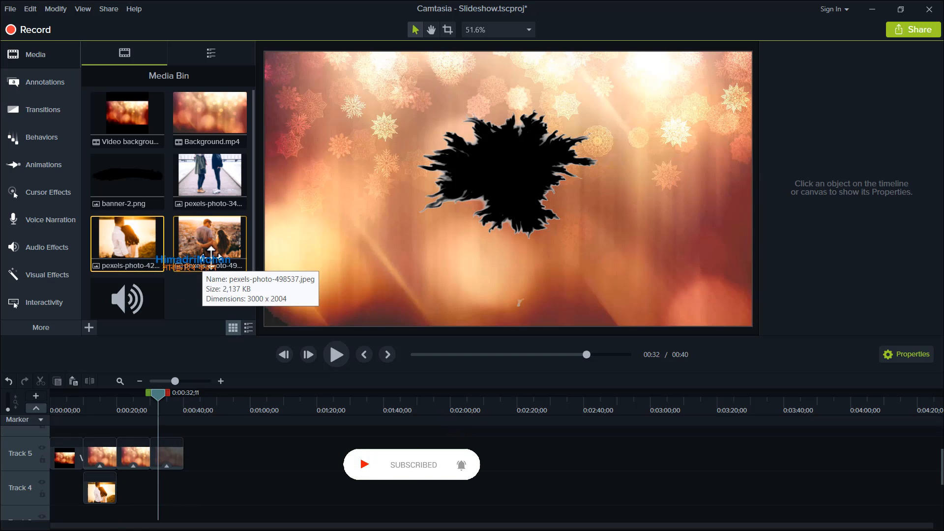
pyautogui.moveTo(194, 344); pyautogui.dragTo(118, 498)
pyautogui.moveTo(152, 241); pyautogui.dragTo(149, 493)
pyautogui.click(132, 495)
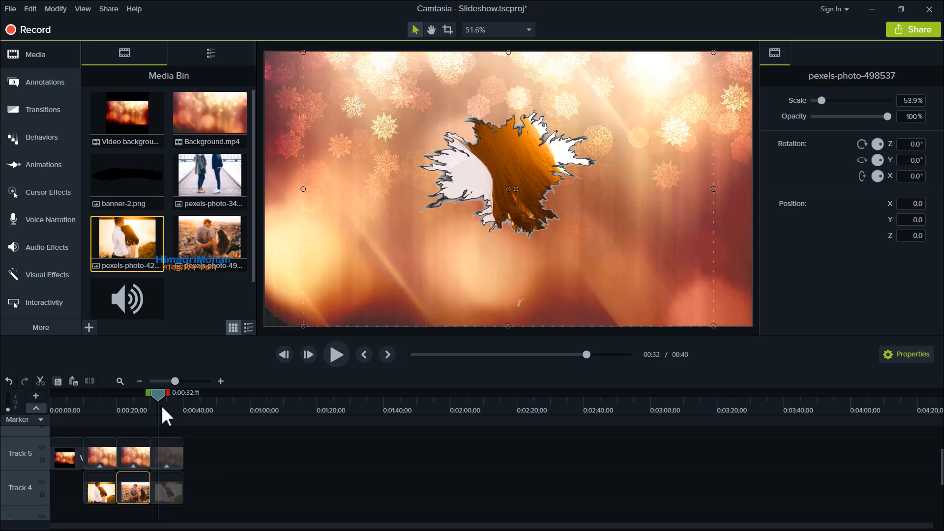
# - Scale the first pexels-photo-427547 to 56.8%, position it at X 86.2, Y 0 with Track 5 temporarily hidden, and briefly preview it
pyautogui.moveTo(158, 395); pyautogui.dragTo(108, 433)
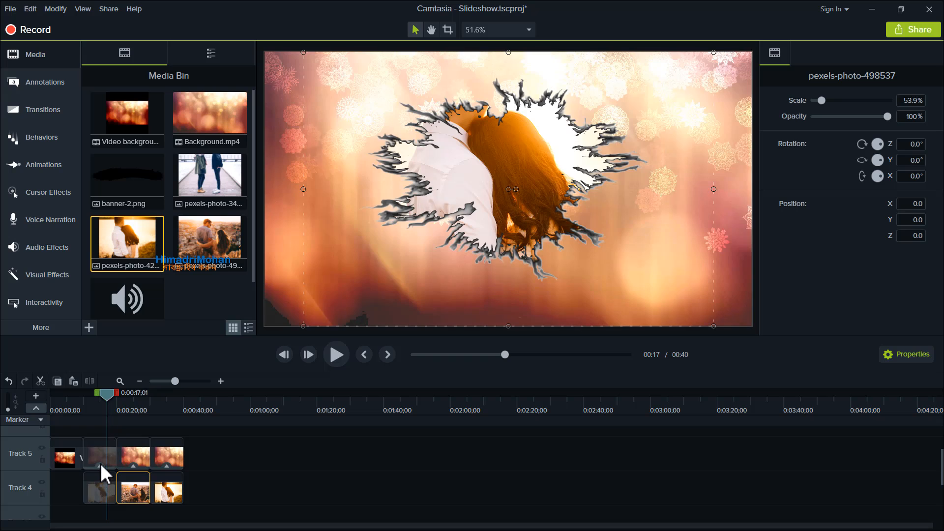
pyautogui.click(97, 489)
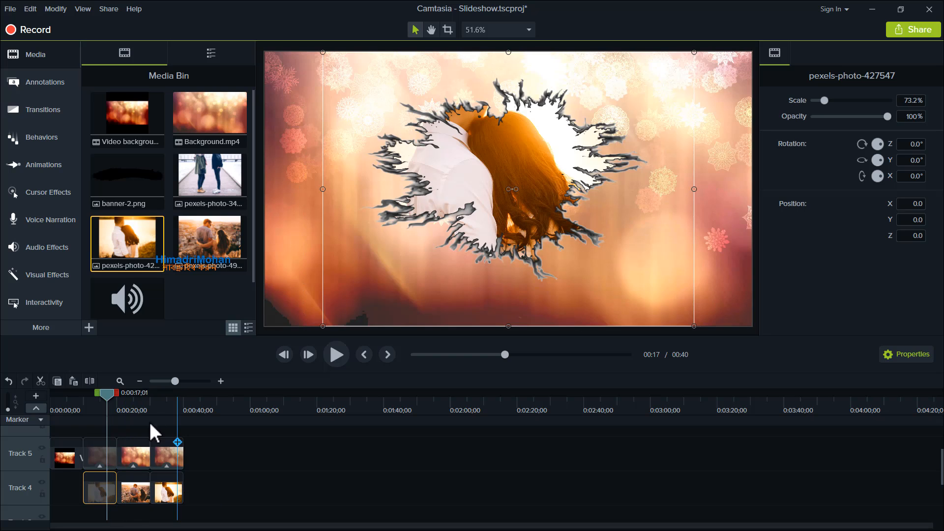
pyautogui.moveTo(323, 326); pyautogui.dragTo(406, 266)
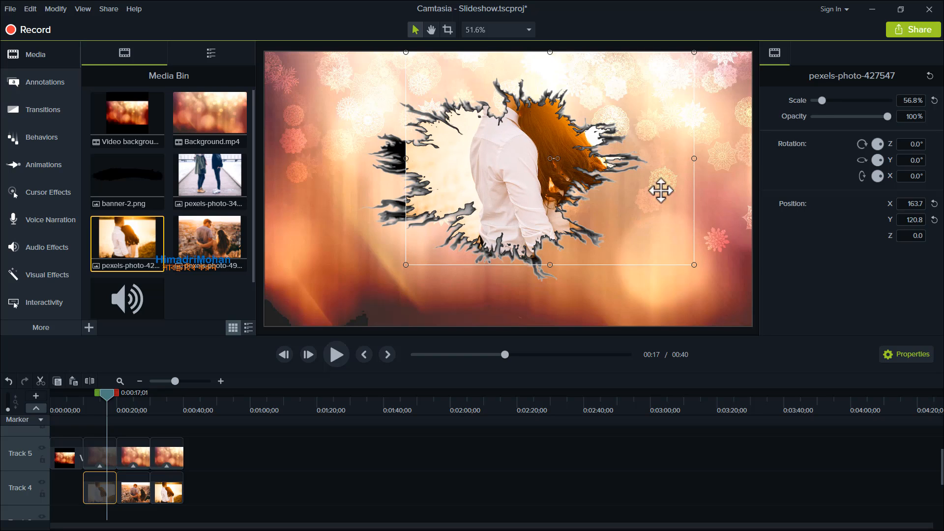
pyautogui.moveTo(689, 209); pyautogui.dragTo(693, 204)
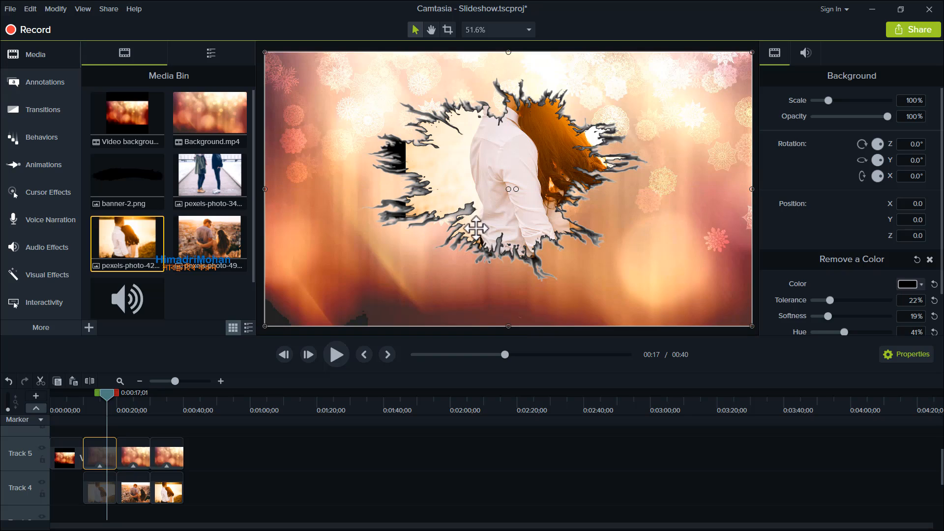
pyautogui.click(42, 447)
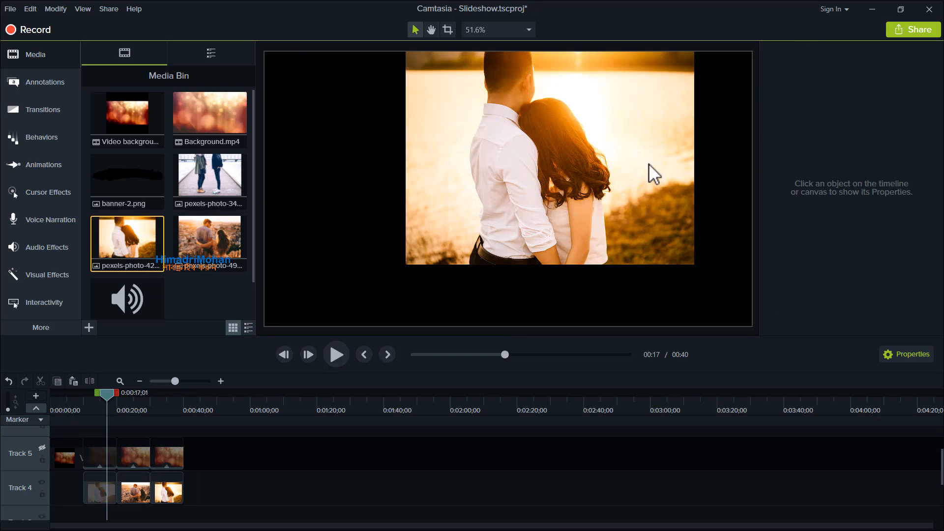
pyautogui.moveTo(569, 187); pyautogui.dragTo(566, 193)
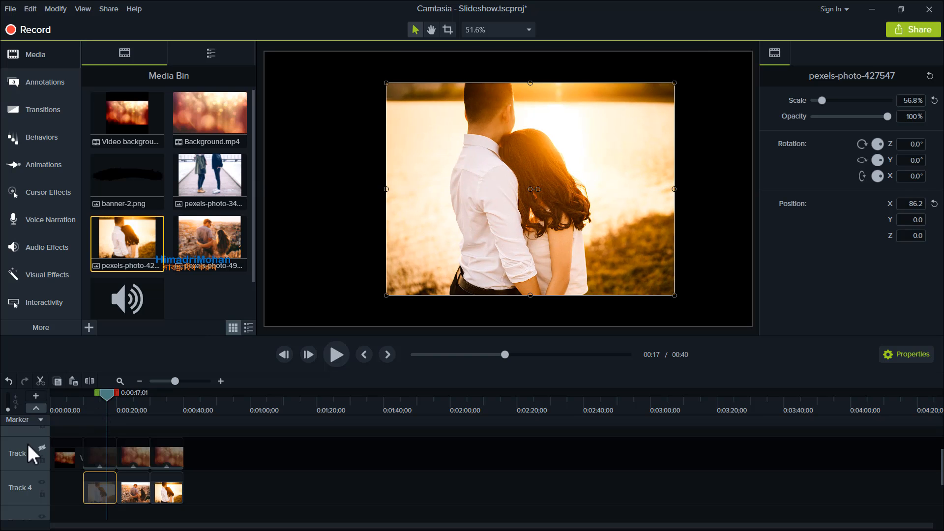
pyautogui.click(43, 448)
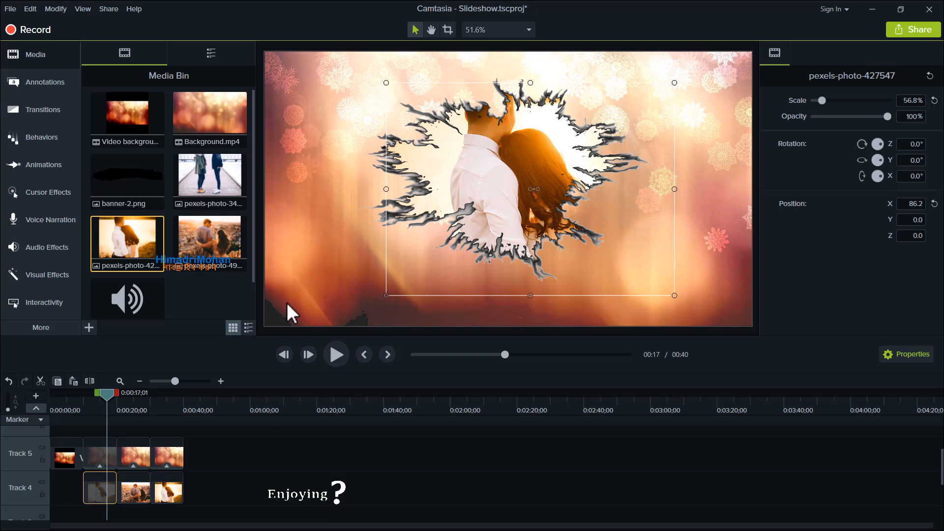
pyautogui.click(337, 355)
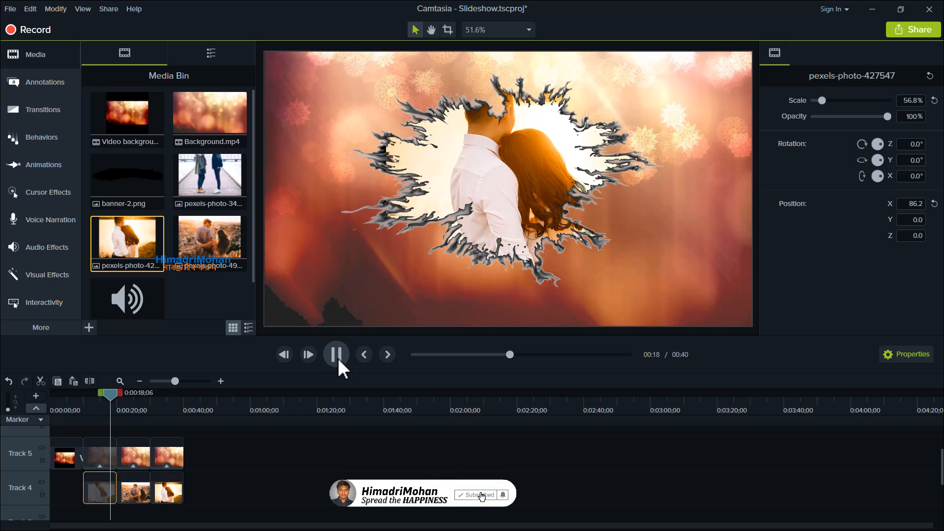
pyautogui.click(337, 355)
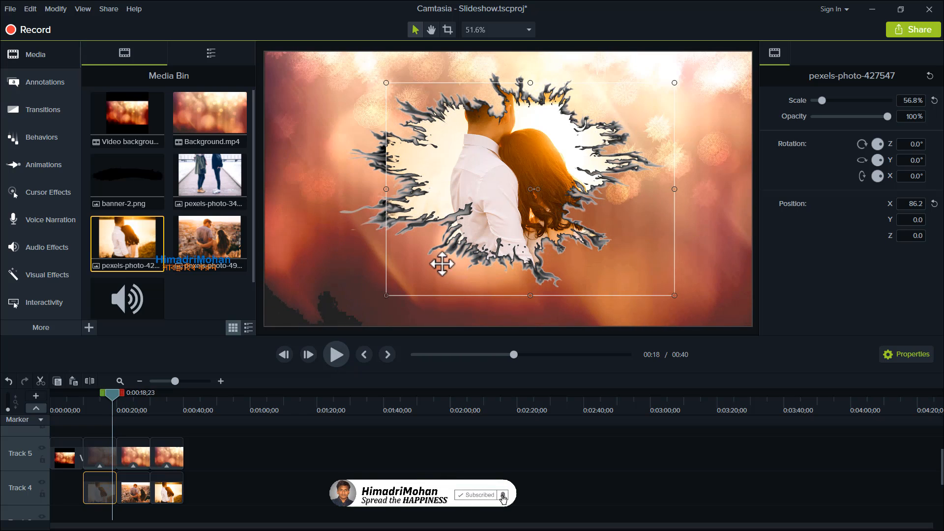
# - Scale pexels-photo-498537 to 42.7% and move it to X -131.7, Y 0, leaving the Background clip above it at X 0, Y 0
pyautogui.click(138, 488)
pyautogui.moveTo(110, 394); pyautogui.dragTo(128, 401)
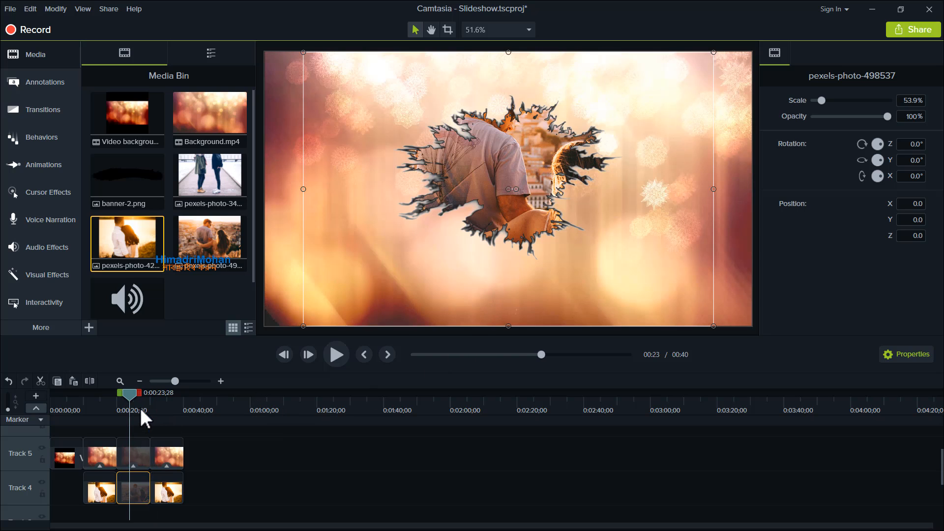
pyautogui.moveTo(131, 397); pyautogui.dragTo(137, 400)
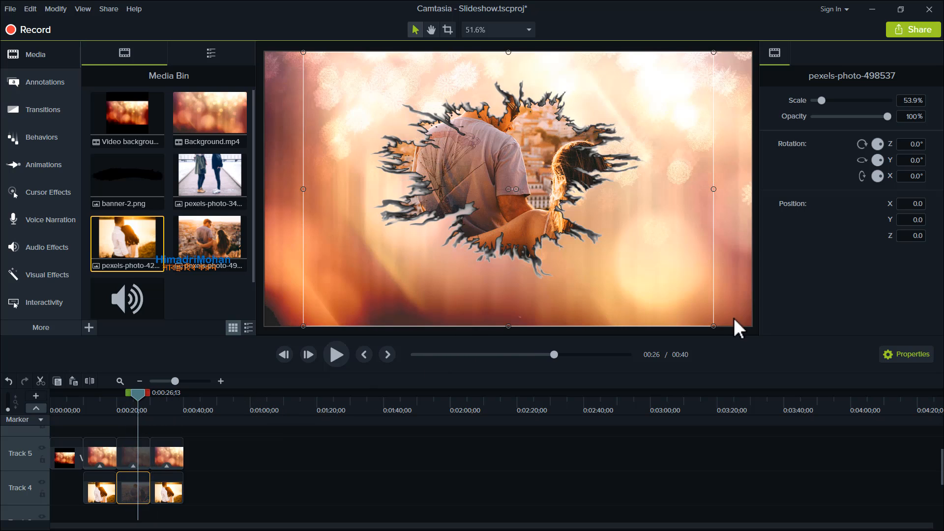
pyautogui.moveTo(714, 326); pyautogui.dragTo(628, 269)
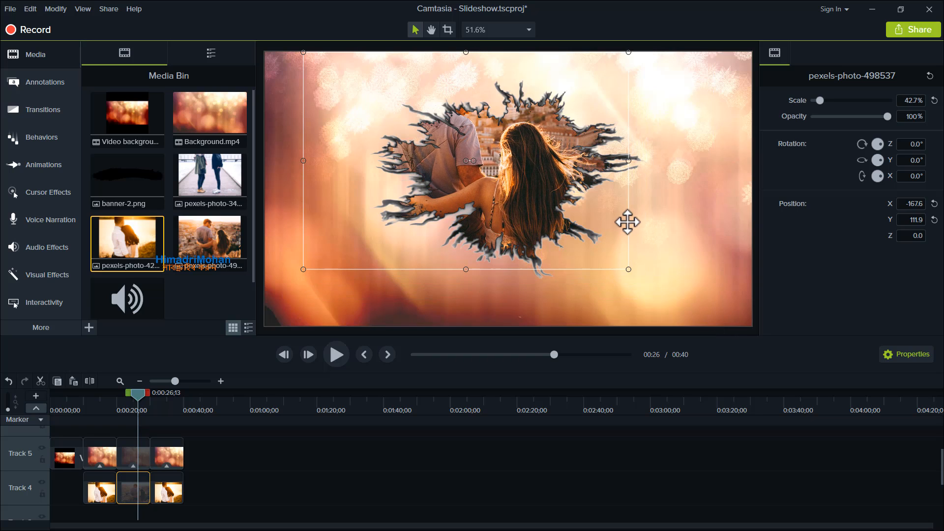
pyautogui.moveTo(628, 222); pyautogui.dragTo(597, 367)
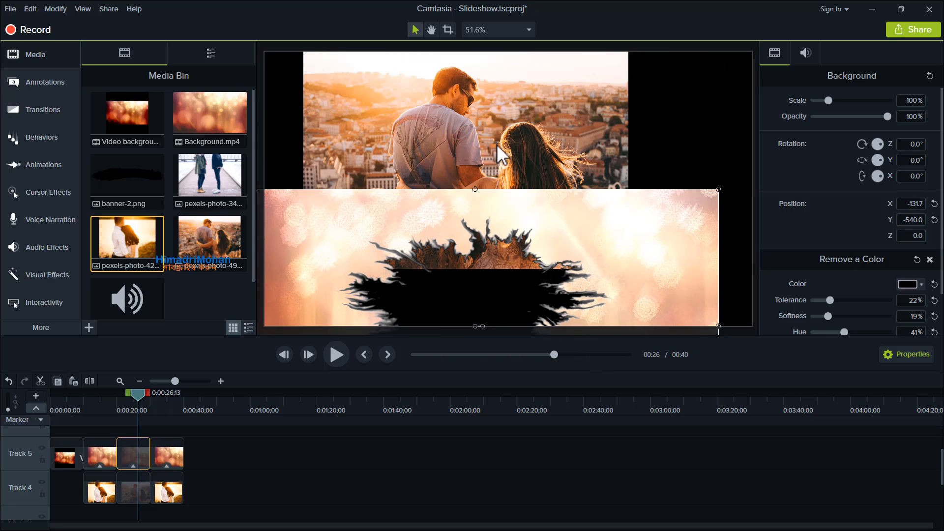
pyautogui.moveTo(496, 143); pyautogui.dragTo(513, 180)
pyautogui.moveTo(594, 256); pyautogui.dragTo(627, 114)
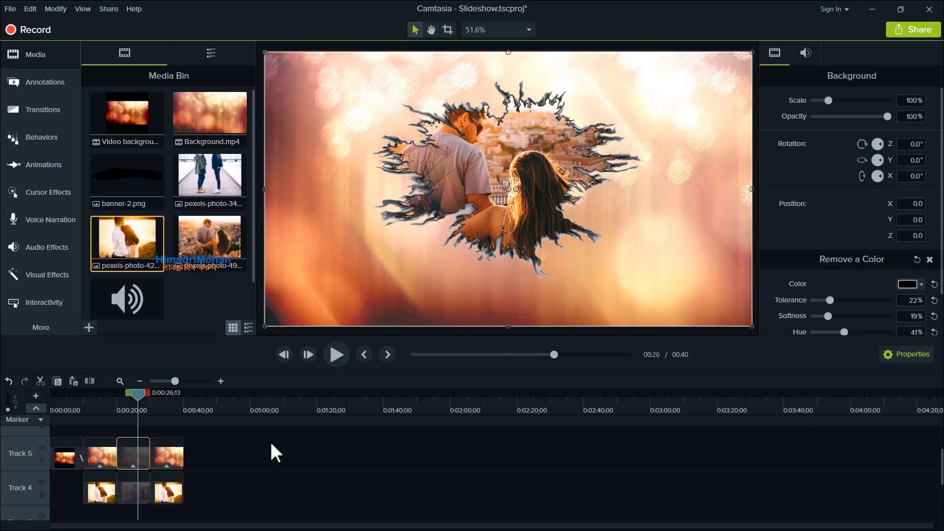
# - With Track 5 temporarily hidden, reduce pexels-photo-498537 to 34.4% scale and position it at X -26.4, Y 0
pyautogui.click(42, 446)
pyautogui.click(389, 251)
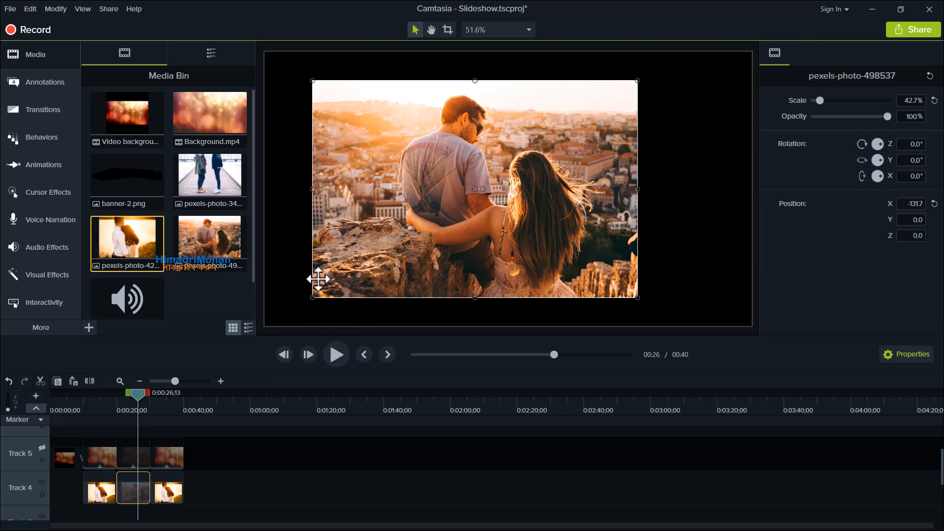
pyautogui.moveTo(324, 290); pyautogui.dragTo(366, 263)
pyautogui.moveTo(489, 232)
pyautogui.mouseDown()
pyautogui.moveTo(480, 236)
pyautogui.moveTo(489, 234)
pyautogui.mouseUp()
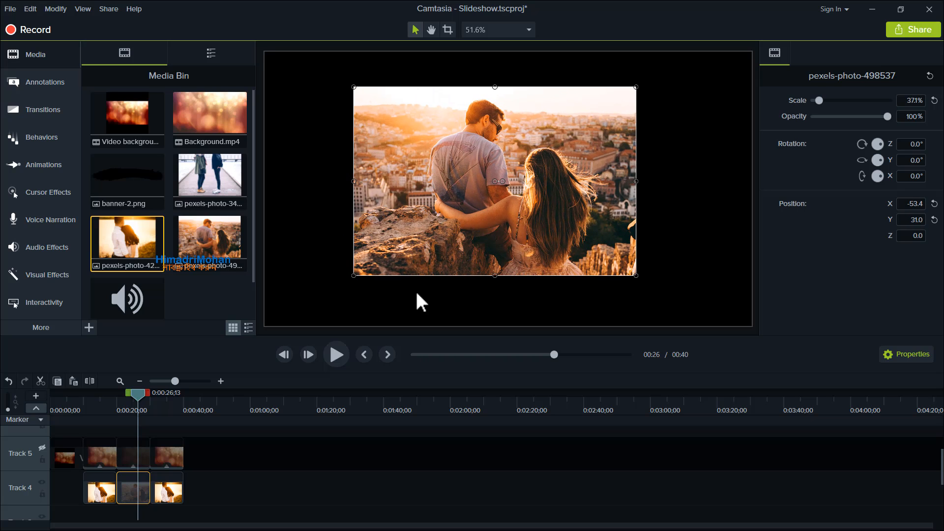
pyautogui.click(42, 447)
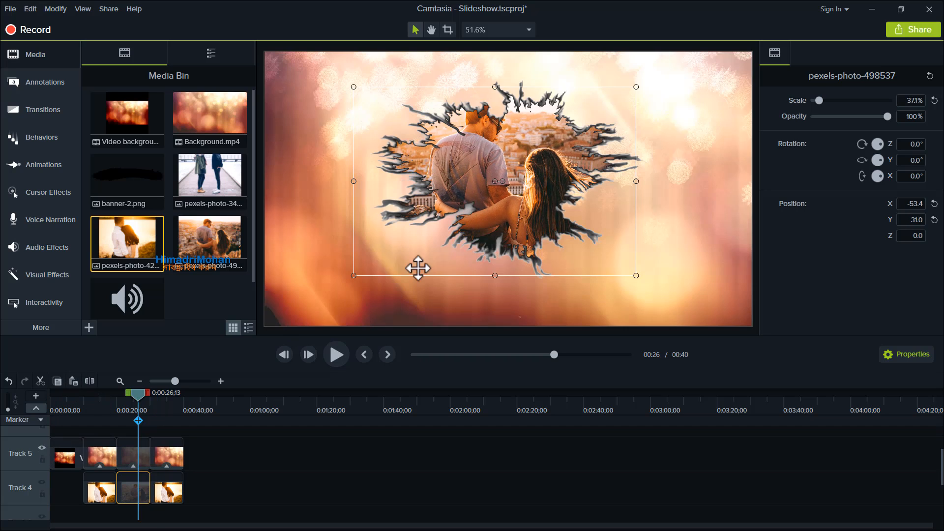
pyautogui.click(42, 448)
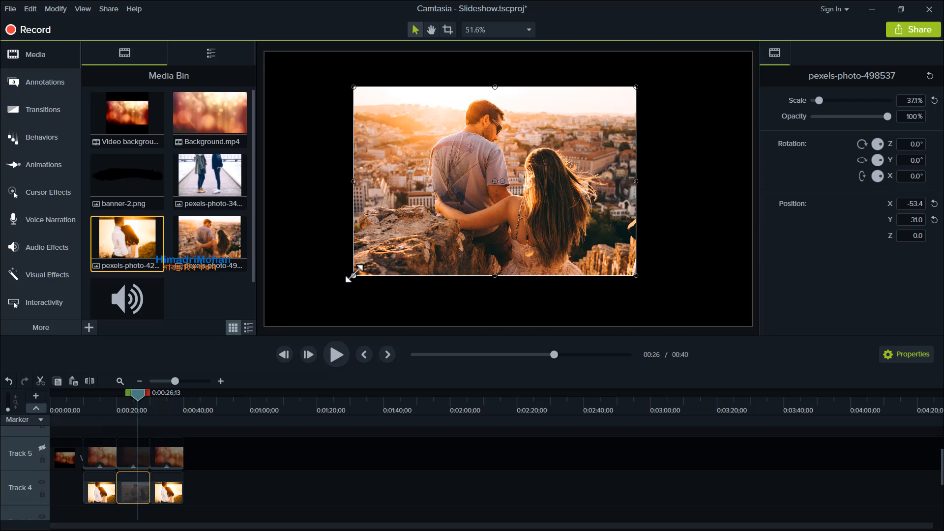
pyautogui.moveTo(353, 275); pyautogui.dragTo(374, 261)
pyautogui.moveTo(489, 192); pyautogui.dragTo(486, 208)
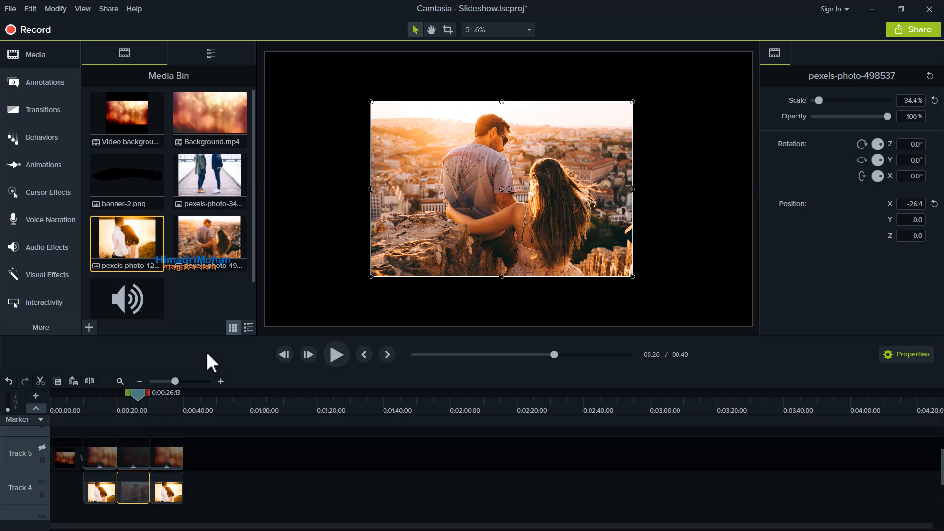
pyautogui.click(43, 446)
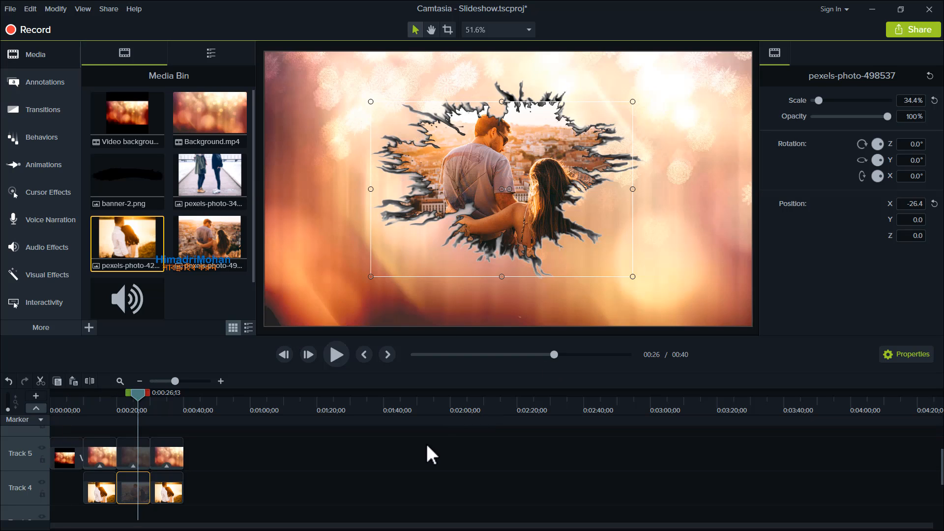
# - With Track 5 temporarily hidden, scale the last pexels-photo-427547 on Track 4 to 51.8% and position it at X -39.6, Y 35.8
pyautogui.click(187, 490)
pyautogui.click(166, 488)
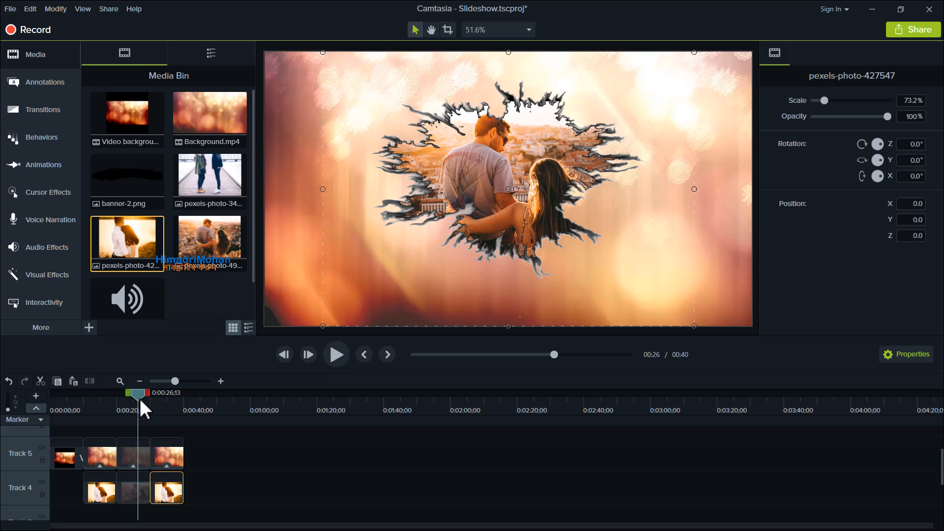
pyautogui.click(157, 407)
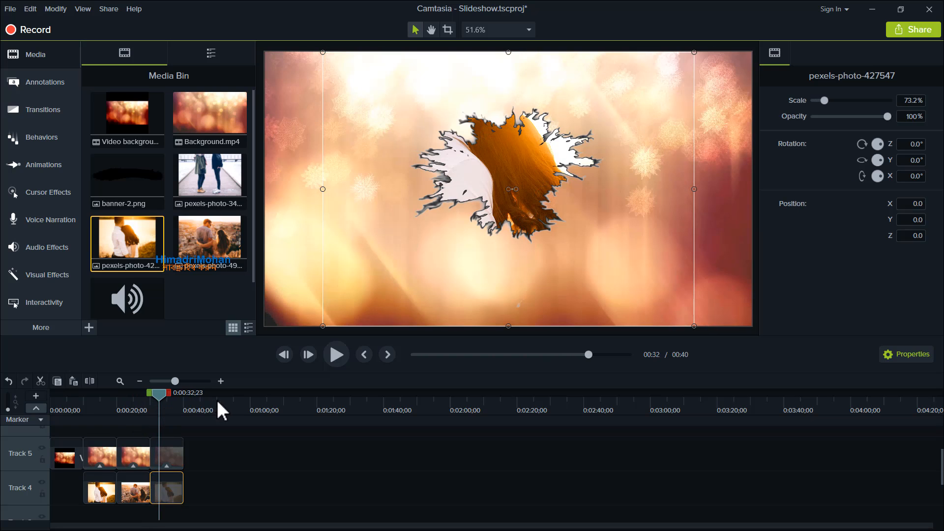
pyautogui.moveTo(162, 392); pyautogui.dragTo(170, 399)
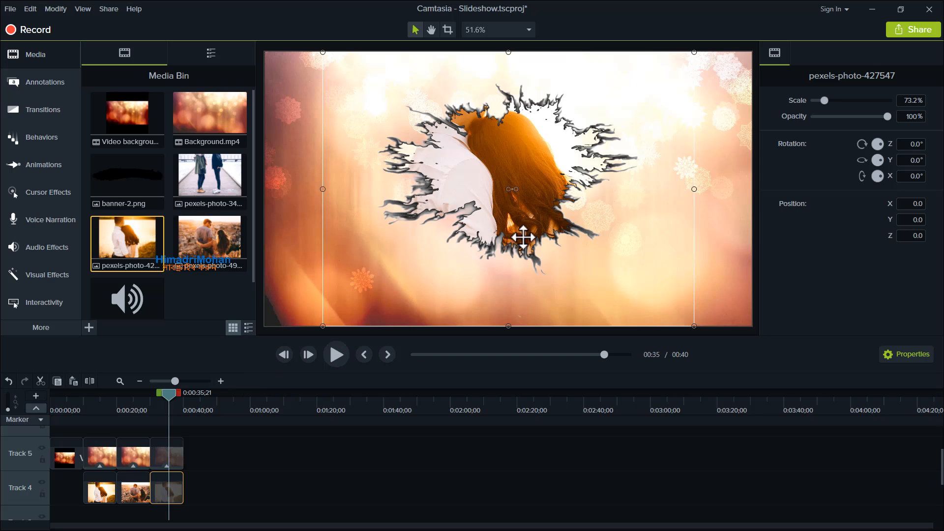
pyautogui.click(41, 448)
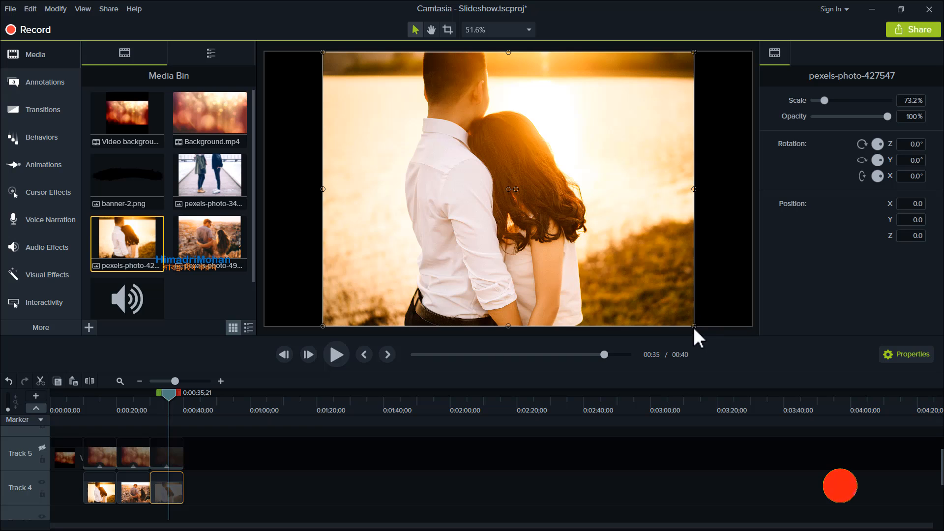
pyautogui.moveTo(694, 326); pyautogui.dragTo(585, 245)
pyautogui.moveTo(528, 187); pyautogui.dragTo(572, 219)
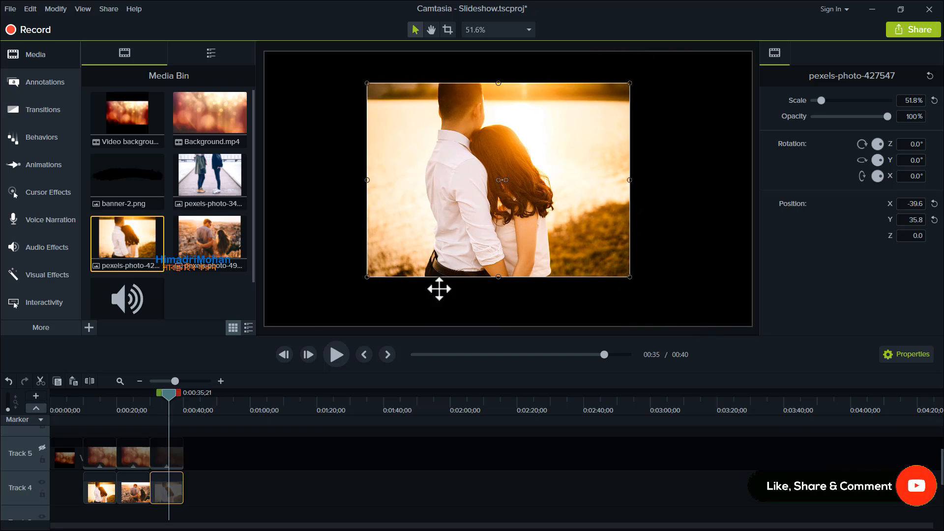
pyautogui.click(43, 448)
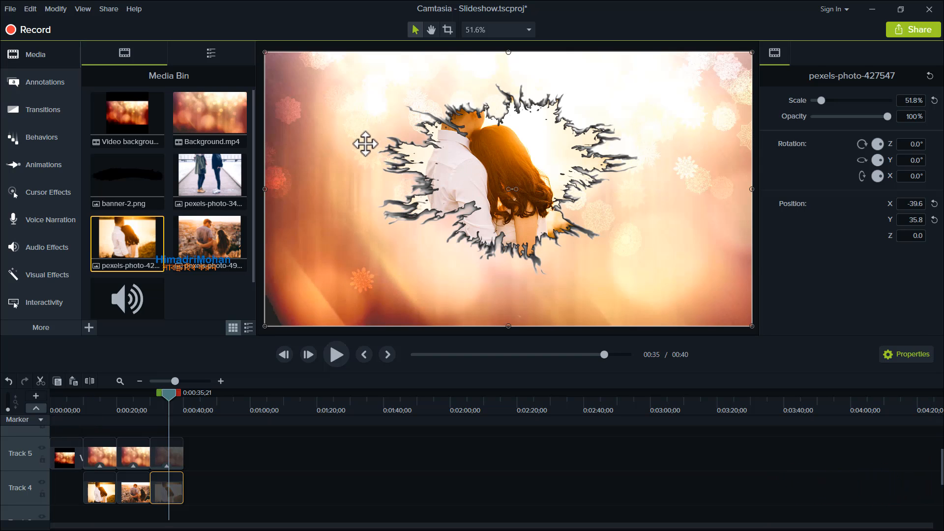
# - Reposition the last pexels-photo-427547 at X 26.3, Y -34.5, leaving the Background clip above it at X 0, Y 0
pyautogui.moveTo(364, 142); pyautogui.dragTo(355, 244)
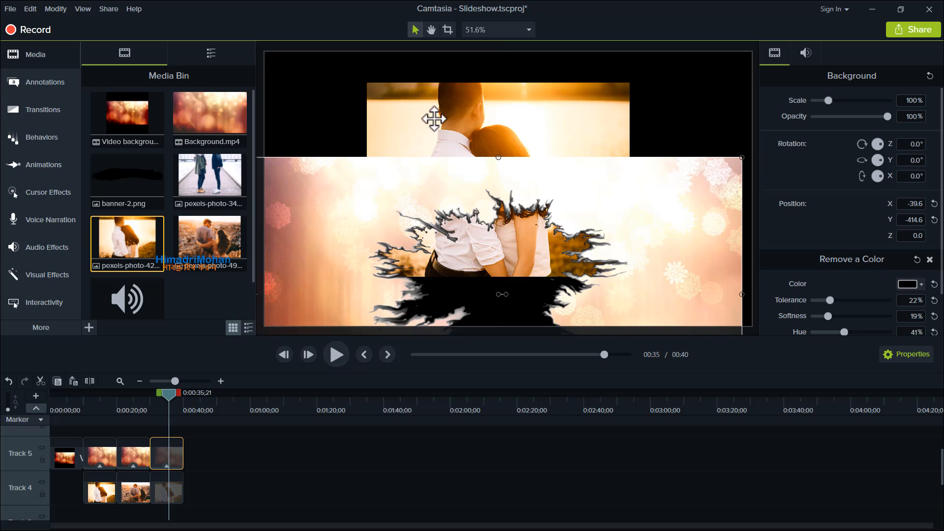
pyautogui.moveTo(432, 120); pyautogui.dragTo(432, 134)
pyautogui.moveTo(596, 138); pyautogui.dragTo(595, 89)
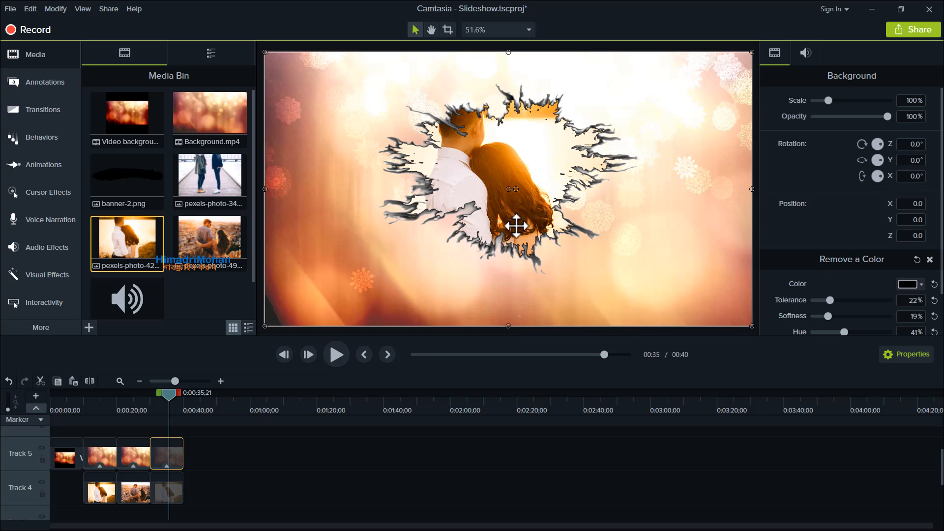
pyautogui.click(42, 446)
pyautogui.moveTo(455, 223); pyautogui.dragTo(480, 217)
pyautogui.click(43, 448)
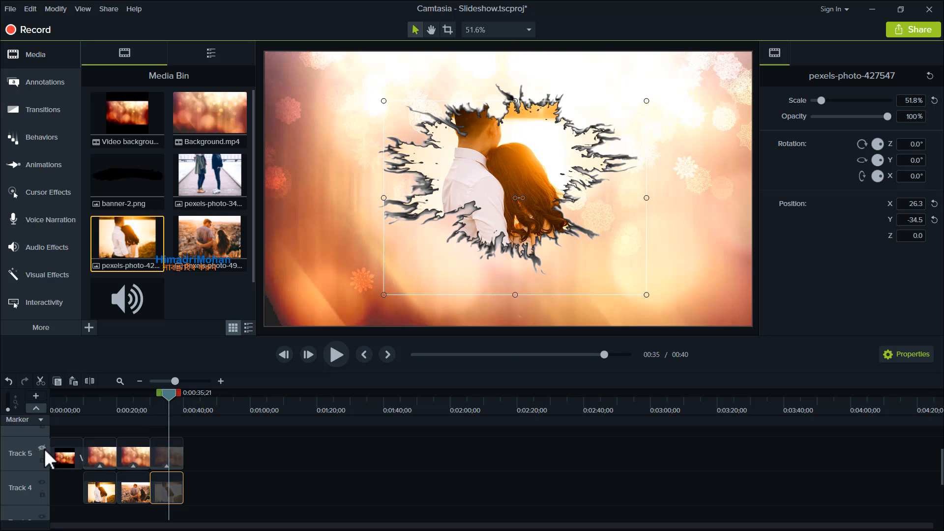
# - Scrub back through the fitted photos to the beginning of the timeline
pyautogui.click(277, 483)
pyautogui.moveTo(150, 404); pyautogui.dragTo(101, 421)
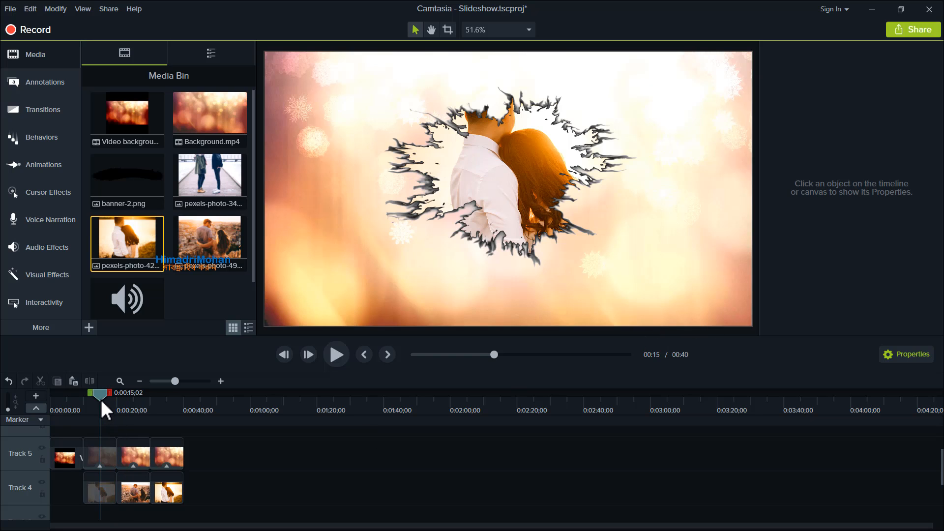
pyautogui.moveTo(92, 399); pyautogui.dragTo(45, 414)
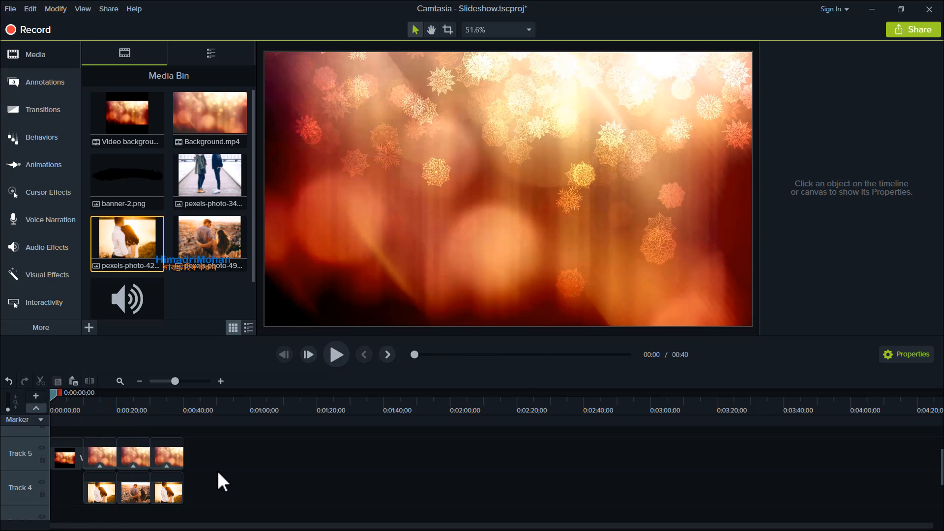
# - Apply the Color Adjustment visual effect to the Video background clip at the start of Track 5
pyautogui.scroll(1, 216, 469)
pyautogui.click(67, 470)
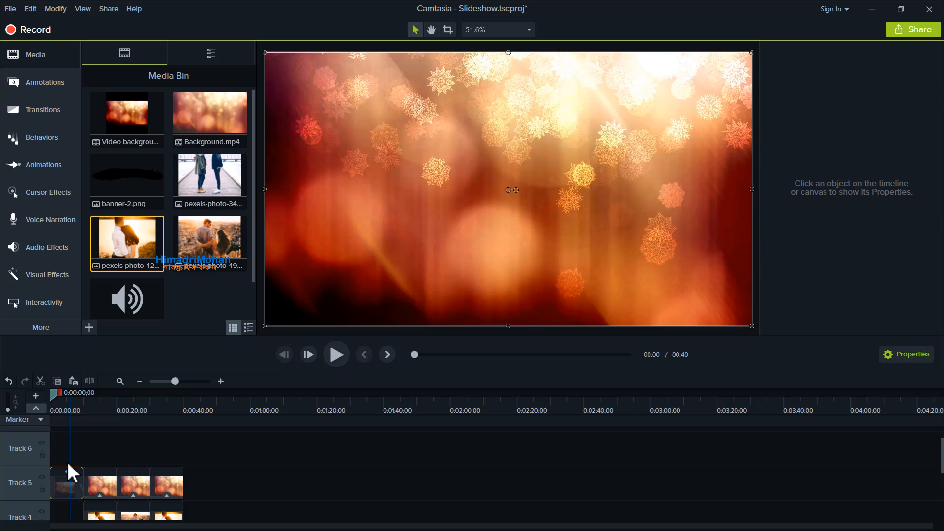
pyautogui.click(56, 273)
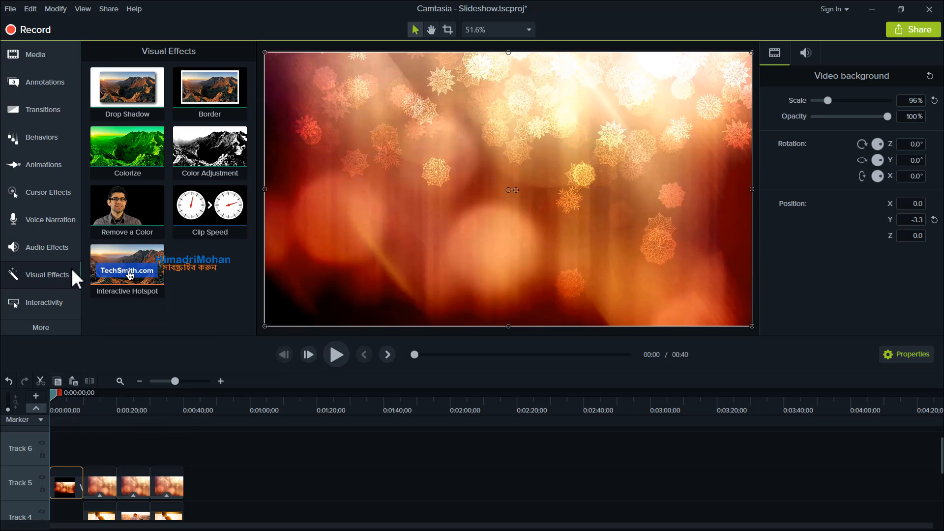
pyautogui.moveTo(199, 160); pyautogui.dragTo(66, 482)
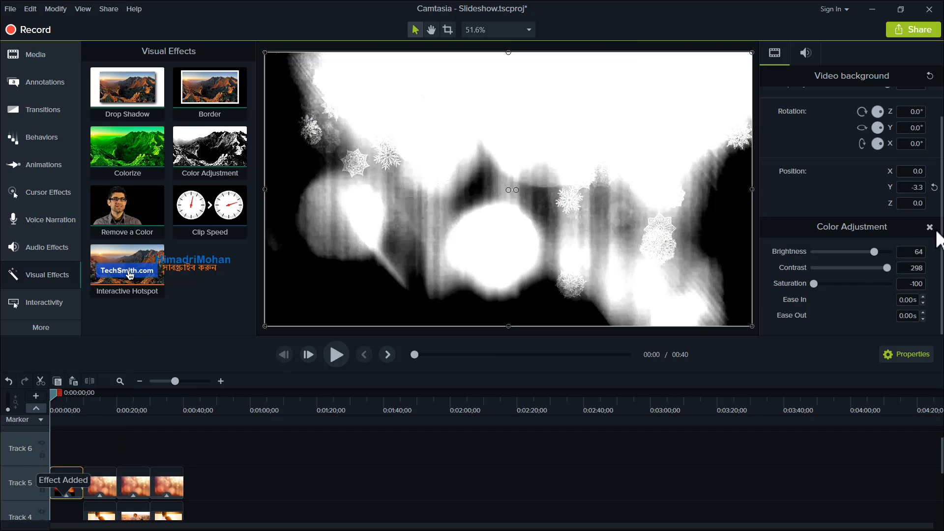
# - Set the Color Adjustment brightness, contrast and saturation of the Video background clip to 0
pyautogui.click(917, 251)
pyautogui.press('Tab')
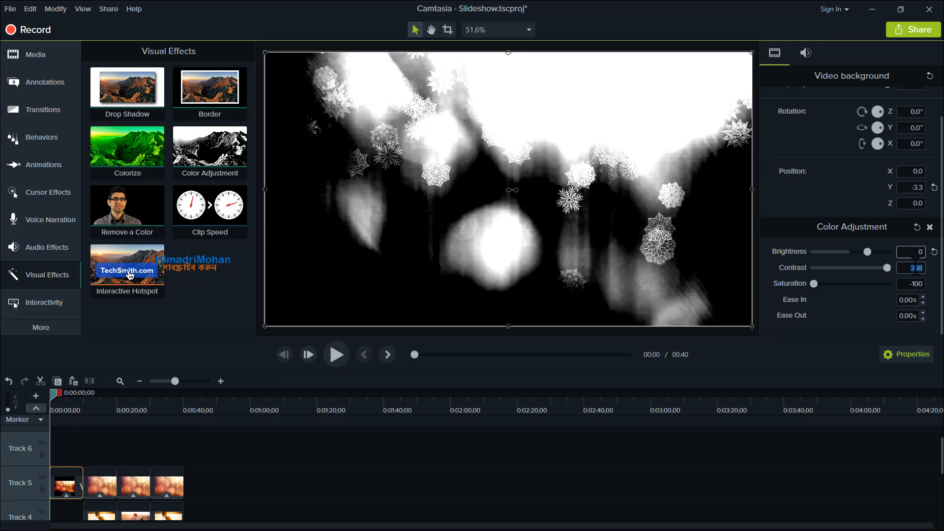
pyautogui.write('0')
pyautogui.press('Tab')
pyautogui.write('0')
pyautogui.press('Return')
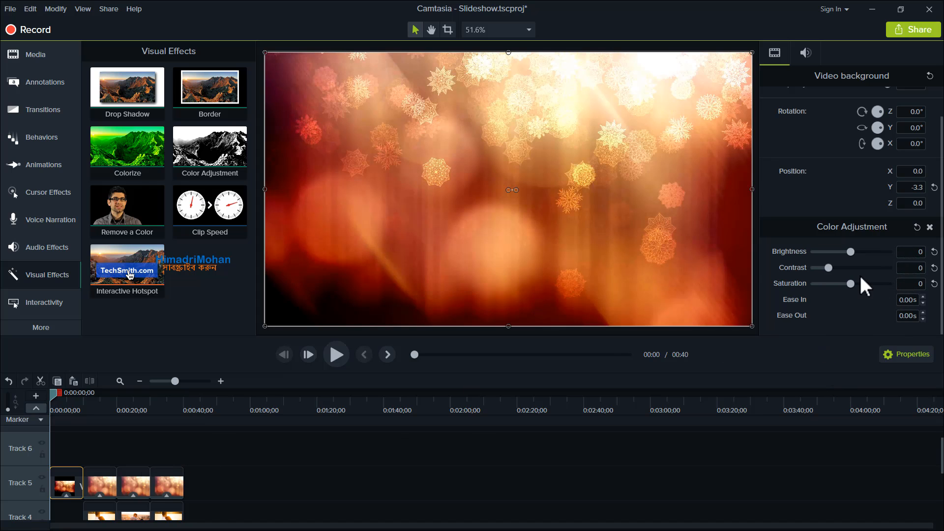
# - Try contrast 20 and saturation 9 on the Video background clip and briefly preview the look
pyautogui.moveTo(830, 267); pyautogui.dragTo(833, 267)
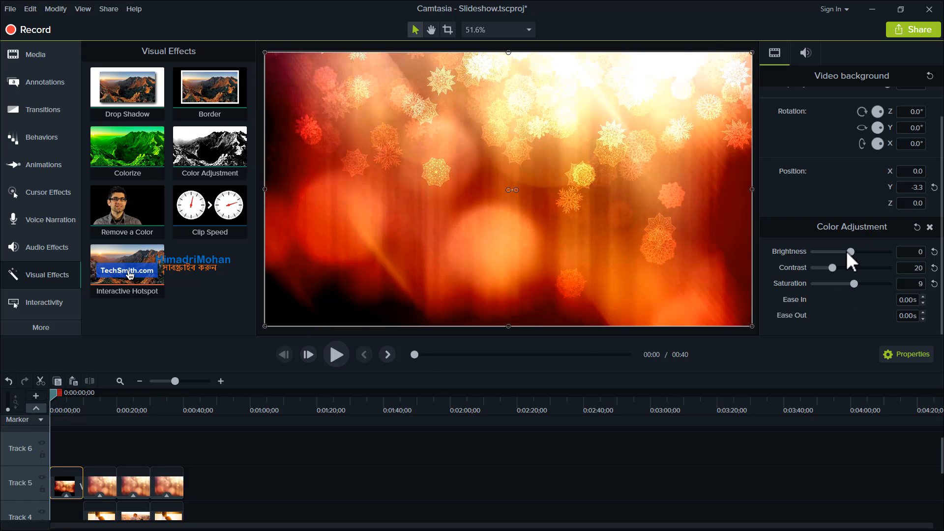
pyautogui.press('space')
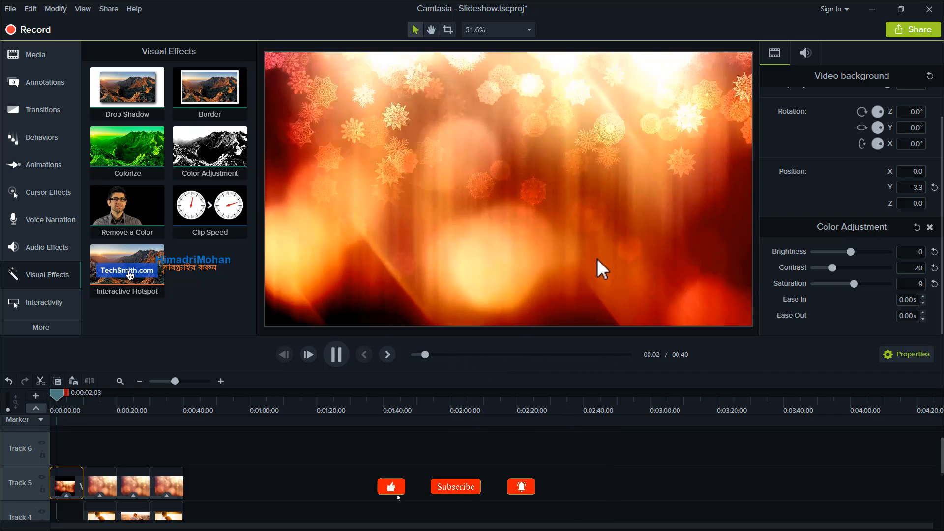
pyautogui.press('space')
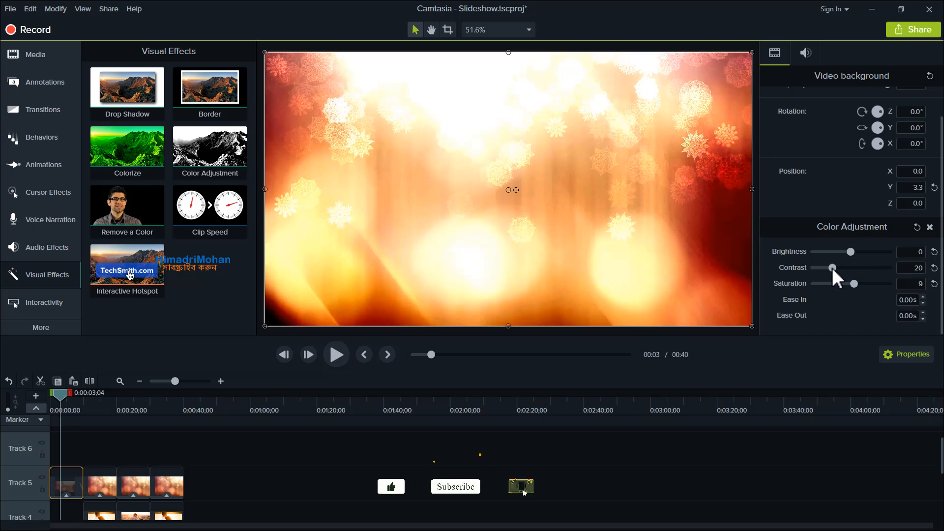
# - Set the Video background clip's contrast to 2 and saturation to -3, and preview the result briefly
pyautogui.moveTo(831, 267); pyautogui.dragTo(850, 282)
pyautogui.press('space')
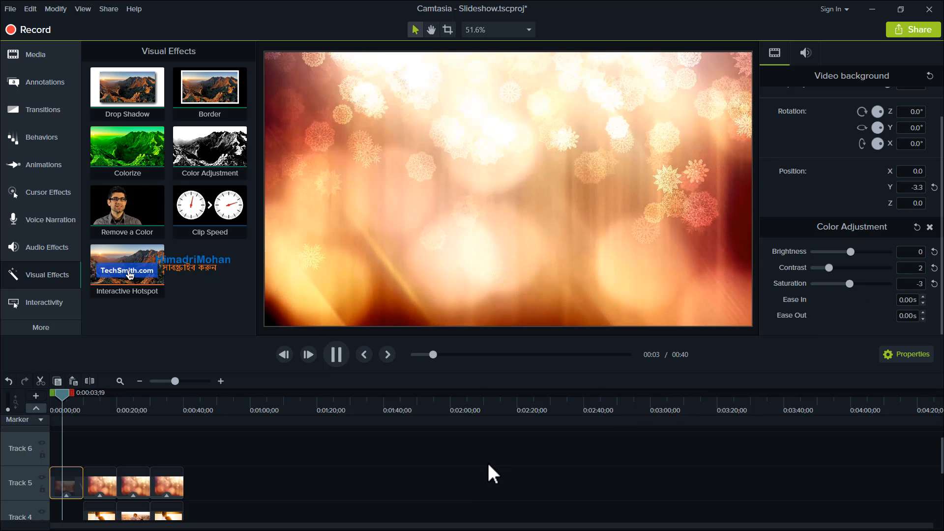
pyautogui.press('space')
pyautogui.click(112, 443)
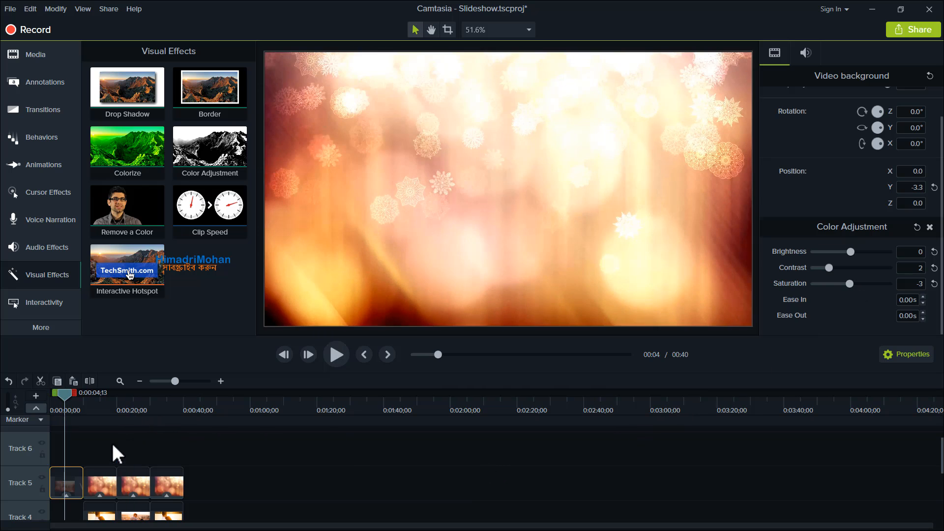
# - Place banner-2.png on Track 6 above the Video background clip, scale it to 66% and position it at X 0, Y -0.3
pyautogui.click(43, 48)
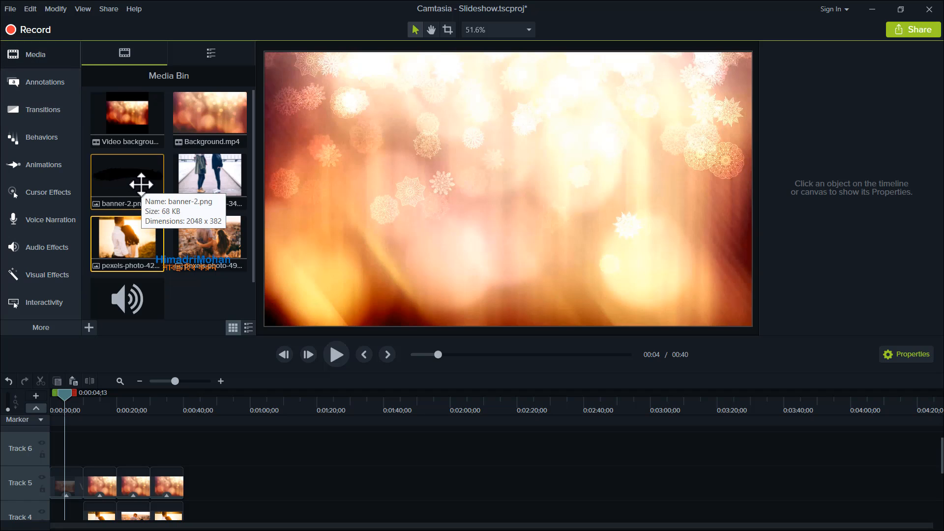
pyautogui.moveTo(135, 178); pyautogui.dragTo(57, 458)
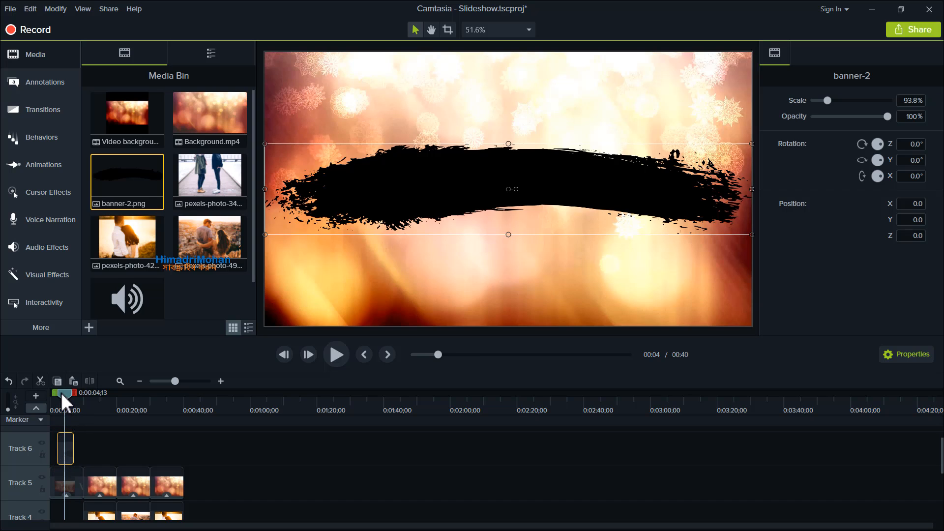
pyautogui.moveTo(61, 392); pyautogui.dragTo(57, 393)
pyautogui.moveTo(265, 235); pyautogui.dragTo(409, 207)
pyautogui.moveTo(460, 172); pyautogui.dragTo(428, 187)
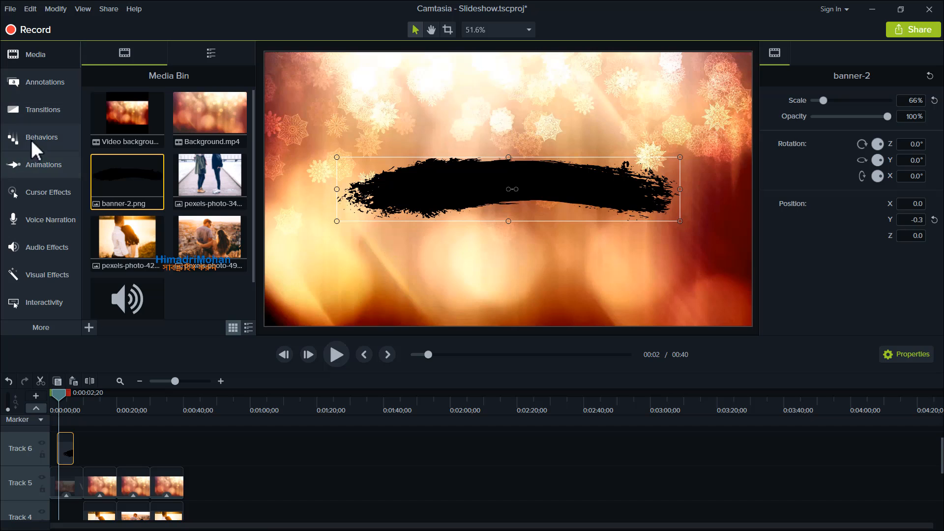
# - Add a plain text callout over the banner with the channel name followed by "Presents", widened to fit on one line
pyautogui.click(49, 80)
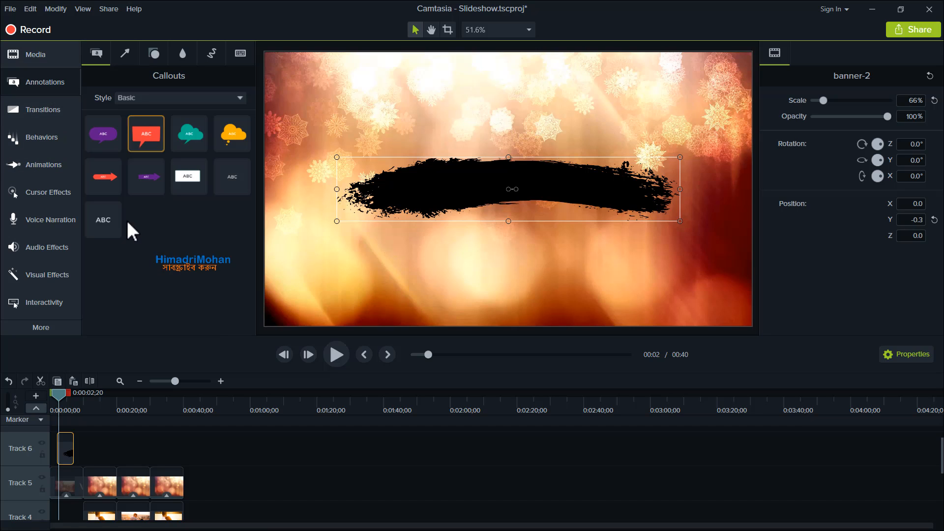
pyautogui.moveTo(103, 219); pyautogui.dragTo(419, 191)
pyautogui.write('Himadri')
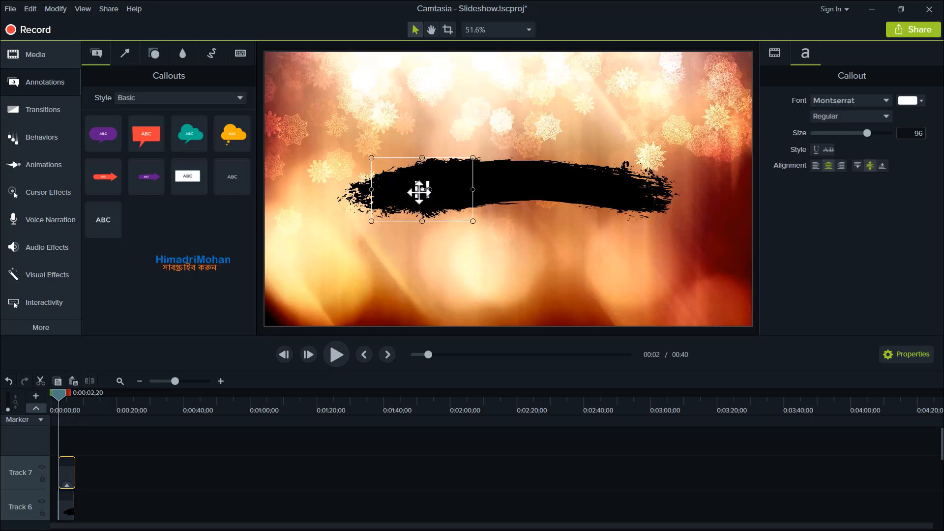
pyautogui.write('Mohan')
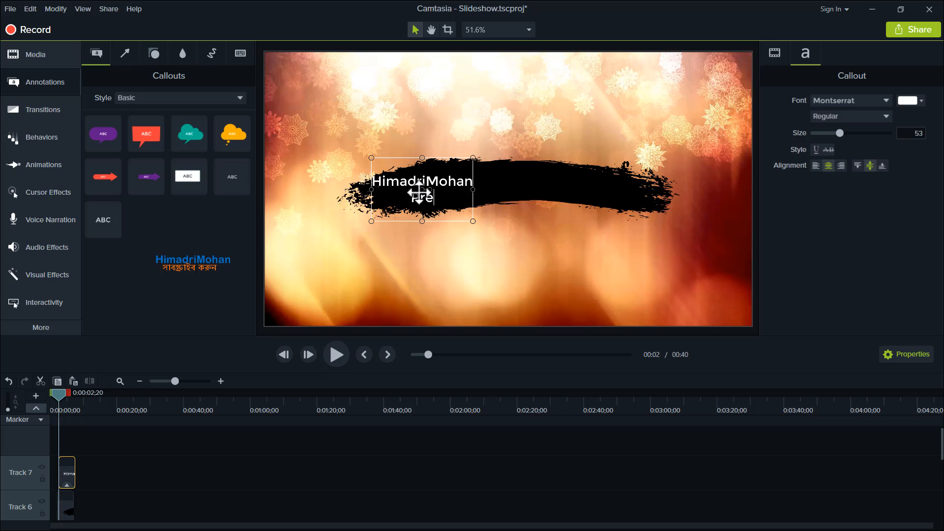
pyautogui.write(' Presents')
pyautogui.moveTo(473, 188); pyautogui.dragTo(603, 190)
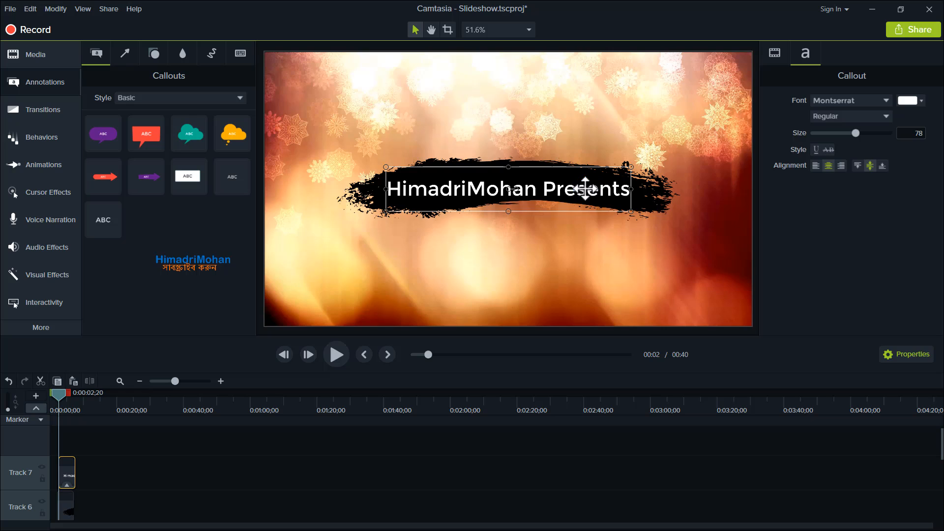
# - Change the font of the whole title callout to Script MT Bold
pyautogui.doubleClick(587, 189)
pyautogui.click(855, 101)
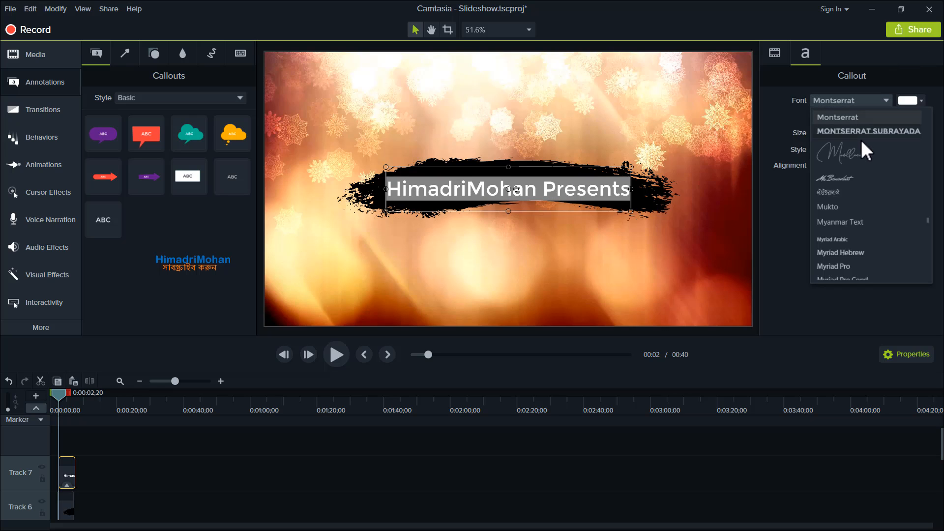
pyautogui.scroll(-10, 860, 140)
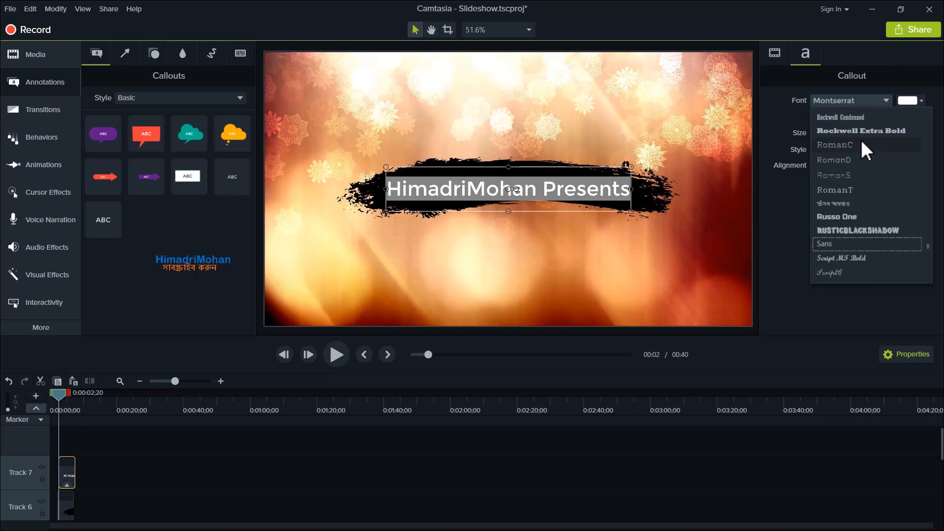
pyautogui.click(834, 261)
# - Center banner-2 at X 0, Y 0 and nudge the title text slightly upward within it
pyautogui.click(647, 208)
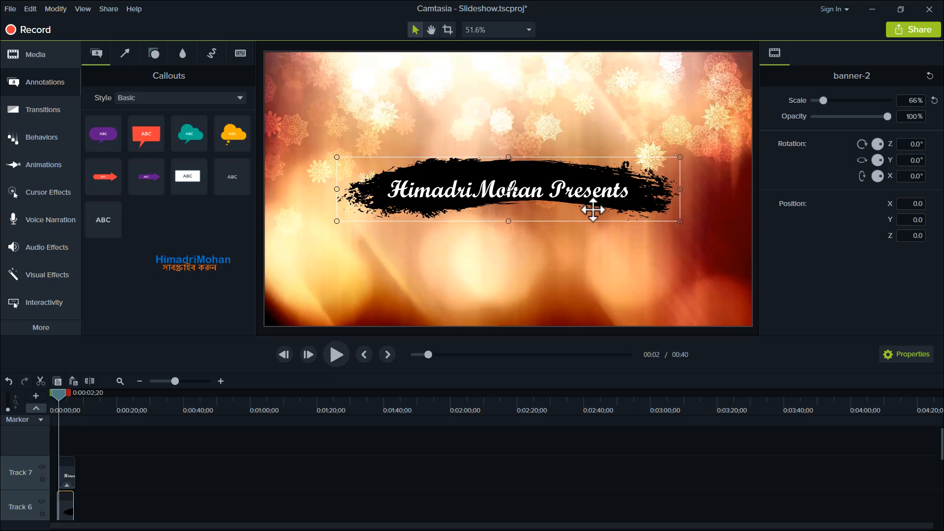
pyautogui.click(559, 190)
pyautogui.moveTo(559, 190); pyautogui.dragTo(556, 187)
pyautogui.click(487, 245)
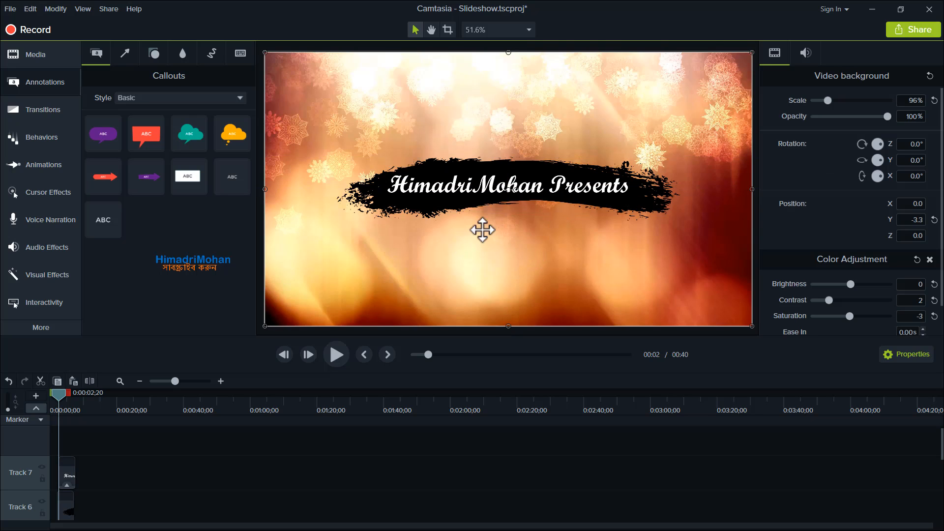
# - Extend the banner-2 and title callout clips on Tracks 6 and 7 to the end of the Video background clip
pyautogui.scroll(-2, 145, 488)
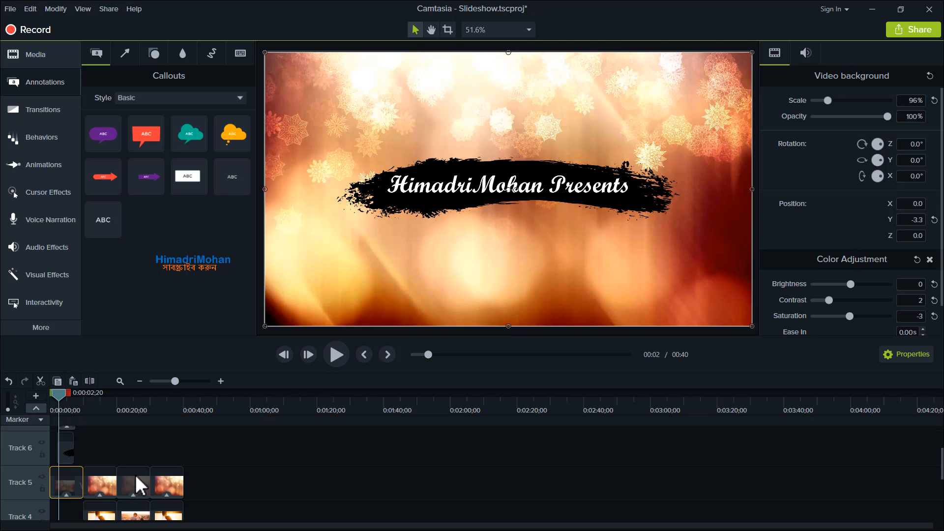
pyautogui.click(84, 447)
pyautogui.click(67, 451)
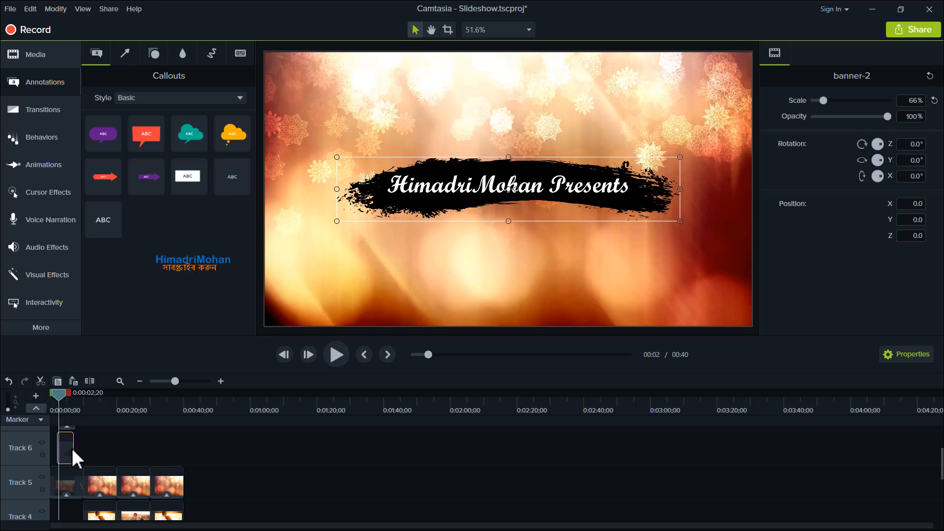
pyautogui.moveTo(73, 448); pyautogui.dragTo(83, 443)
pyautogui.scroll(1, 75, 441)
pyautogui.click(71, 446)
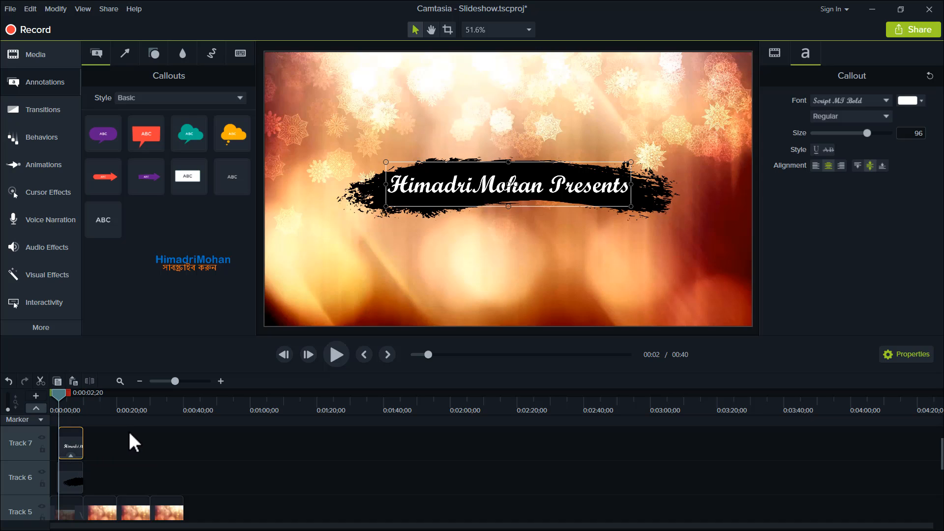
# - Move the banner-2 and title callout clips on Tracks 6 and 7 together so they start at 0:00:01;10
pyautogui.moveTo(61, 397); pyautogui.dragTo(57, 402)
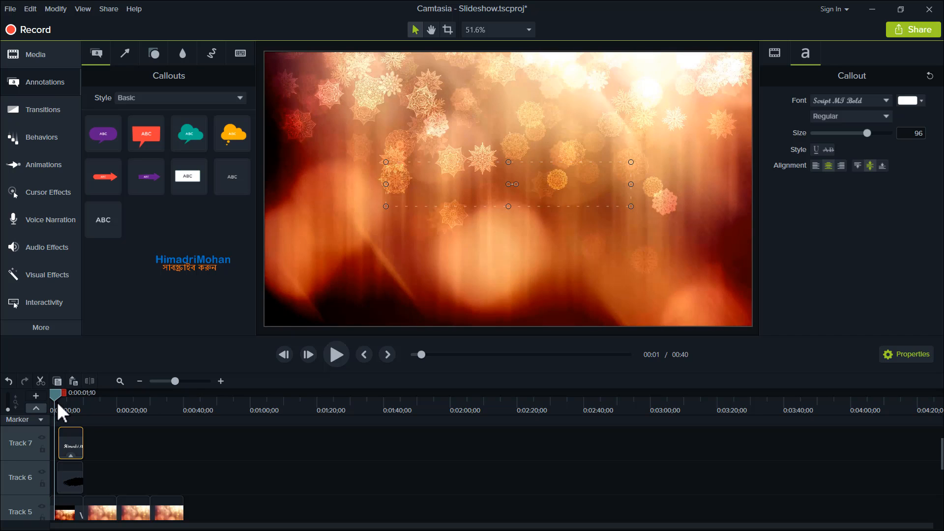
pyautogui.keyDown('ctrl'); pyautogui.click(73, 470); pyautogui.keyUp('ctrl')
pyautogui.moveTo(70, 473)
pyautogui.mouseDown()
pyautogui.moveTo(59, 473)
pyautogui.moveTo(67, 476)
pyautogui.mouseUp()
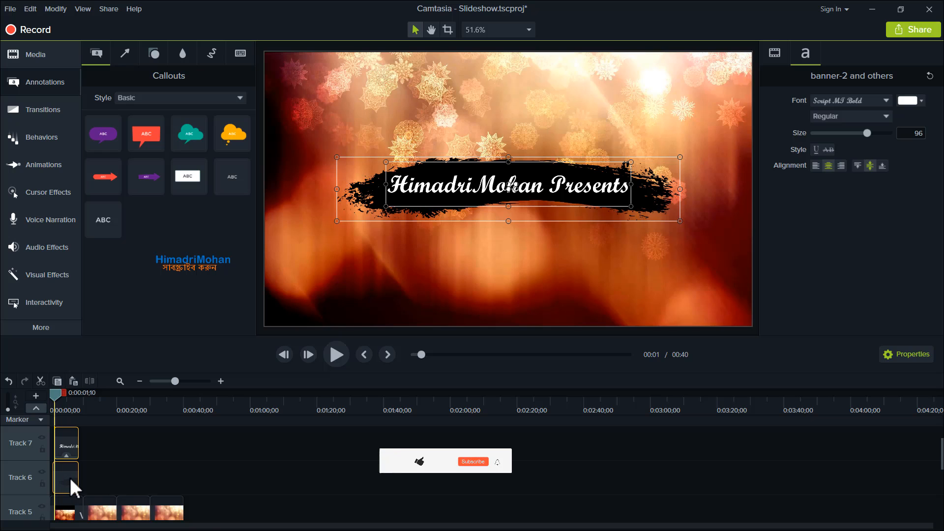
pyautogui.click(107, 448)
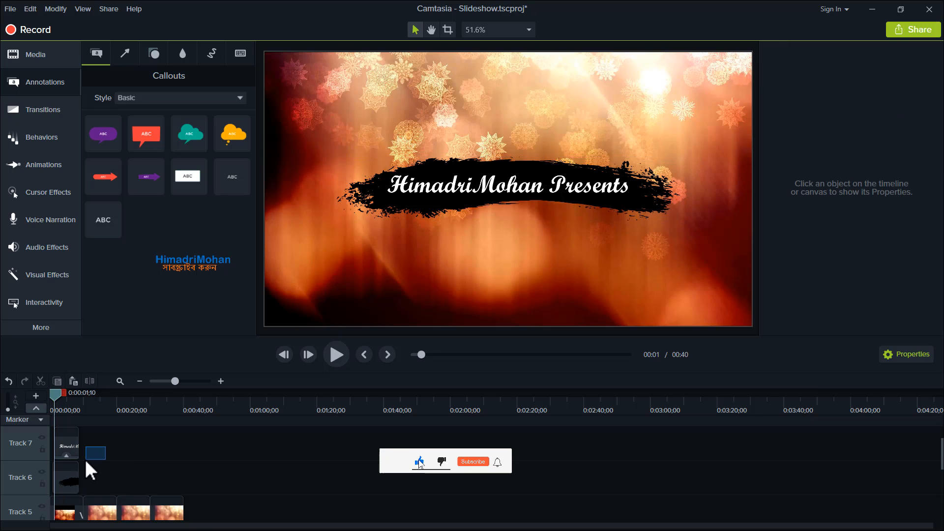
# - Split the title callout on Track 7 at 0:00:04;04
pyautogui.click(73, 445)
pyautogui.press('space')
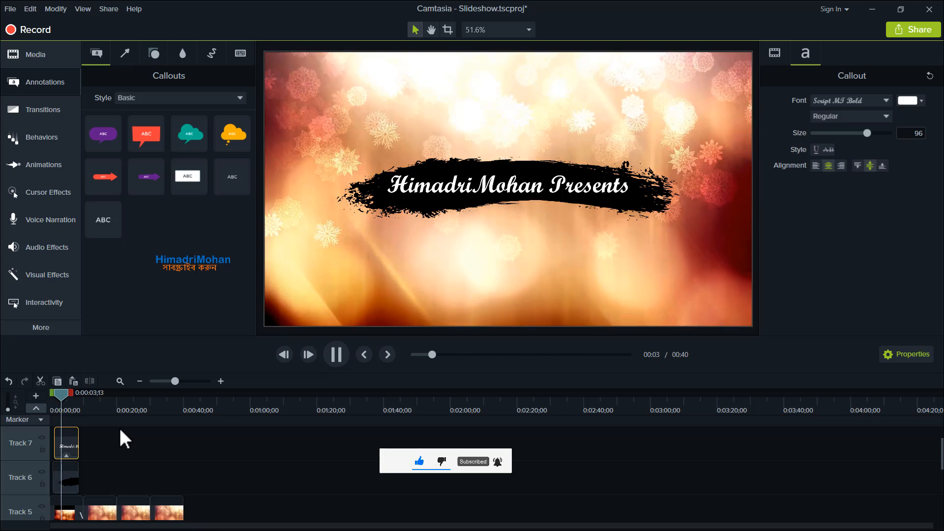
pyautogui.press('space')
pyautogui.click(120, 429)
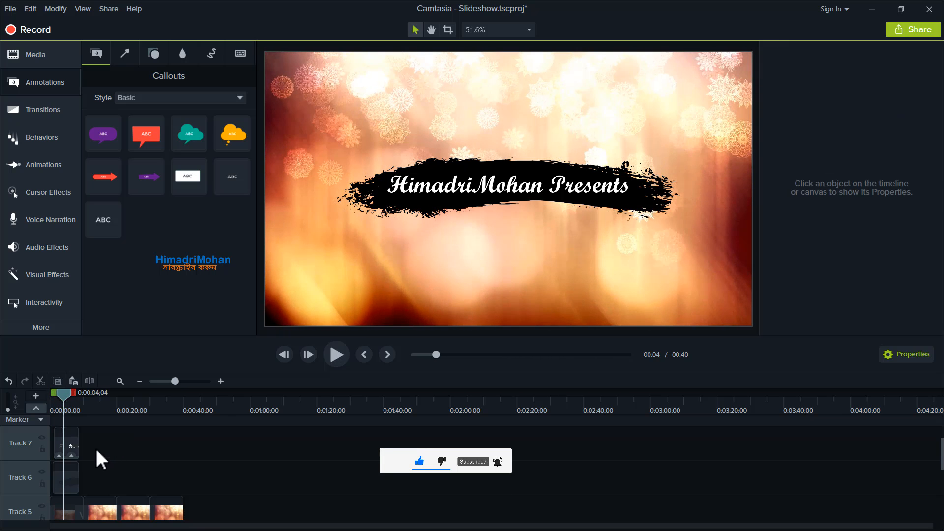
pyautogui.click(73, 445)
pyautogui.press('s')
# - Replace the text of the second title callout part with "Photo SlideShow"
pyautogui.doubleClick(563, 189)
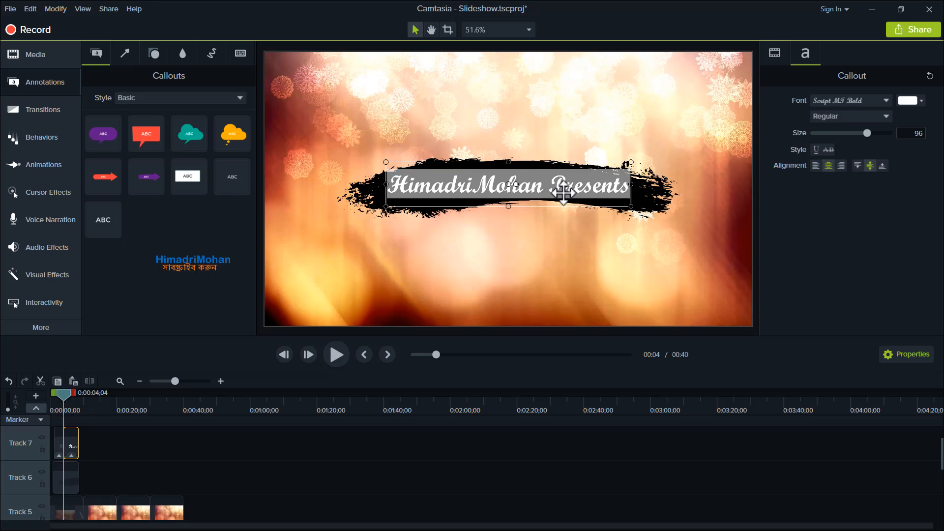
pyautogui.write('Photo')
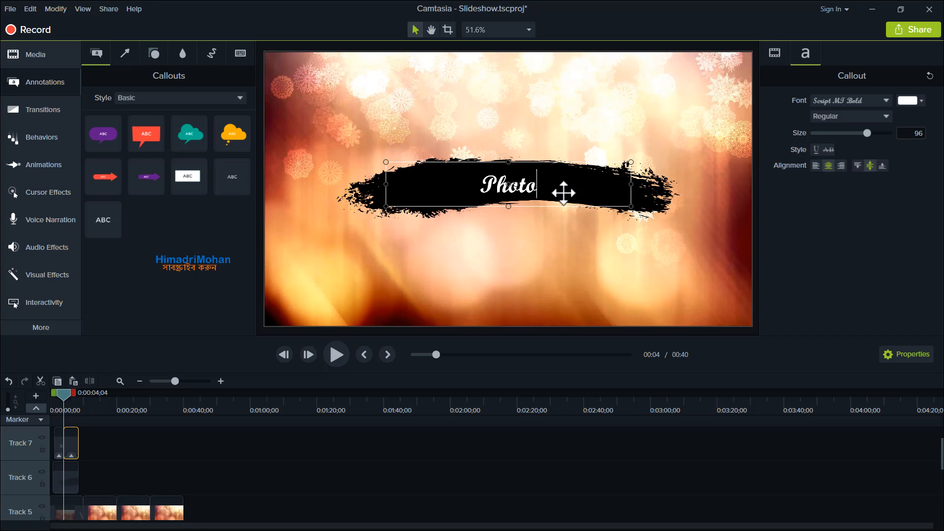
pyautogui.write(' Slide')
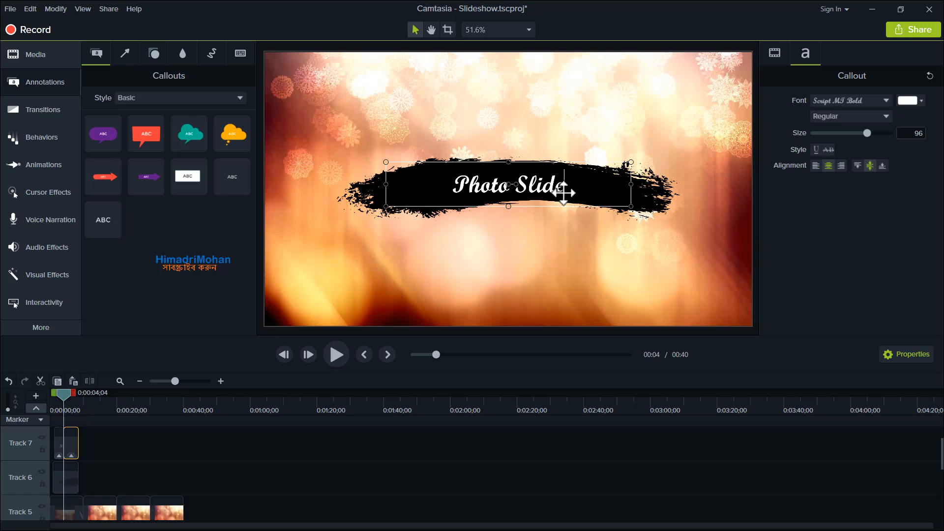
pyautogui.write('Show')
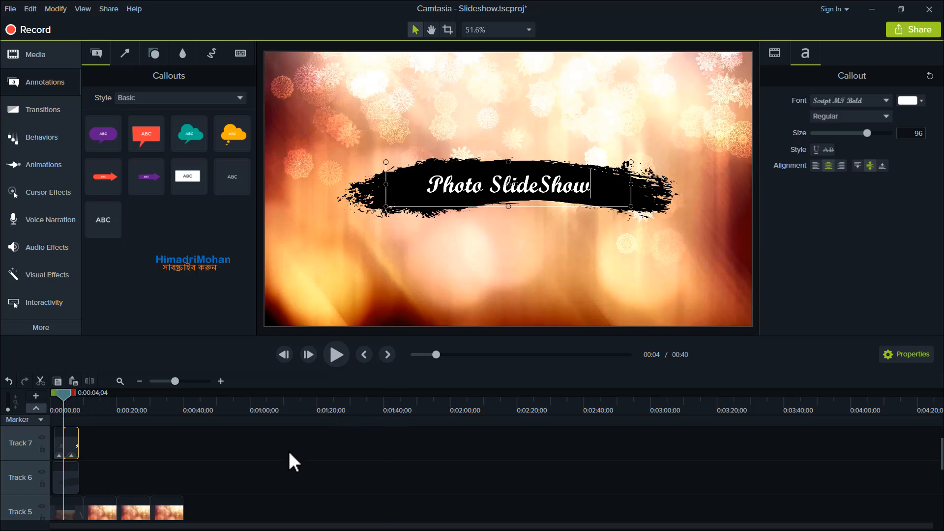
pyautogui.click(274, 461)
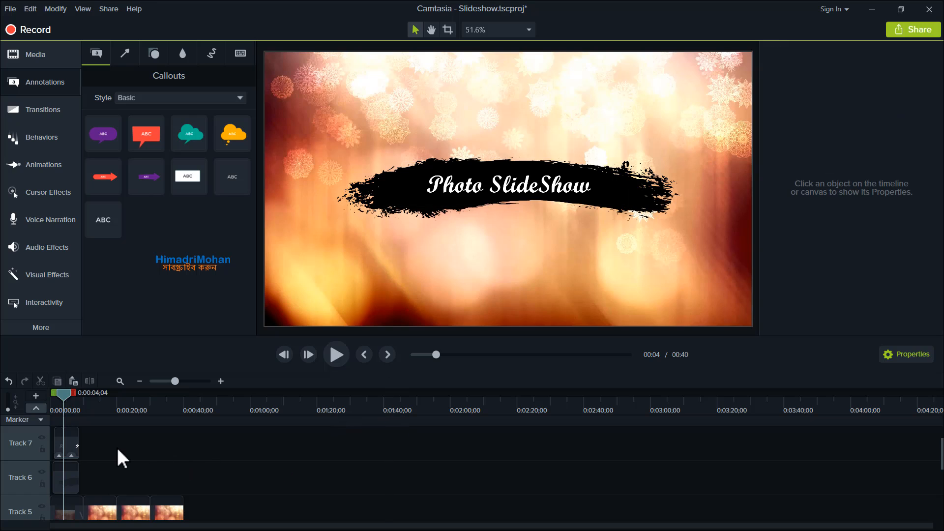
# - Apply a blurring transition to the ends of both title callout parts, the cut between them, and the banner-2 clip
pyautogui.moveTo(114, 445); pyautogui.dragTo(60, 474)
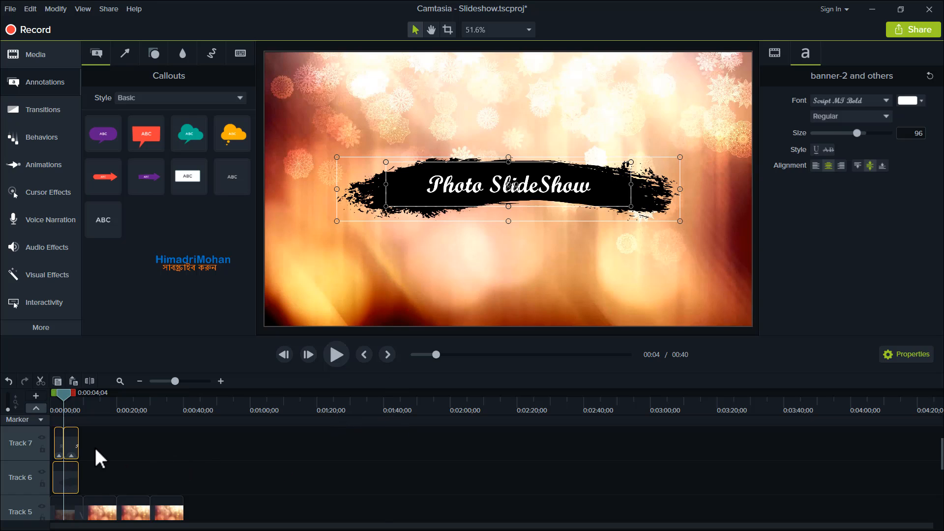
pyautogui.click(49, 110)
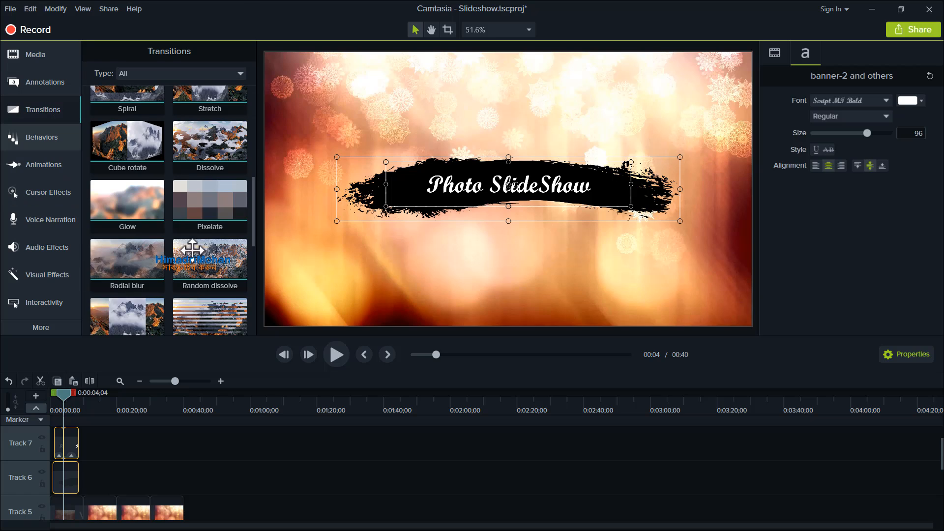
pyautogui.moveTo(192, 249); pyautogui.dragTo(69, 476)
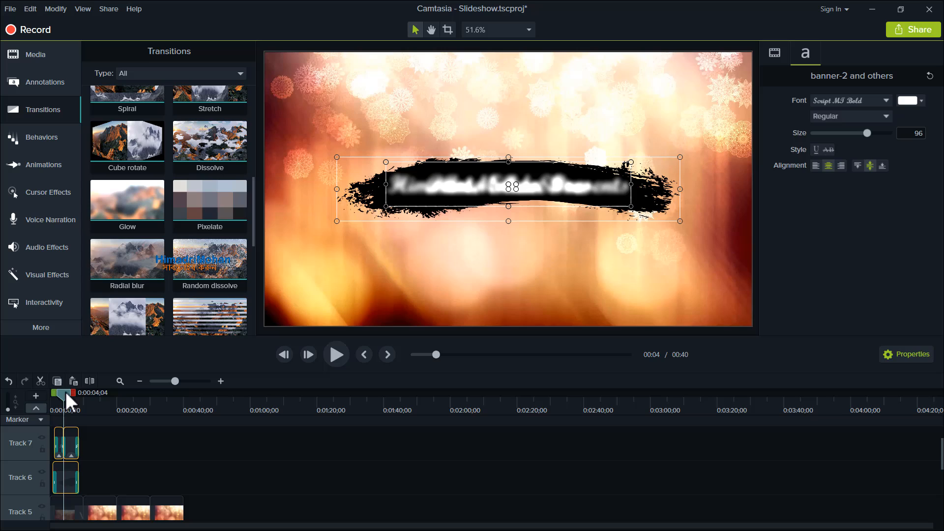
# - Play the intro from its beginning to past the end of the banner to review the title transitions
pyautogui.moveTo(66, 392); pyautogui.dragTo(54, 399)
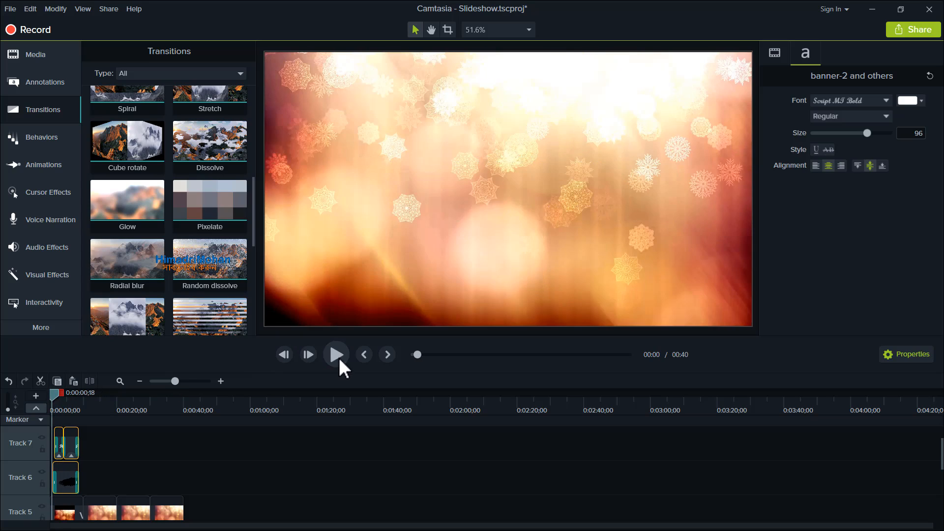
pyautogui.click(336, 355)
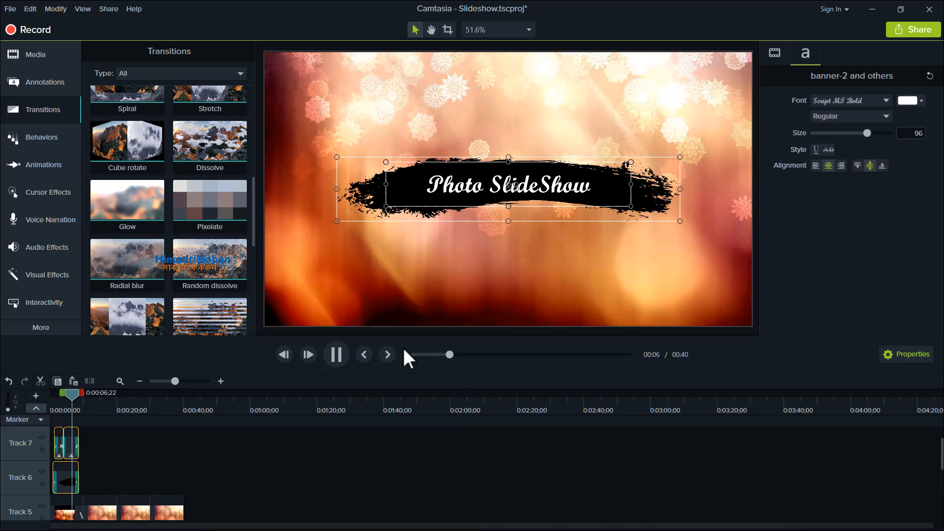
pyautogui.press('space')
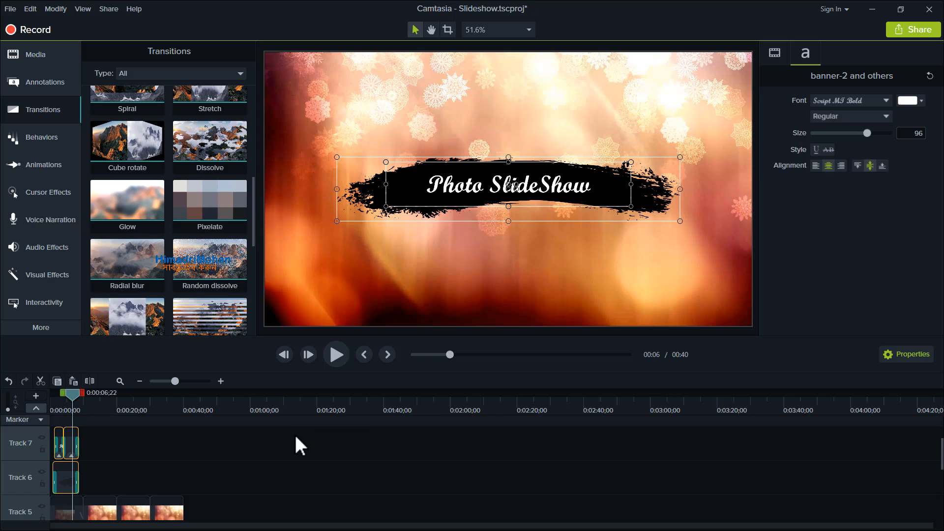
pyautogui.press('space')
pyautogui.press('space')
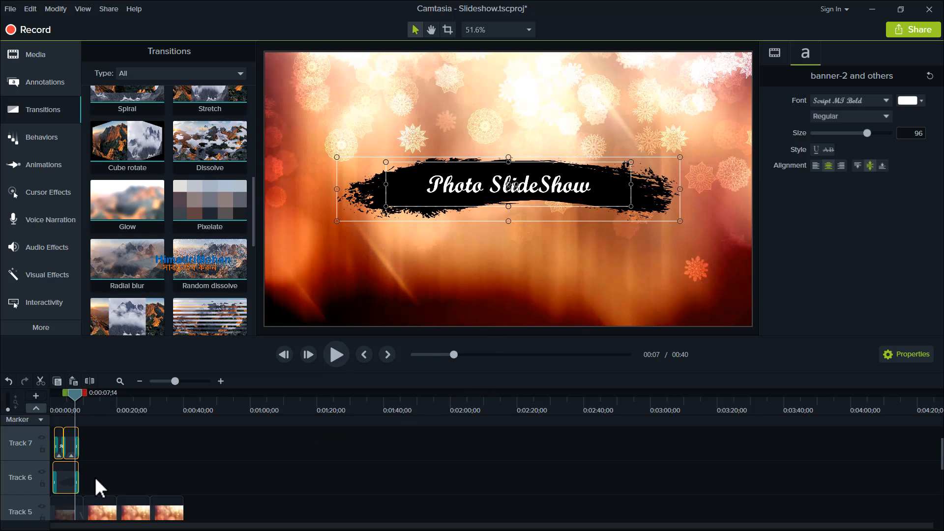
pyautogui.press('space')
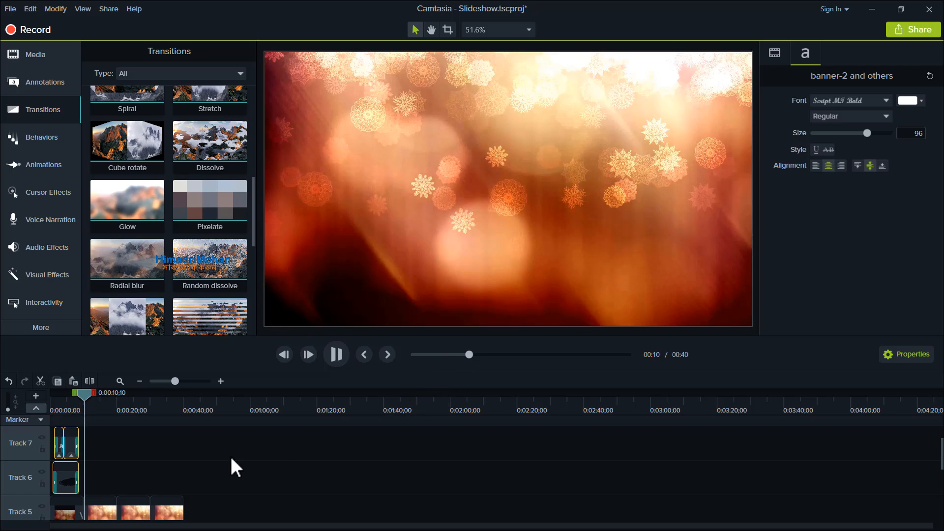
pyautogui.press('space')
# - Apply the Random dissolve transition to the Video background clip on Track 5, including its junction with the first Background clip
pyautogui.scroll(-2, 212, 451)
pyautogui.scroll(1, 74, 448)
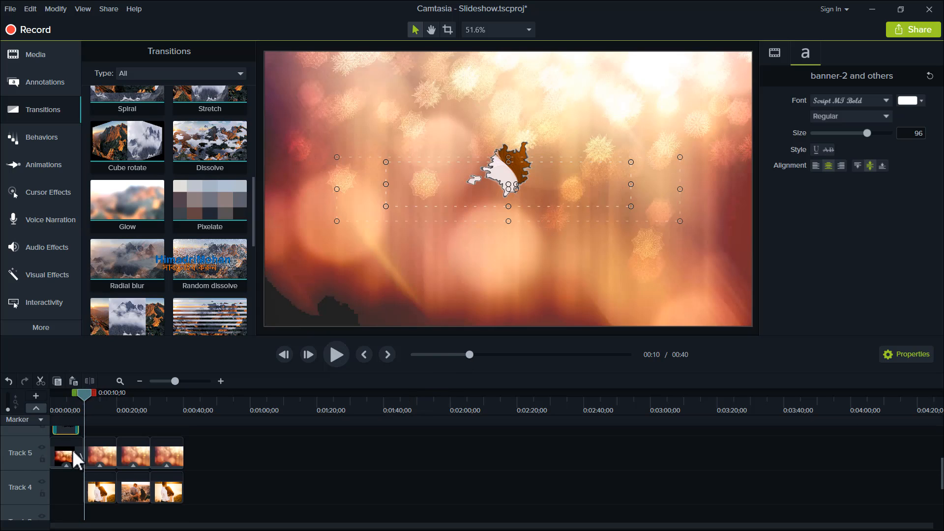
pyautogui.moveTo(72, 467); pyautogui.dragTo(90, 453)
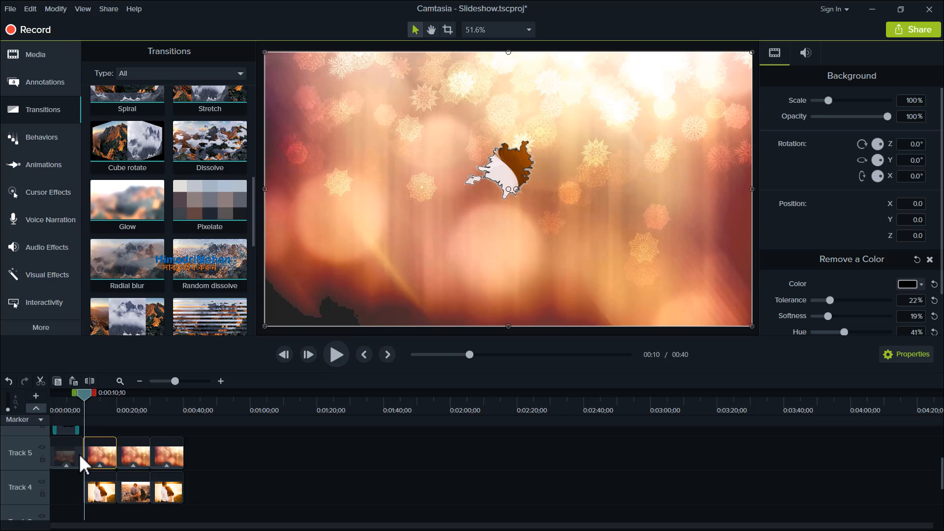
pyautogui.keyDown('ctrl'); pyautogui.click(79, 455); pyautogui.keyUp('ctrl')
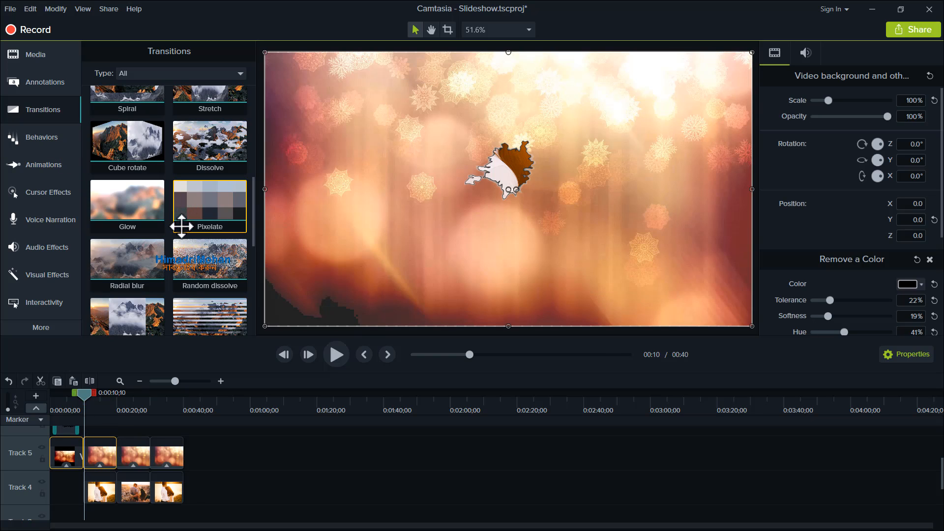
pyautogui.scroll(-1, 196, 223)
pyautogui.moveTo(221, 223); pyautogui.dragTo(92, 454)
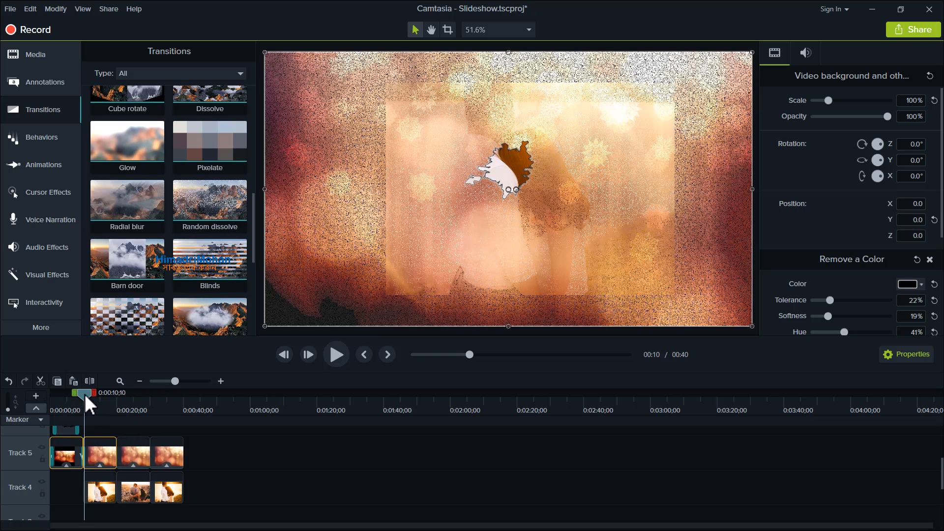
# - Play across the junction of the Video background and first Background clips to check the dissolve
pyautogui.moveTo(85, 394); pyautogui.dragTo(82, 396)
pyautogui.press('space')
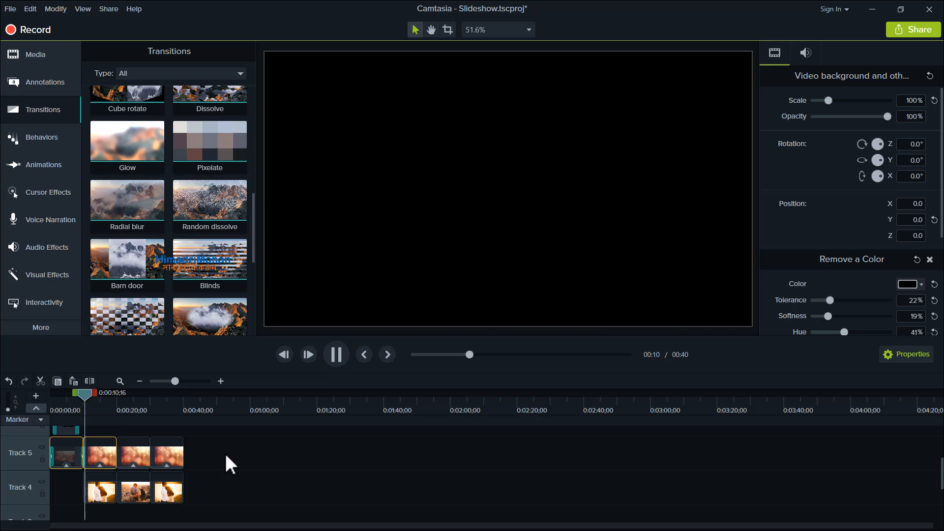
pyautogui.press('space')
# - Shift the three photo clips on Track 4 together slightly earlier, so the first starts just before the first Background clip
pyautogui.moveTo(225, 451); pyautogui.dragTo(105, 455)
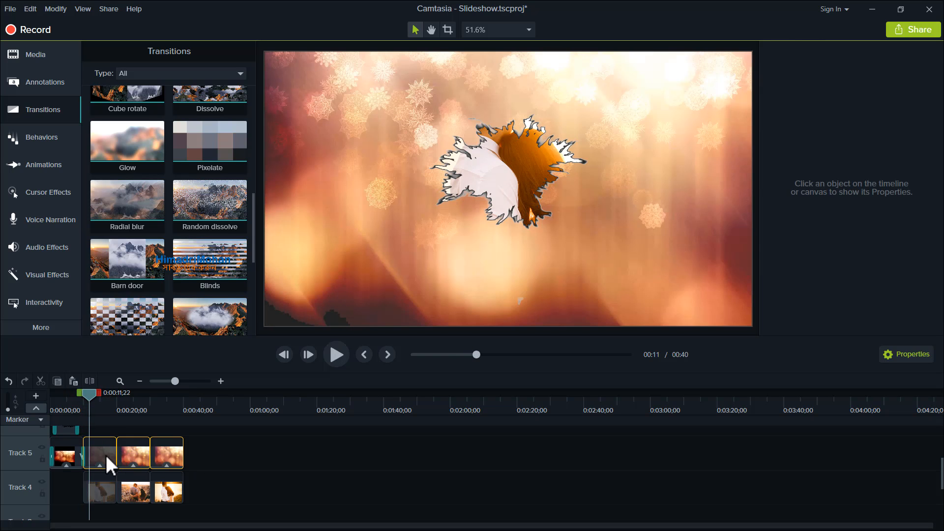
pyautogui.moveTo(202, 493); pyautogui.dragTo(114, 488)
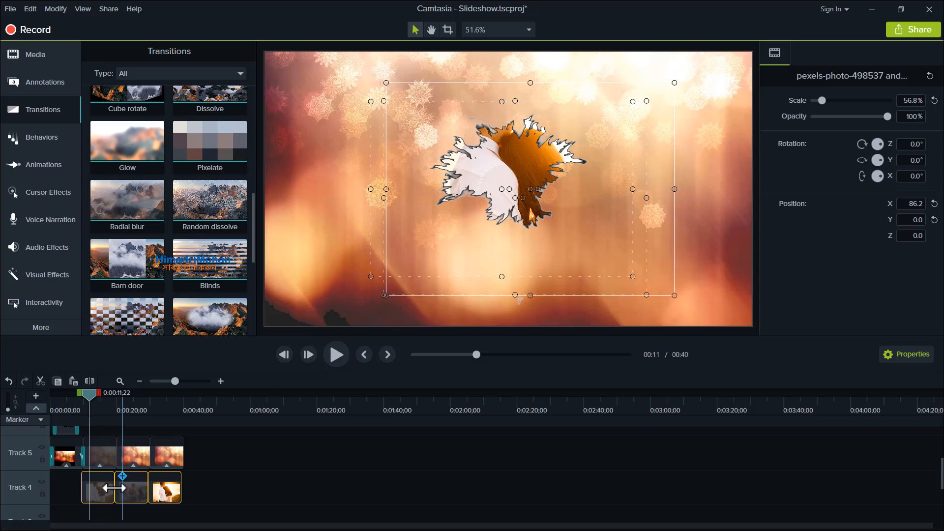
pyautogui.click(278, 485)
# - Apply Glow transitions to the first photo and the end of the last photo on Track 4, and Circle reveal between the second and third
pyautogui.click(105, 502)
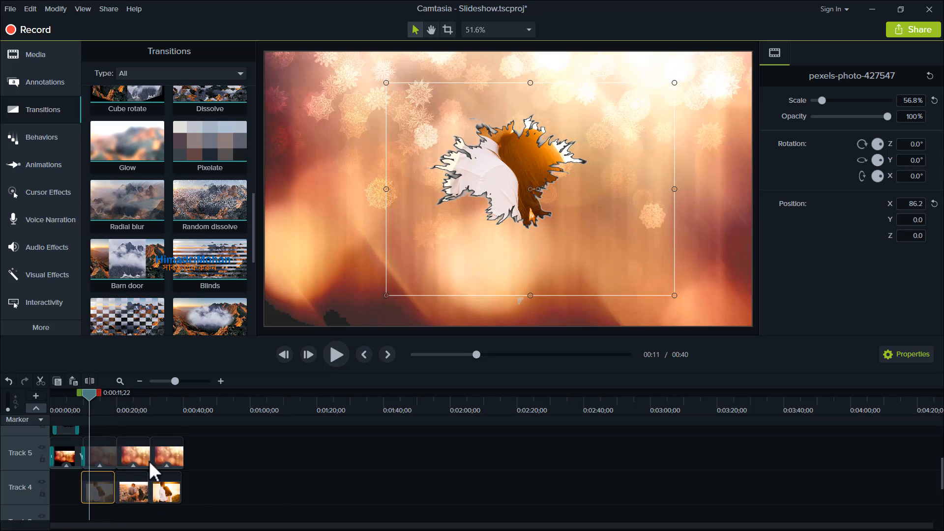
pyautogui.moveTo(126, 143); pyautogui.dragTo(84, 484)
pyautogui.moveTo(131, 165); pyautogui.dragTo(180, 500)
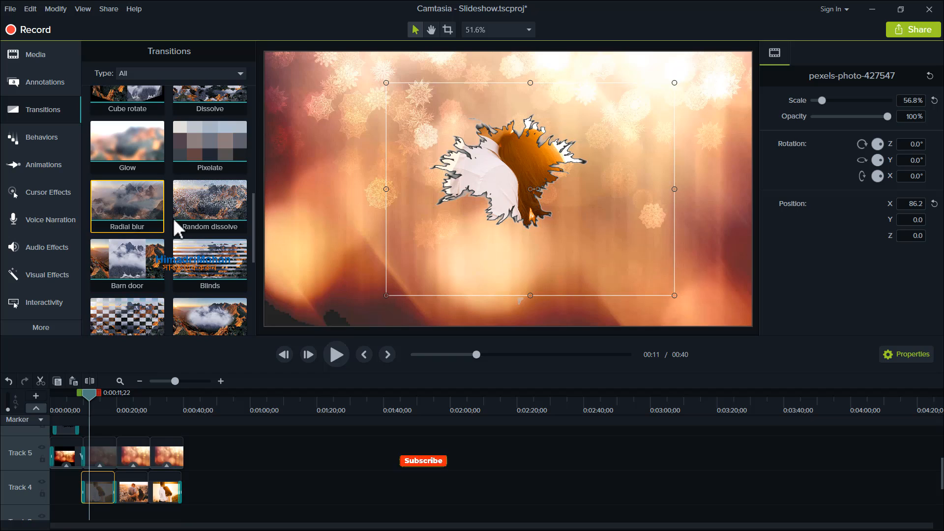
pyautogui.scroll(-1, 216, 246)
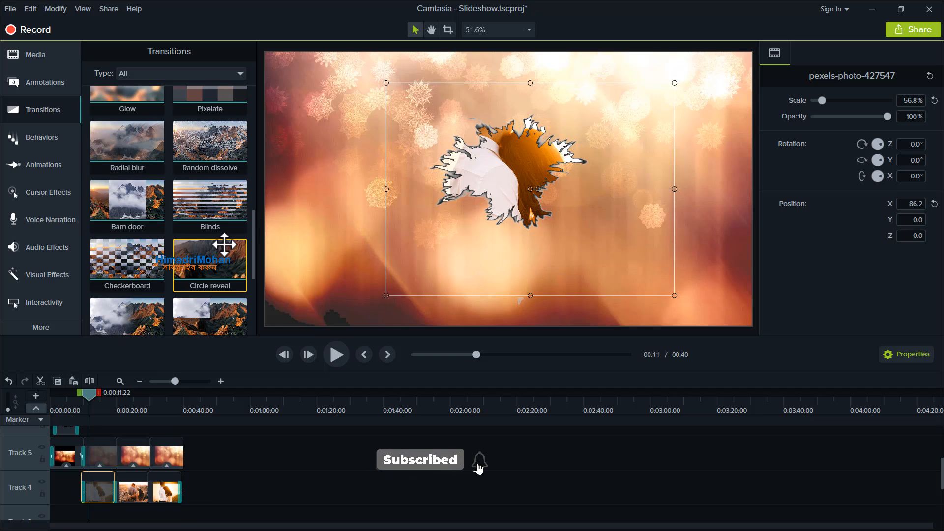
pyautogui.moveTo(224, 258); pyautogui.dragTo(165, 504)
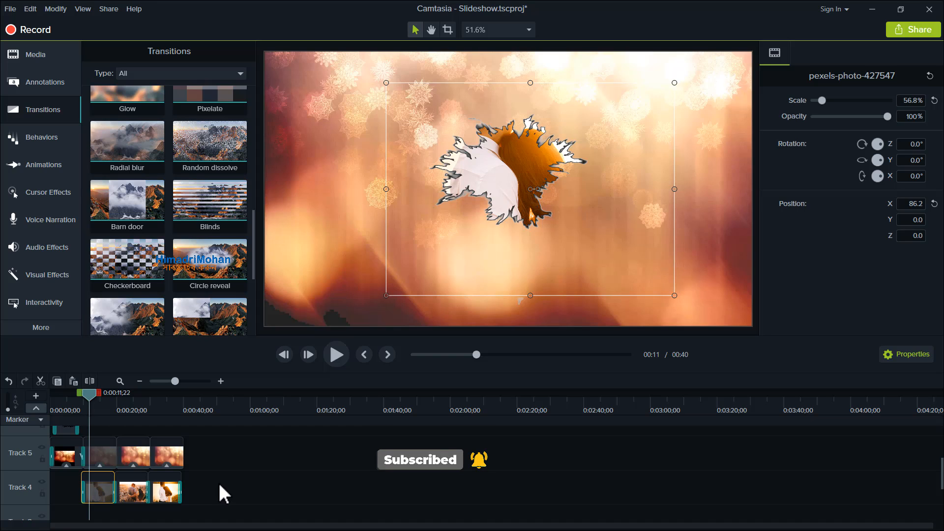
pyautogui.moveTo(224, 481); pyautogui.dragTo(98, 497)
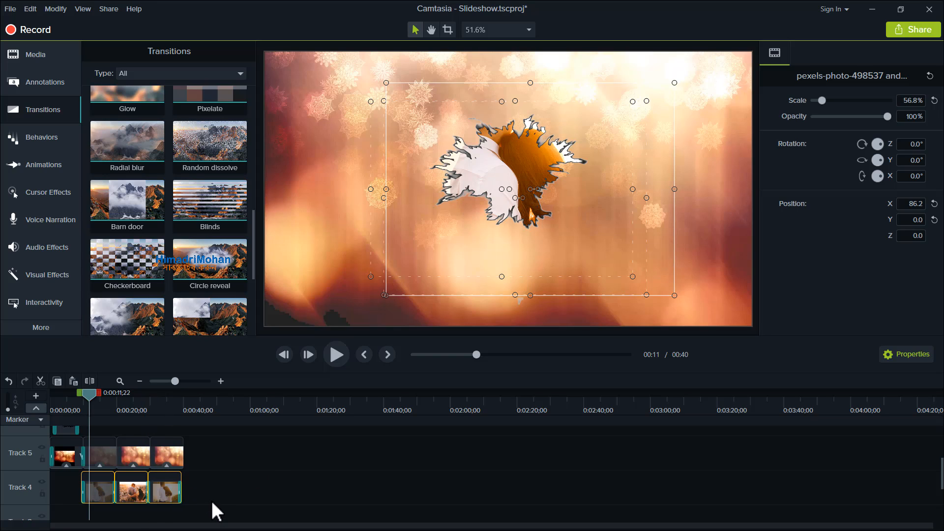
pyautogui.click(210, 452)
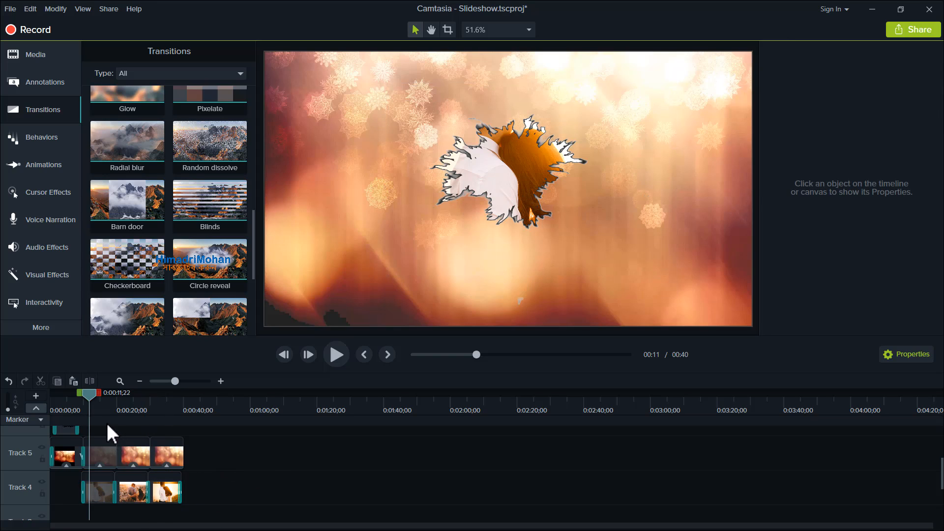
# - Add a Custom animation to the first Background clip on Track 5, spanning from about 13 to 19 seconds
pyautogui.moveTo(90, 392); pyautogui.dragTo(105, 400)
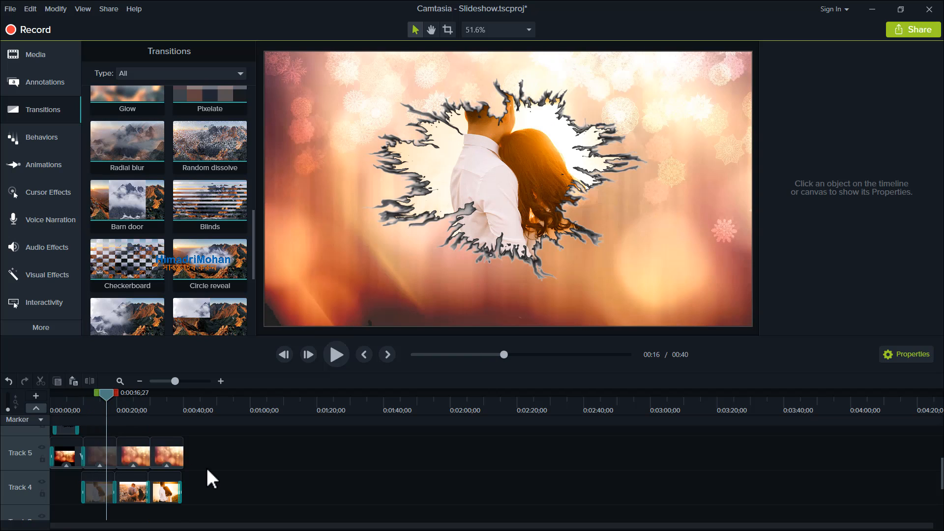
pyautogui.scroll(1, 205, 465)
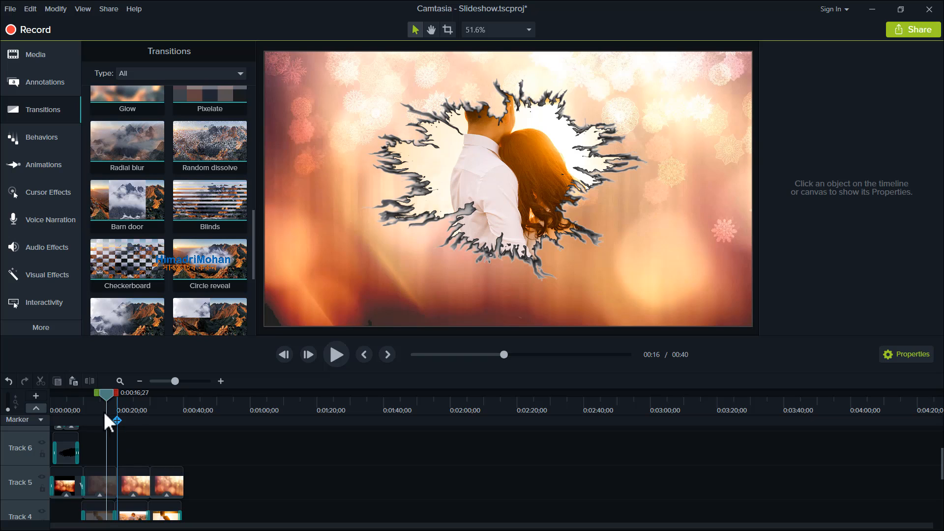
pyautogui.moveTo(112, 398); pyautogui.dragTo(102, 414)
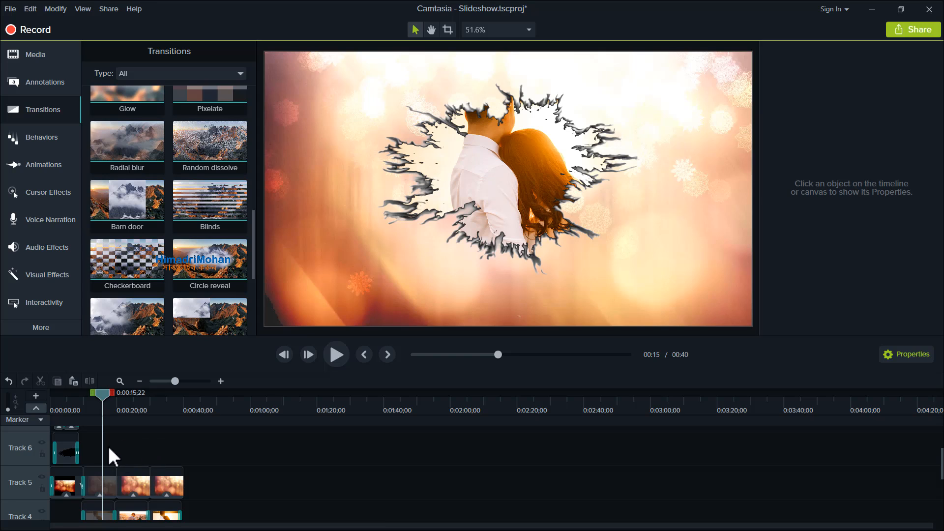
pyautogui.click(105, 480)
pyautogui.moveTo(101, 393); pyautogui.dragTo(87, 405)
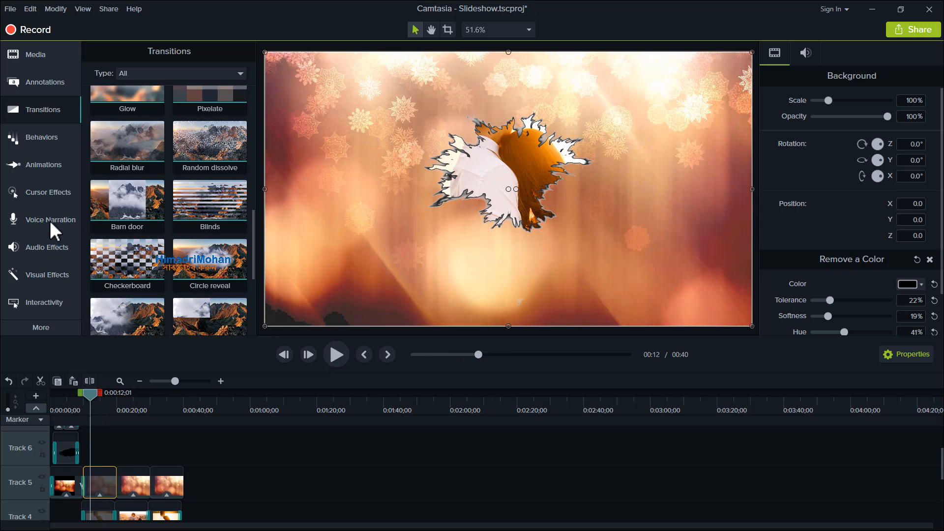
pyautogui.click(51, 167)
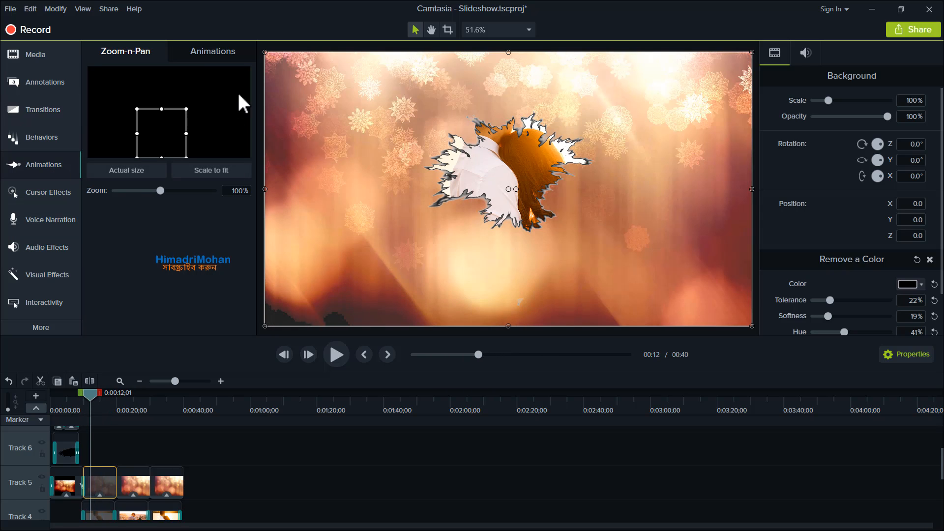
pyautogui.click(221, 53)
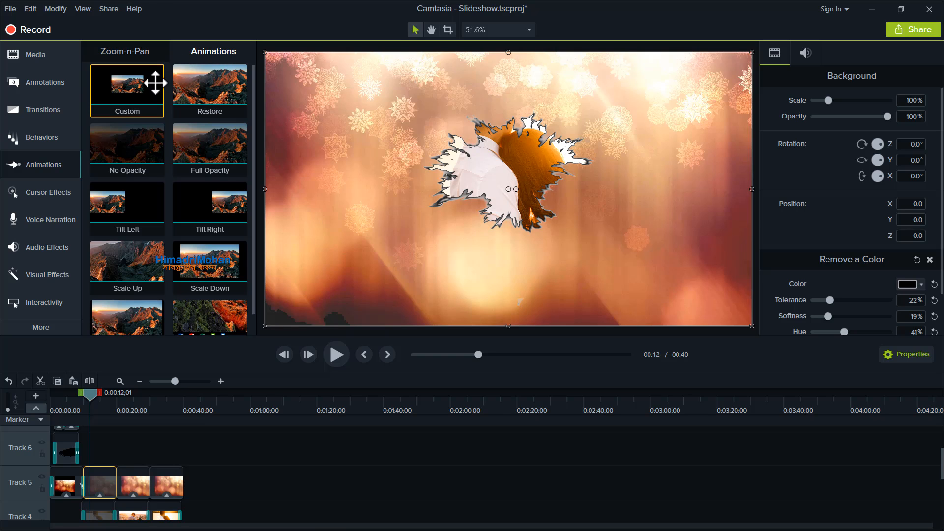
pyautogui.moveTo(154, 82)
pyautogui.mouseDown()
pyautogui.moveTo(84, 326)
pyautogui.moveTo(97, 477)
pyautogui.moveTo(102, 490)
pyautogui.moveTo(119, 485)
pyautogui.moveTo(91, 478)
pyautogui.mouseUp()
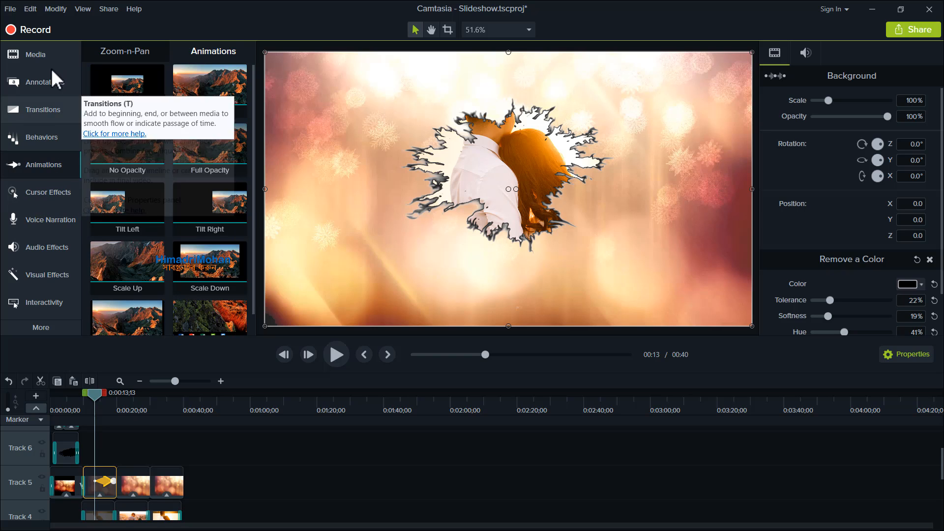
# - Apply the Color Adjustment effect to the first Background clip and zero its brightness, contrast and saturation at the animation's start
pyautogui.click(56, 273)
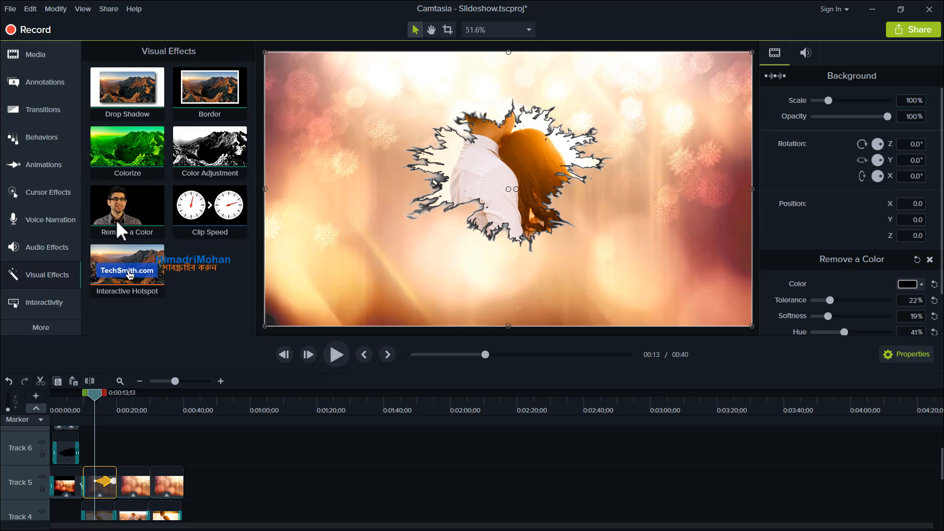
pyautogui.moveTo(127, 265); pyautogui.dragTo(104, 500)
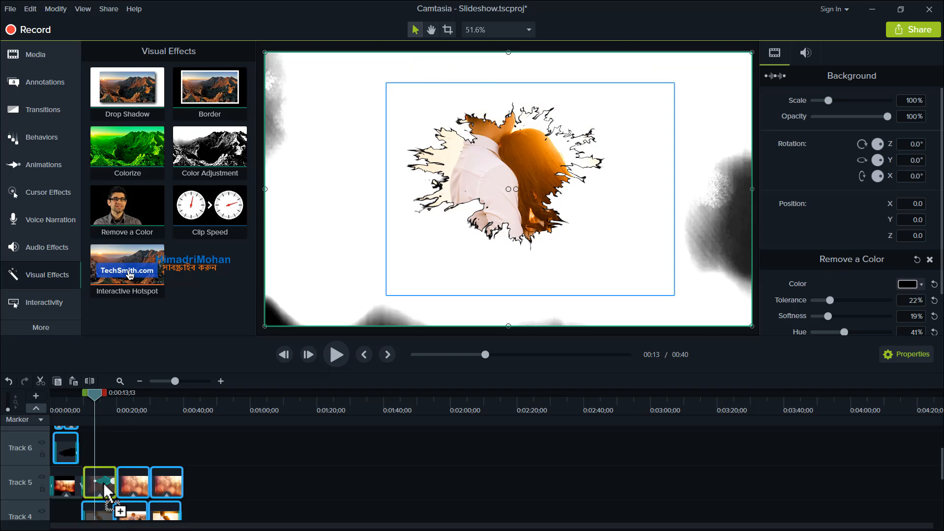
pyautogui.click(918, 251)
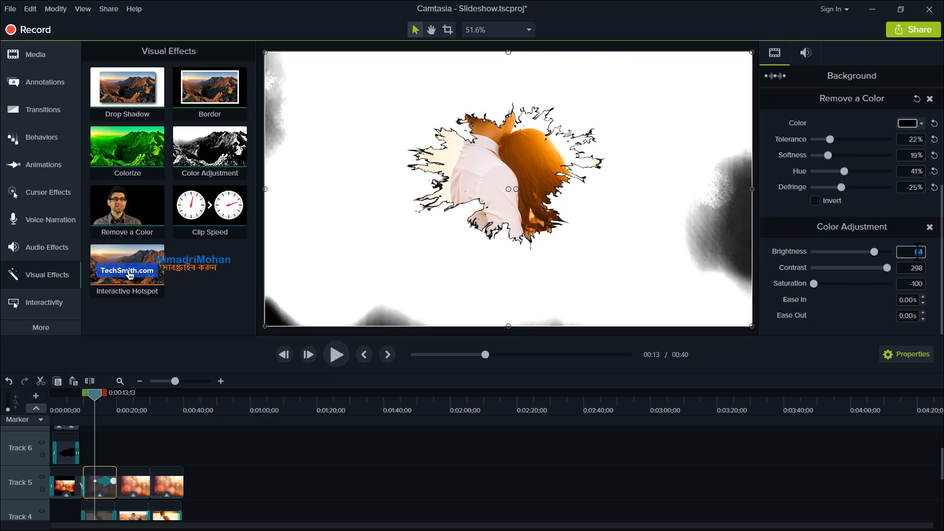
pyautogui.click(915, 268)
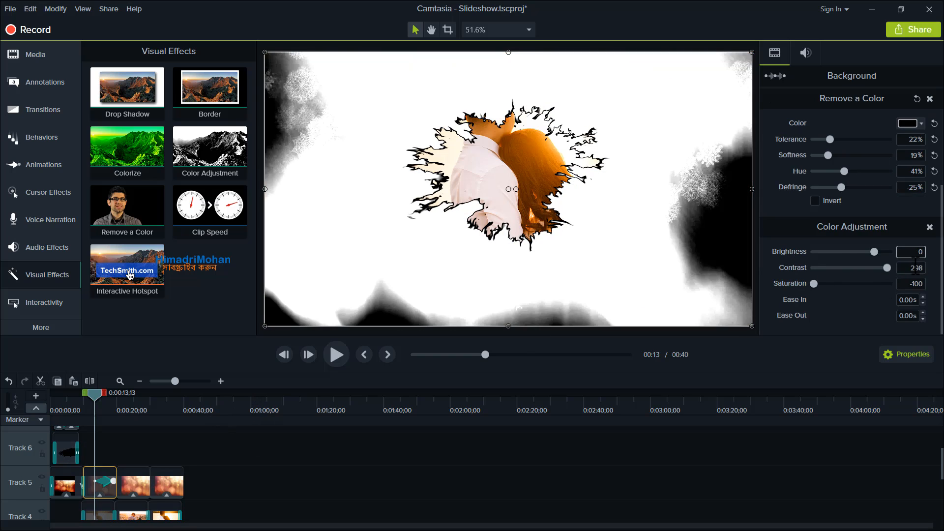
pyautogui.write('0')
pyautogui.click(915, 283)
pyautogui.write('0')
pyautogui.click(837, 320)
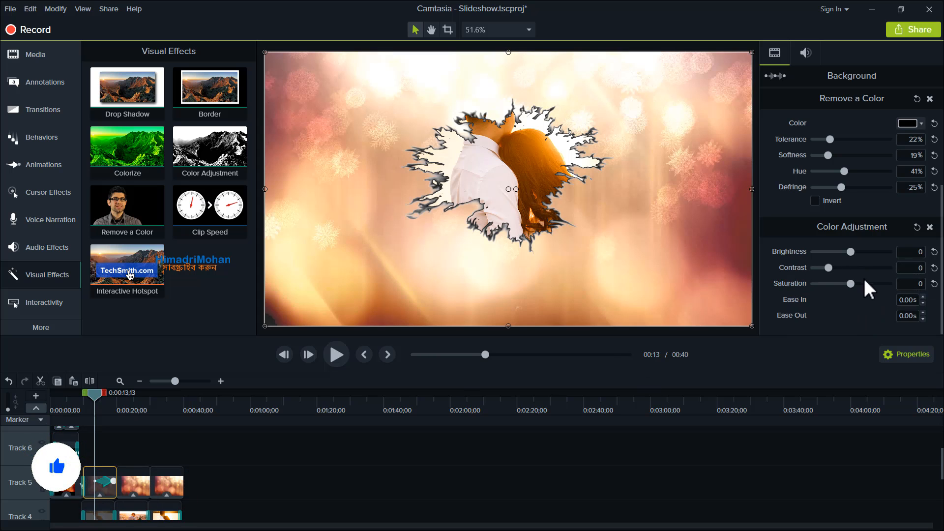
# - Try a saturation of -100 at the start of the animation and scrub through the clip to compare
pyautogui.moveTo(850, 284); pyautogui.dragTo(814, 290)
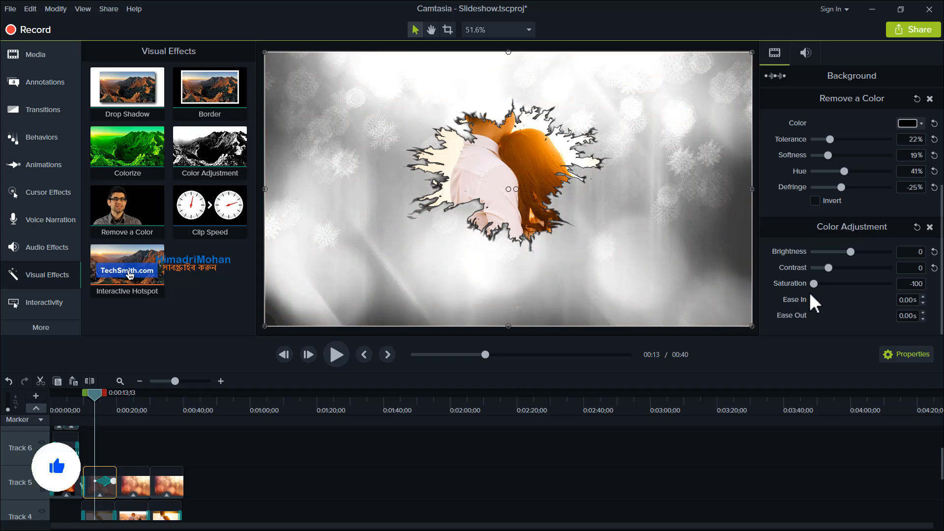
pyautogui.moveTo(95, 399); pyautogui.dragTo(112, 411)
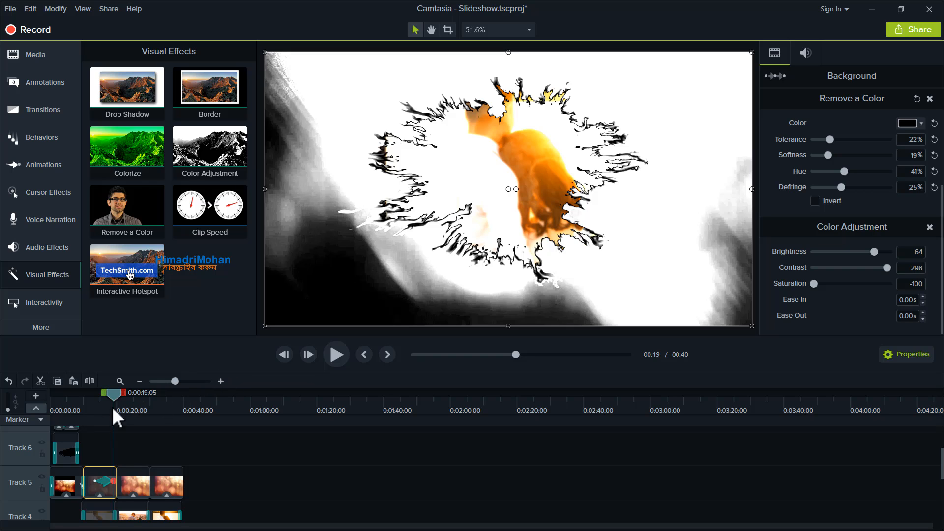
pyautogui.moveTo(117, 394); pyautogui.dragTo(99, 403)
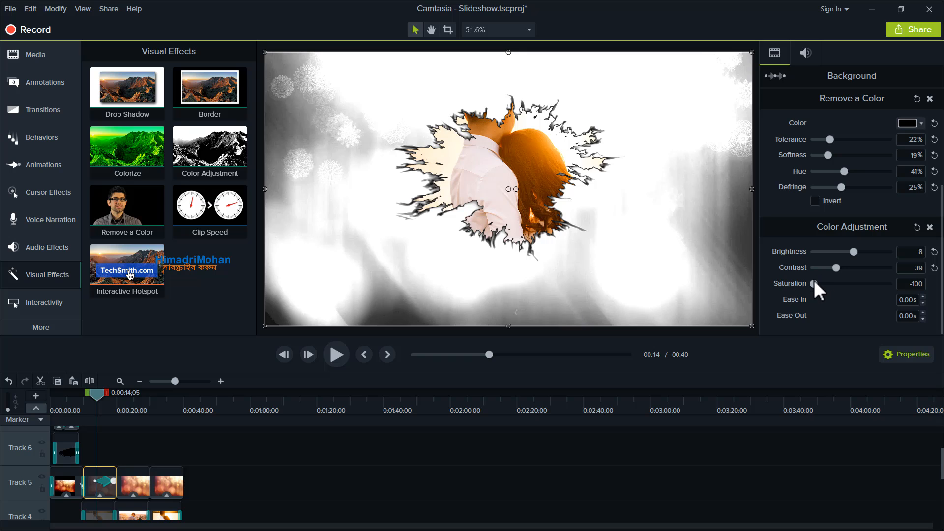
# - Set the first Background clip's saturation to -52 at the start of its animation
pyautogui.moveTo(812, 282)
pyautogui.mouseDown()
pyautogui.moveTo(837, 280)
pyautogui.moveTo(819, 286)
pyautogui.moveTo(820, 298)
pyautogui.mouseUp()
pyautogui.click(105, 480)
pyautogui.moveTo(95, 396); pyautogui.dragTo(92, 398)
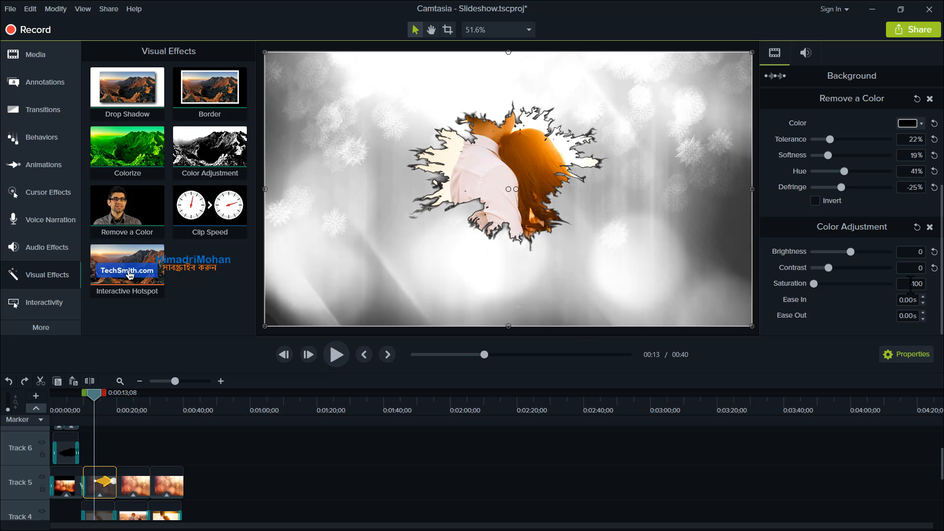
pyautogui.moveTo(813, 283); pyautogui.dragTo(830, 287)
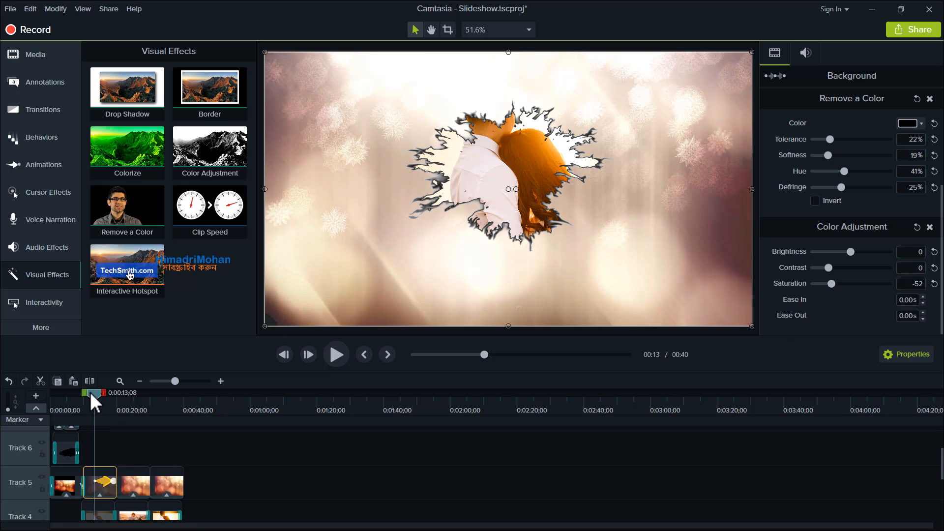
# - At the end of the animation, around 19 seconds, set the clip's saturation, contrast and brightness all to 0
pyautogui.moveTo(90, 391); pyautogui.dragTo(113, 405)
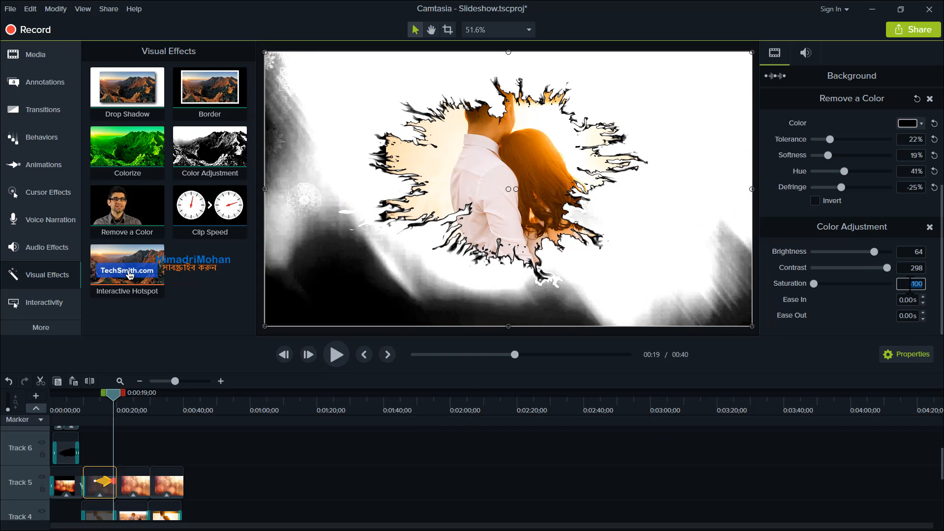
pyautogui.doubleClick(917, 268)
pyautogui.write('0')
pyautogui.doubleClick(918, 252)
pyautogui.write('0')
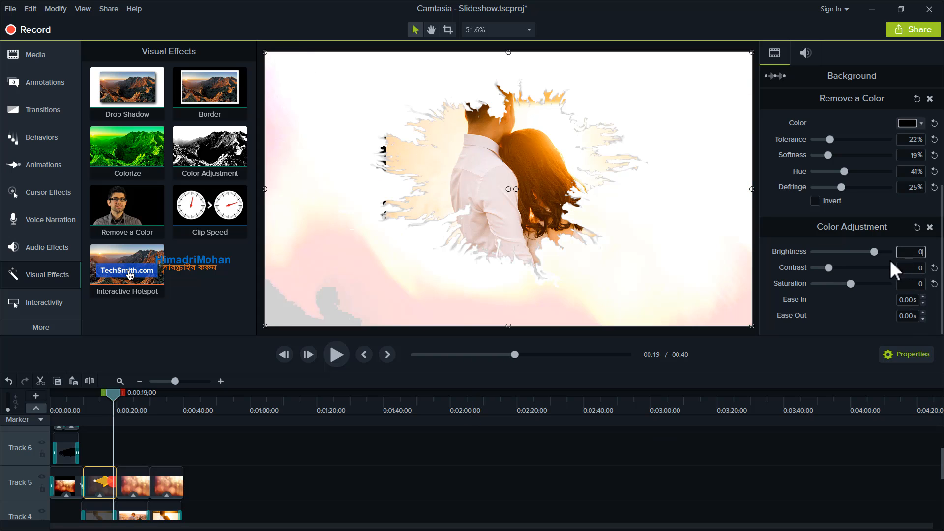
pyautogui.press('Return')
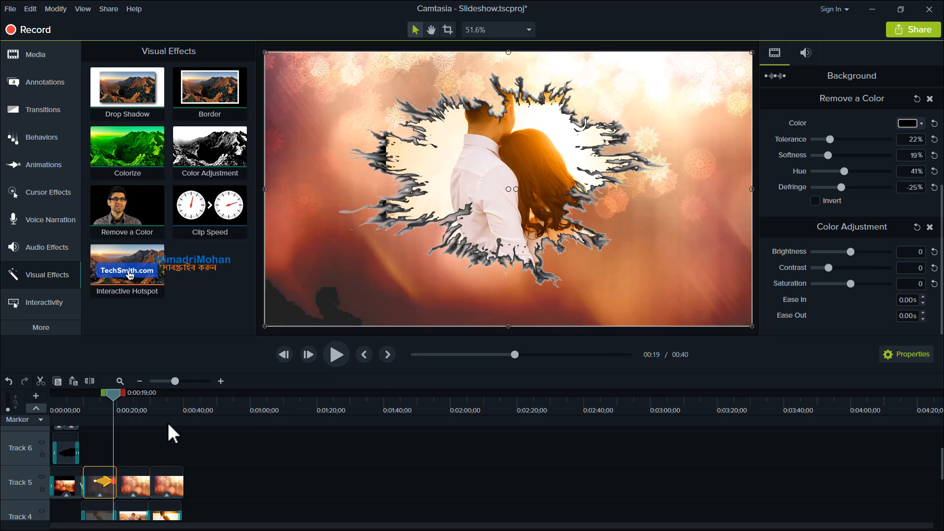
# - Play the first Background clip from just before its start to check the color change
pyautogui.moveTo(113, 394); pyautogui.dragTo(81, 415)
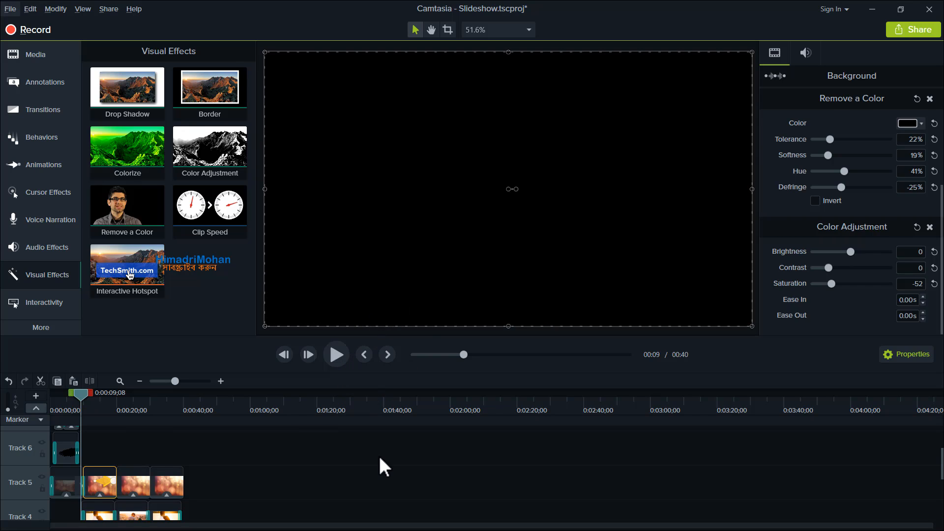
pyautogui.click(336, 354)
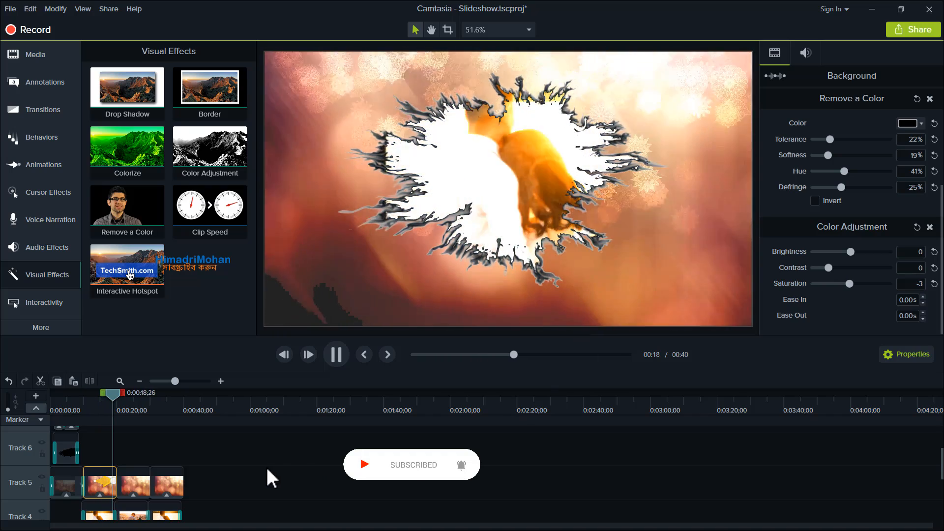
pyautogui.moveTo(185, 450); pyautogui.dragTo(135, 479)
# - Look through the easing options for the first Background clip's animation without changing them
pyautogui.click(136, 479)
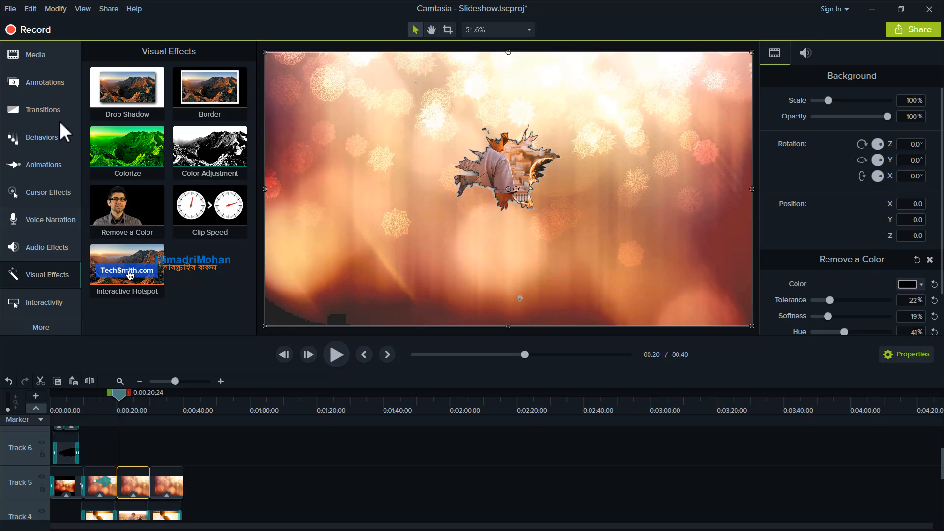
pyautogui.click(107, 484)
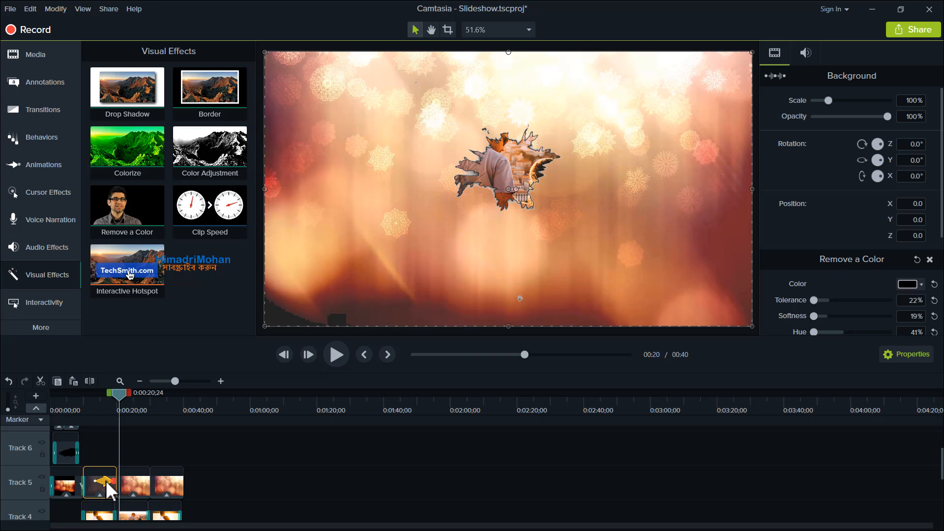
pyautogui.rightClick(108, 485)
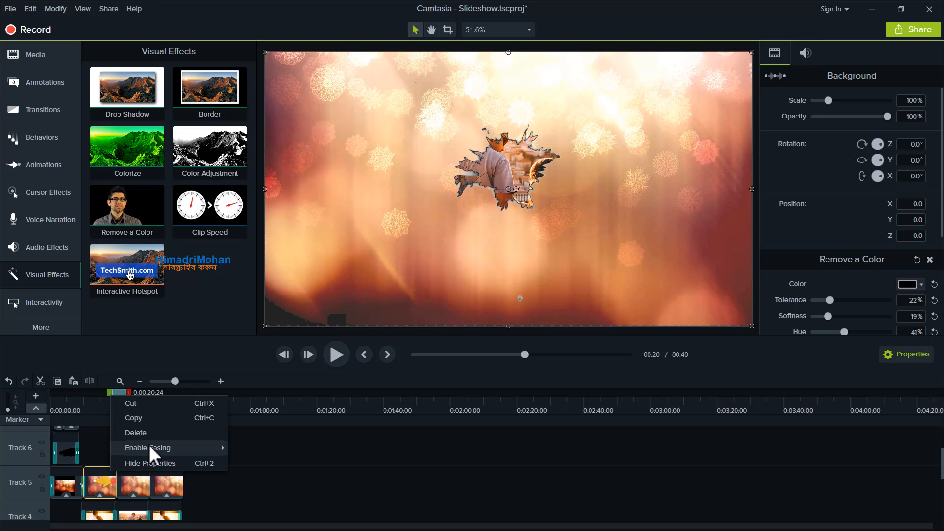
pyautogui.click(106, 483)
pyautogui.rightClick(109, 487)
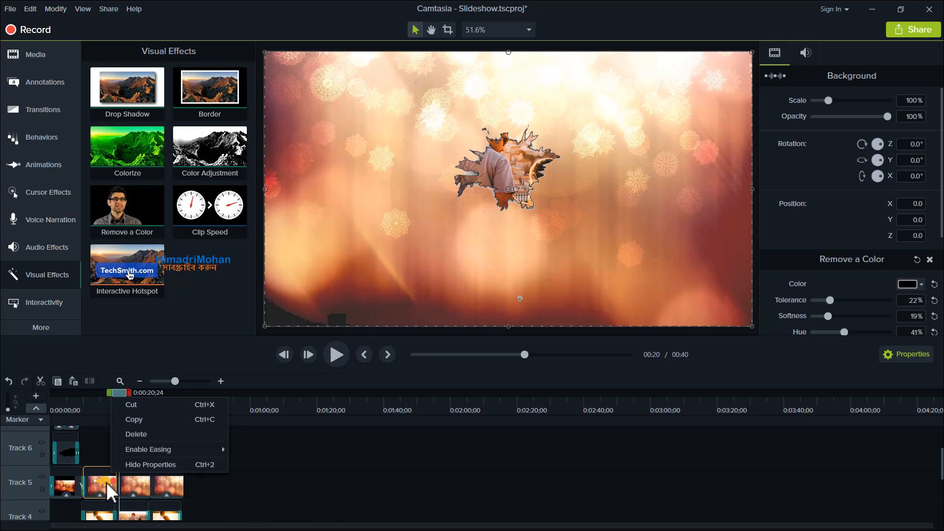
pyautogui.moveTo(213, 449)
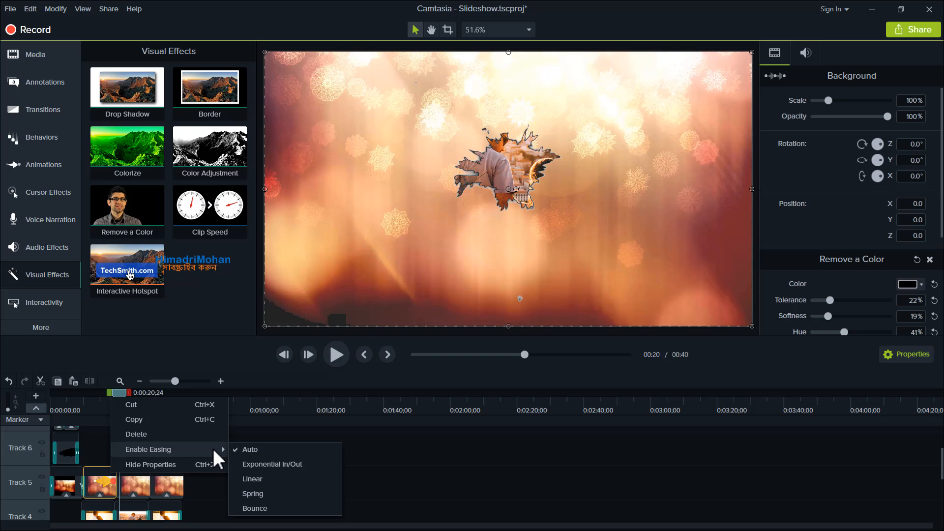
pyautogui.click(398, 453)
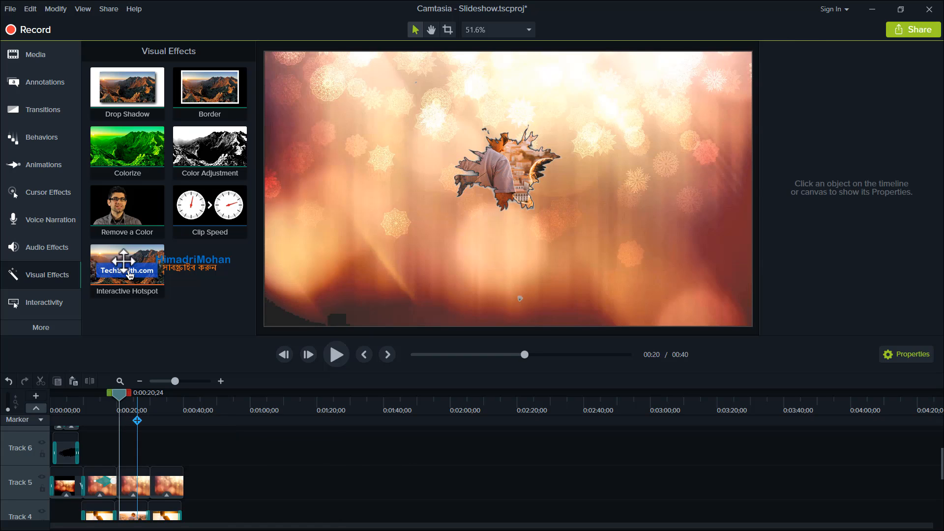
# - Add a Custom animation to the second Background clip on Track 5, starting at about 23 seconds
pyautogui.click(38, 117)
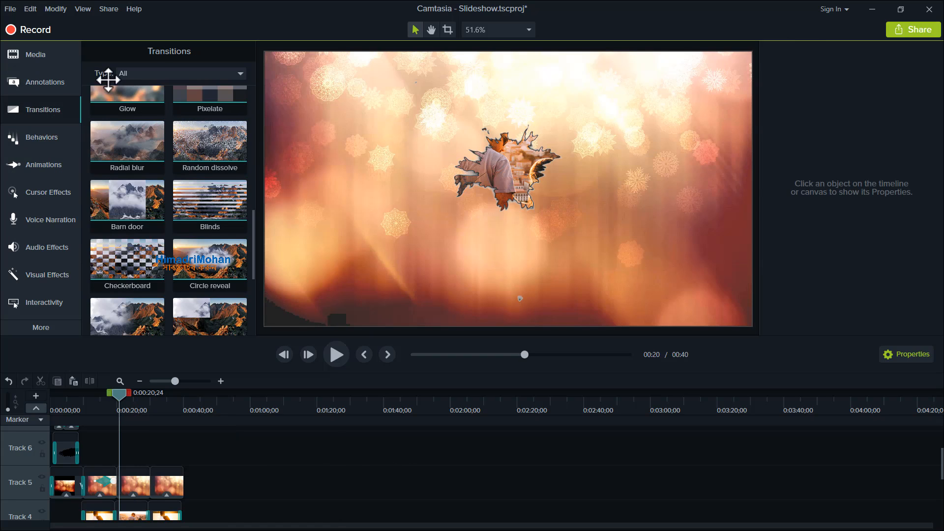
pyautogui.click(44, 84)
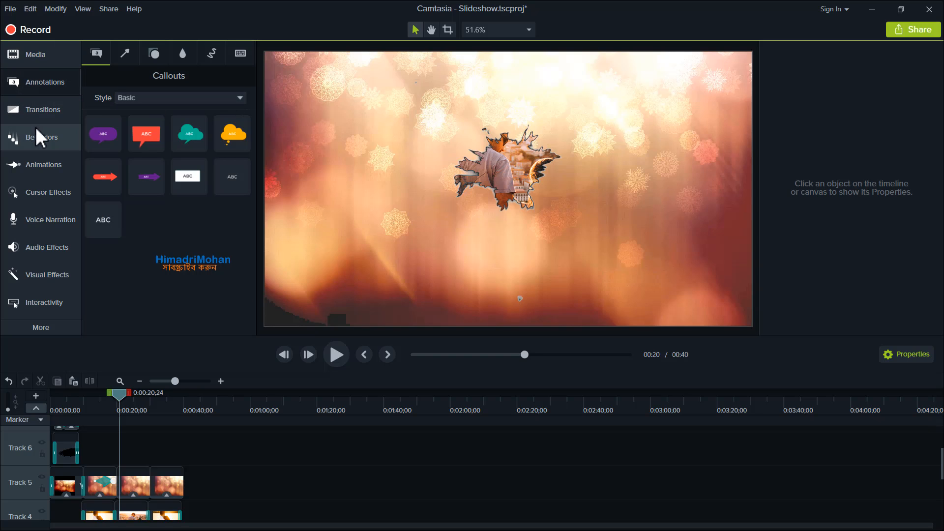
pyautogui.click(45, 172)
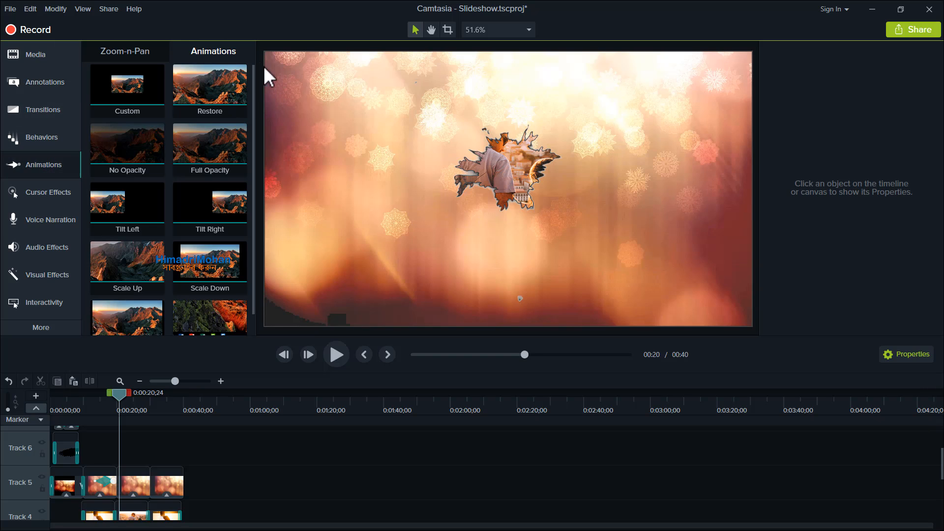
pyautogui.moveTo(131, 78); pyautogui.dragTo(115, 483)
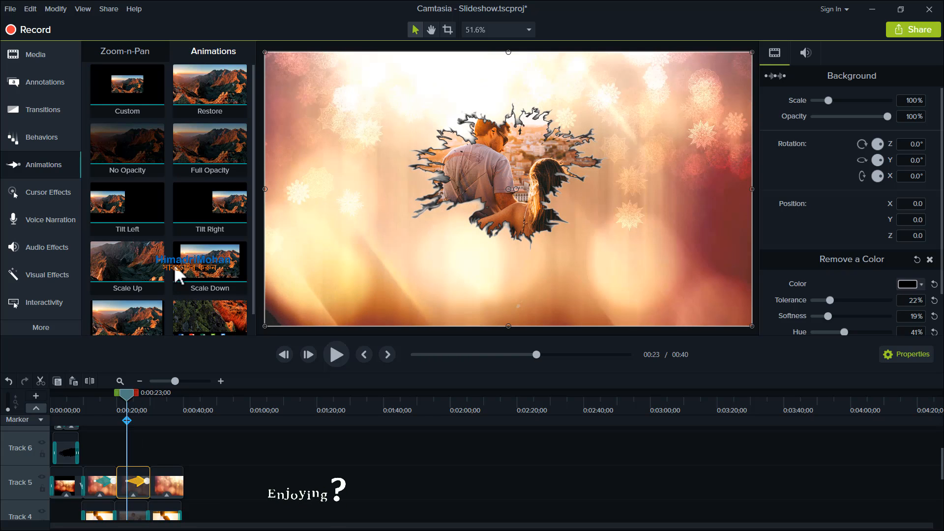
# - Apply the Colorize effect to the second Background clip in green and reduce its amount to 17% at the animation's start
pyautogui.click(46, 270)
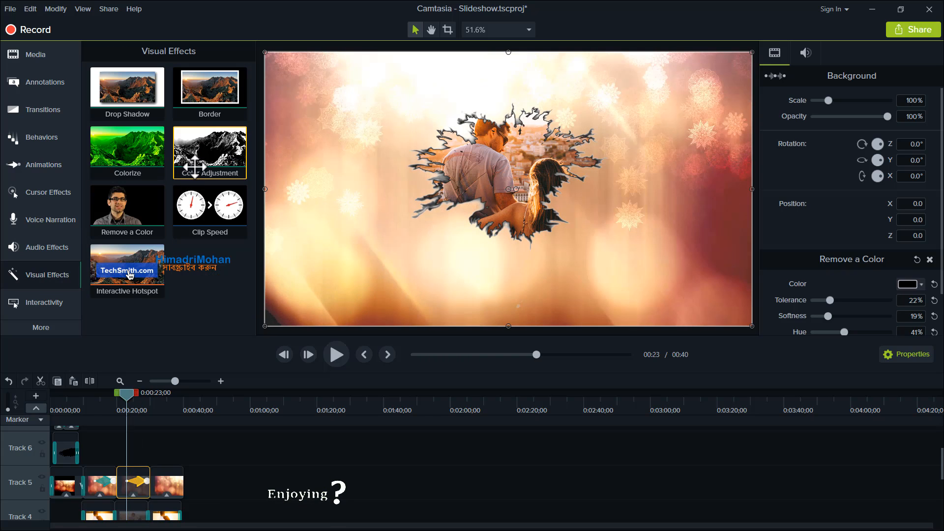
pyautogui.moveTo(124, 154); pyautogui.dragTo(133, 483)
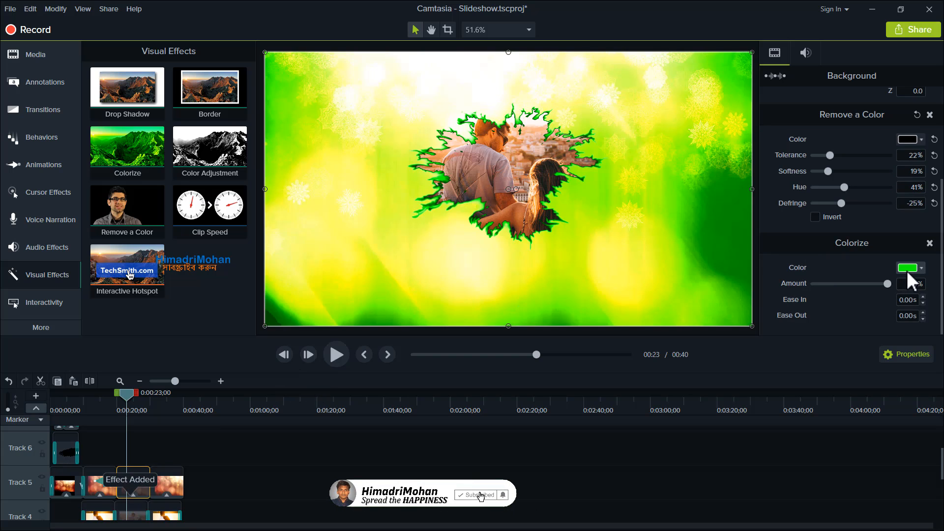
pyautogui.moveTo(886, 282); pyautogui.dragTo(825, 286)
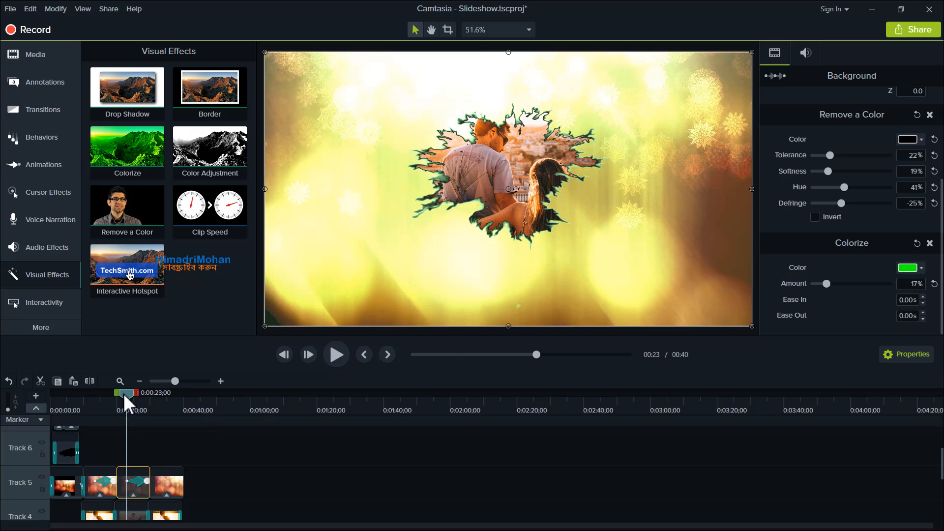
# - Set the second Background clip's Colorize amount to 0% at about 29 seconds and play the clip to check the color change
pyautogui.moveTo(124, 394); pyautogui.dragTo(144, 402)
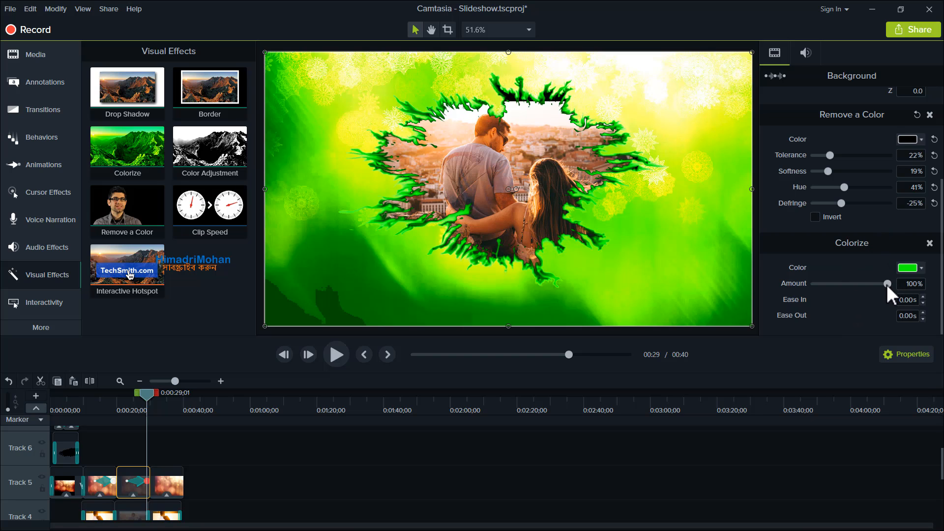
pyautogui.moveTo(886, 284); pyautogui.dragTo(783, 287)
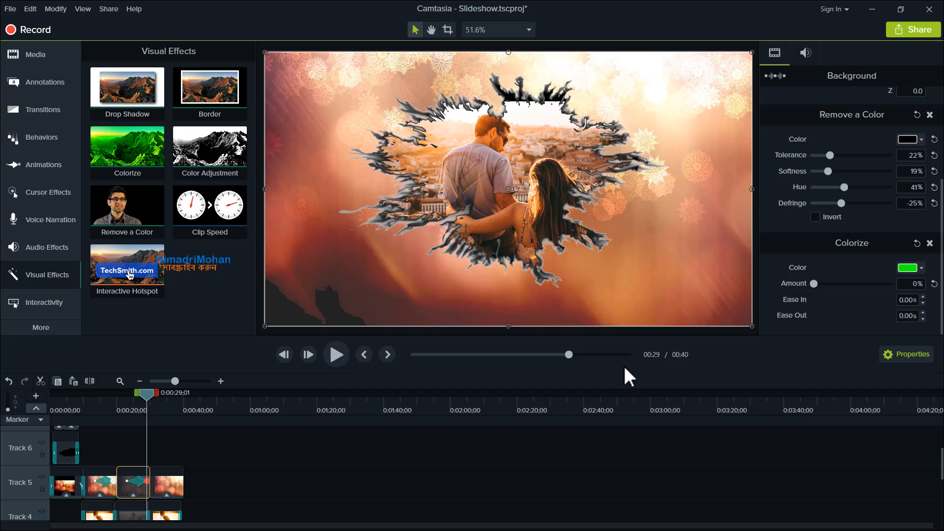
pyautogui.moveTo(146, 397); pyautogui.dragTo(115, 411)
pyautogui.press('m')
pyautogui.press('space')
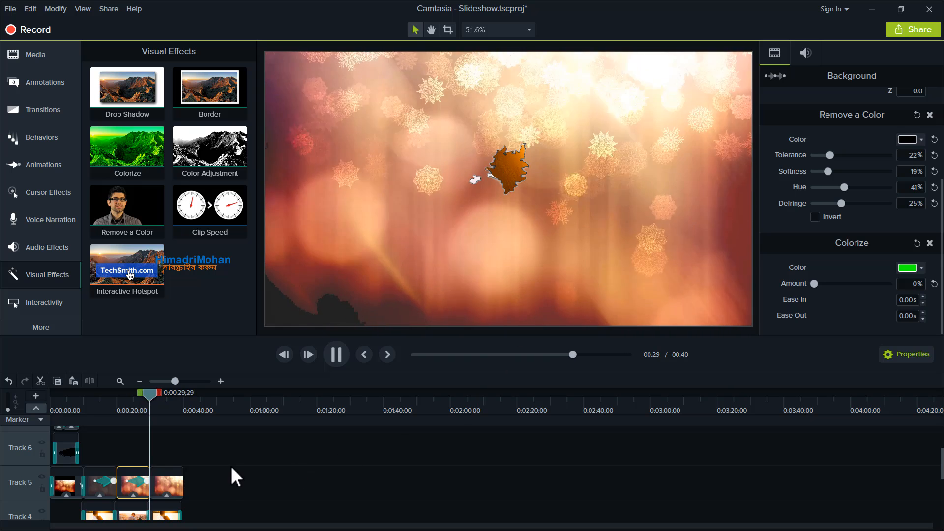
pyautogui.press('space')
# - With Track 5 temporarily hidden, enlarge the second photo to 36.6% scale and move it to X 0.0, Y 28.1
pyautogui.moveTo(155, 394); pyautogui.dragTo(144, 399)
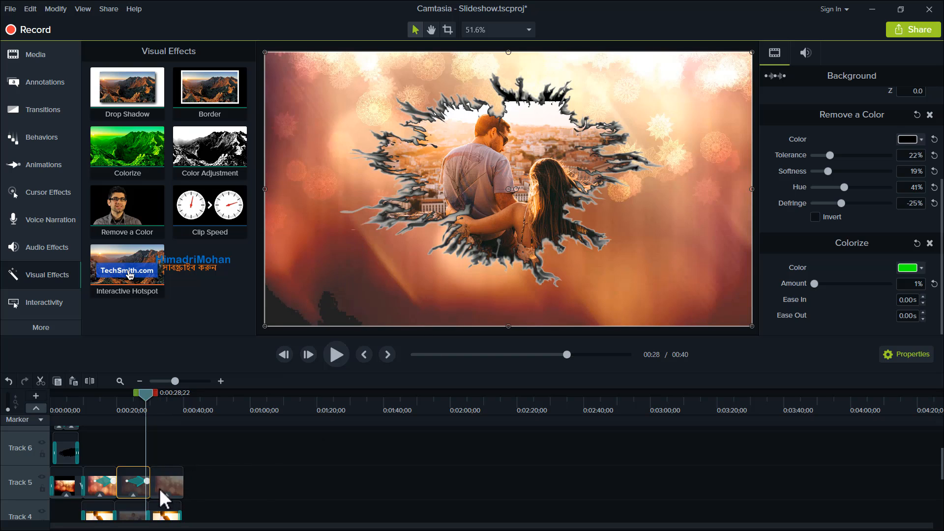
pyautogui.click(249, 483)
pyautogui.click(42, 475)
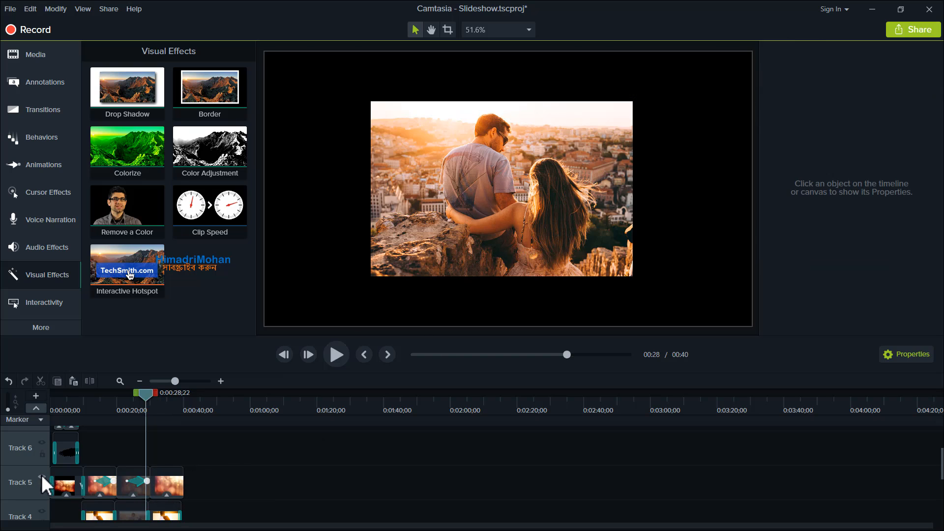
pyautogui.click(535, 164)
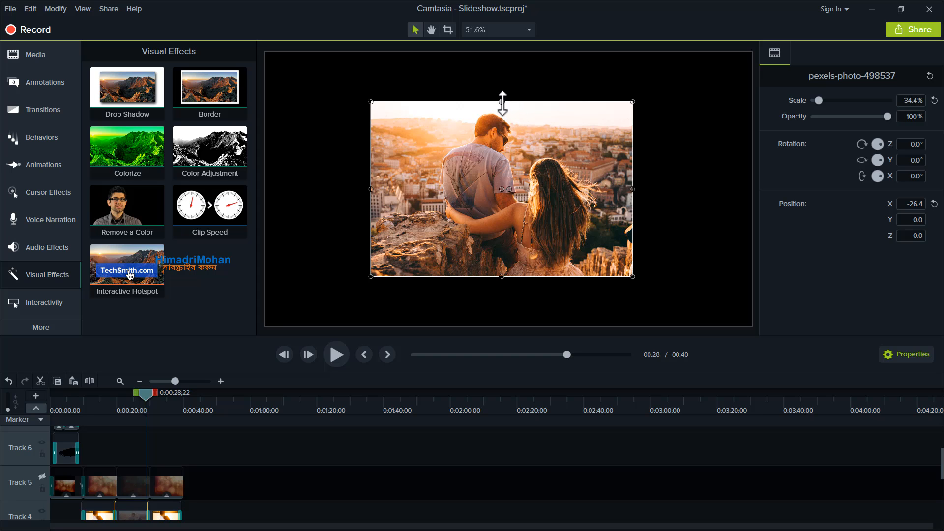
pyautogui.moveTo(502, 102); pyautogui.dragTo(501, 96)
pyautogui.moveTo(499, 130); pyautogui.dragTo(509, 130)
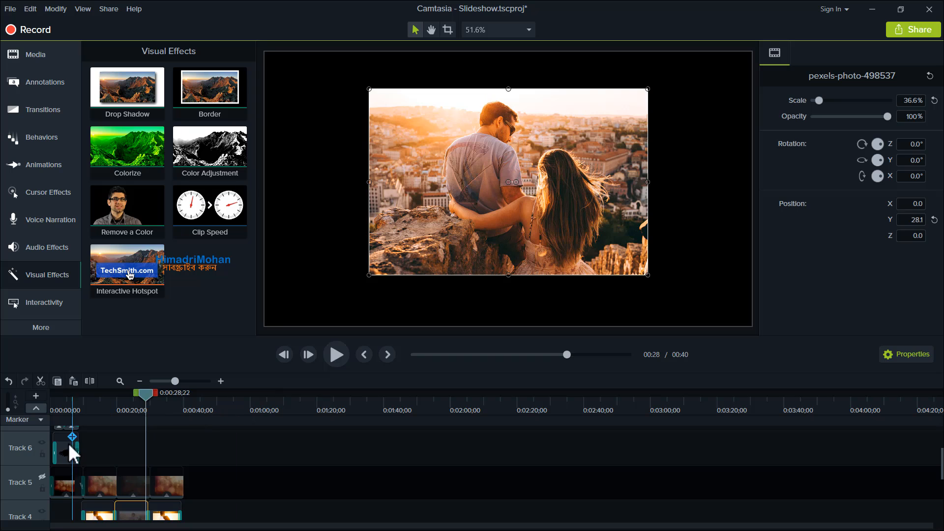
pyautogui.click(41, 473)
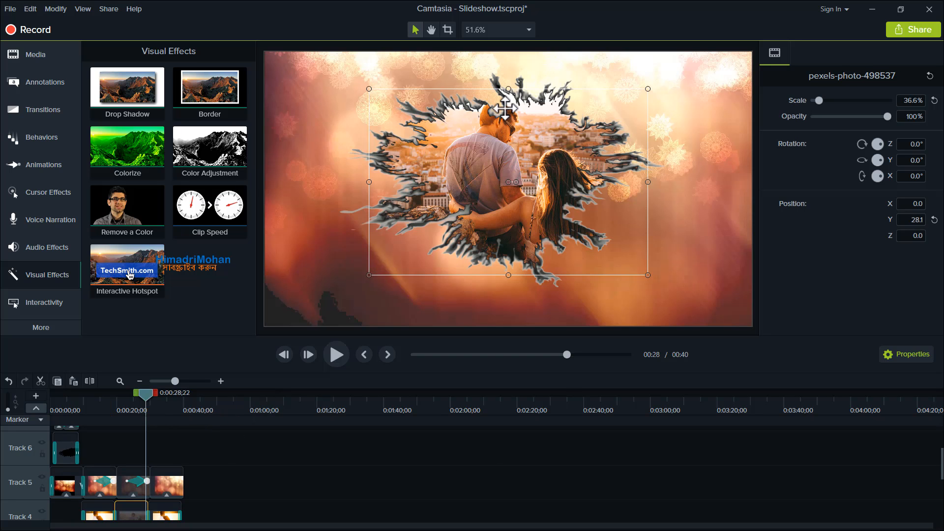
# - Play the slideshow from about 28 seconds through the last photo to its end at about 40 seconds
pyautogui.press('space')
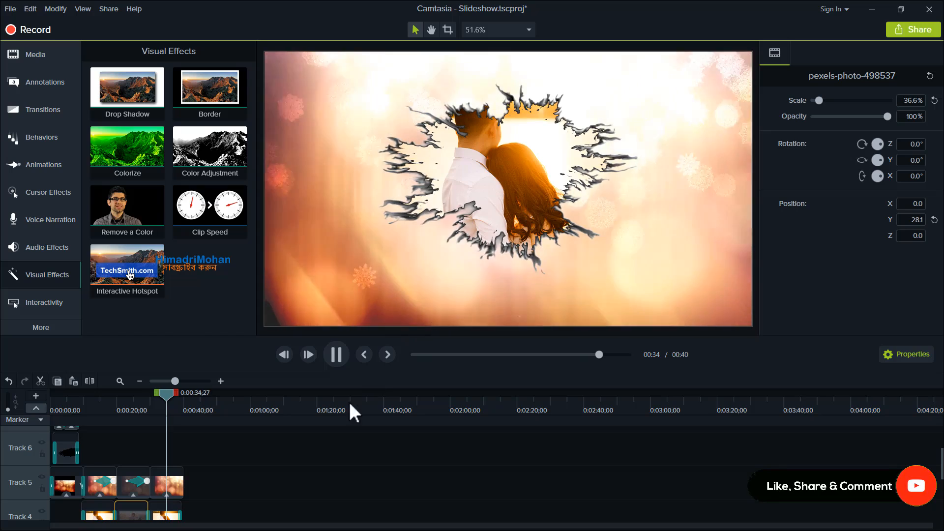
pyautogui.scroll(-2, 235, 483)
pyautogui.click(231, 466)
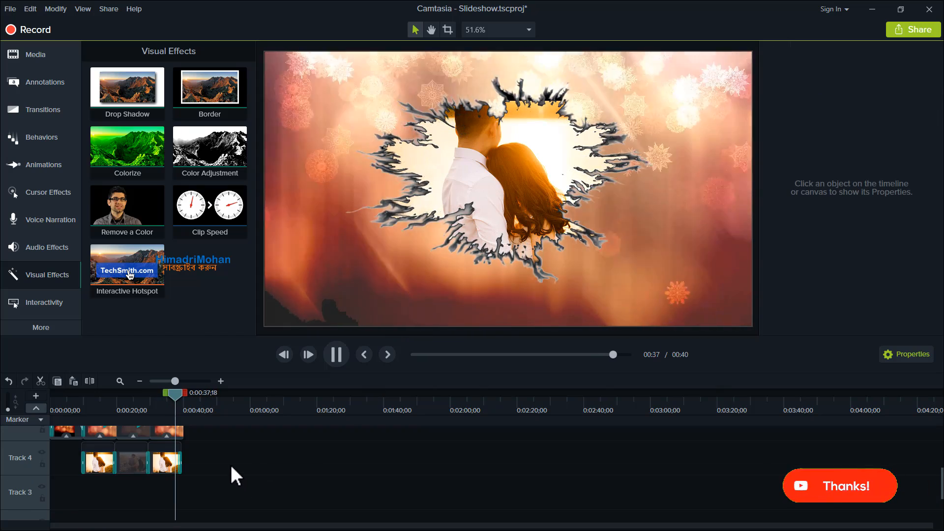
pyautogui.scroll(2, 228, 462)
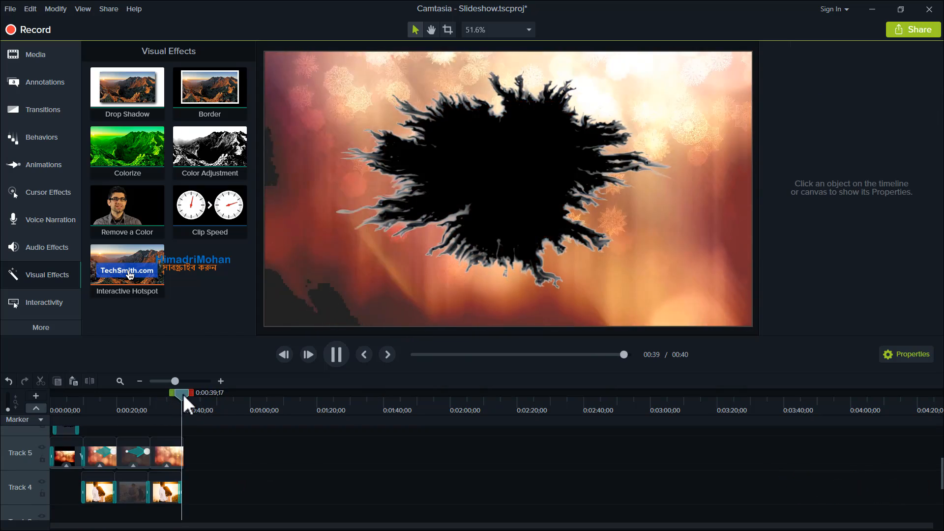
pyautogui.click(176, 396)
pyautogui.moveTo(176, 396); pyautogui.dragTo(184, 400)
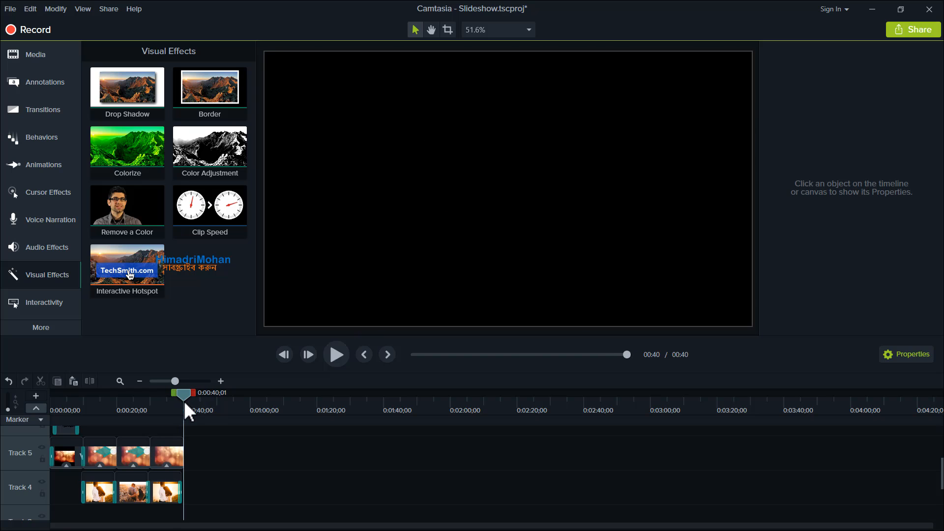
# - Reduce the Remove a Color tolerance of the last Background clip on Track 5 to 15% and check the clip's closing part
pyautogui.click(193, 380)
pyautogui.moveTo(812, 502); pyautogui.dragTo(881, 496)
pyautogui.click(896, 473)
pyautogui.moveTo(883, 395); pyautogui.dragTo(869, 396)
pyautogui.scroll(1, 889, 465)
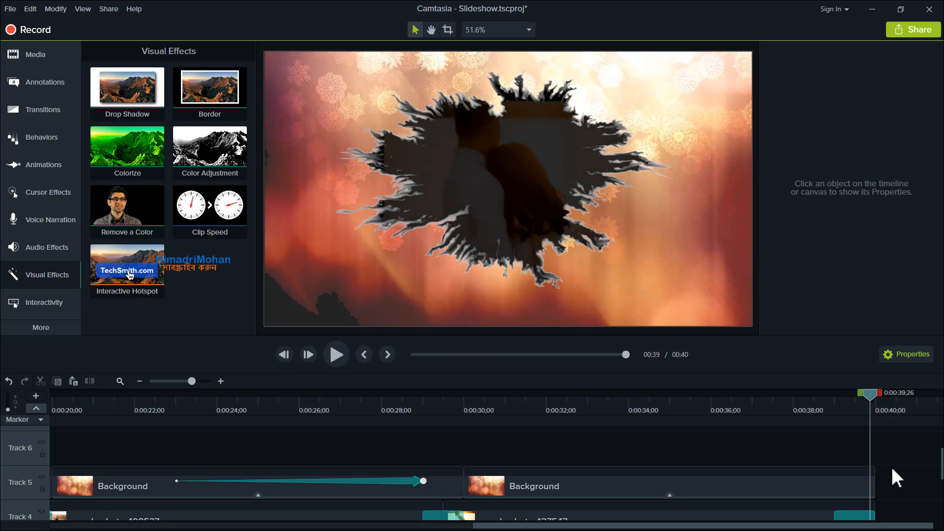
pyautogui.click(765, 479)
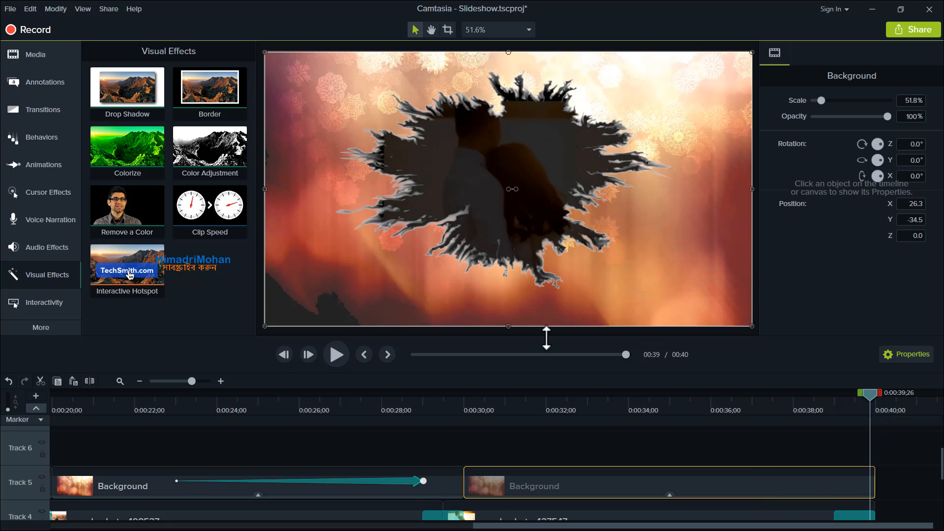
pyautogui.scroll(-1, 905, 301)
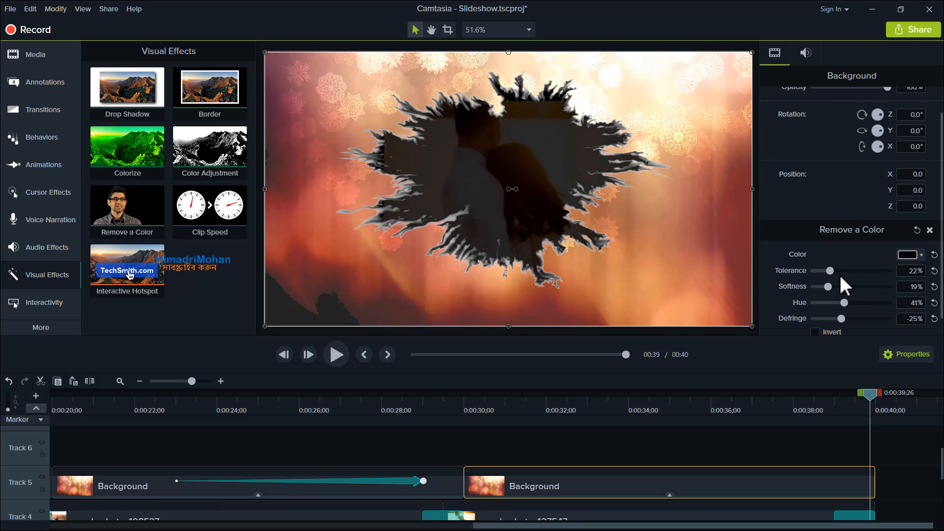
pyautogui.moveTo(831, 270)
pyautogui.mouseDown()
pyautogui.moveTo(843, 271)
pyautogui.moveTo(822, 275)
pyautogui.mouseUp()
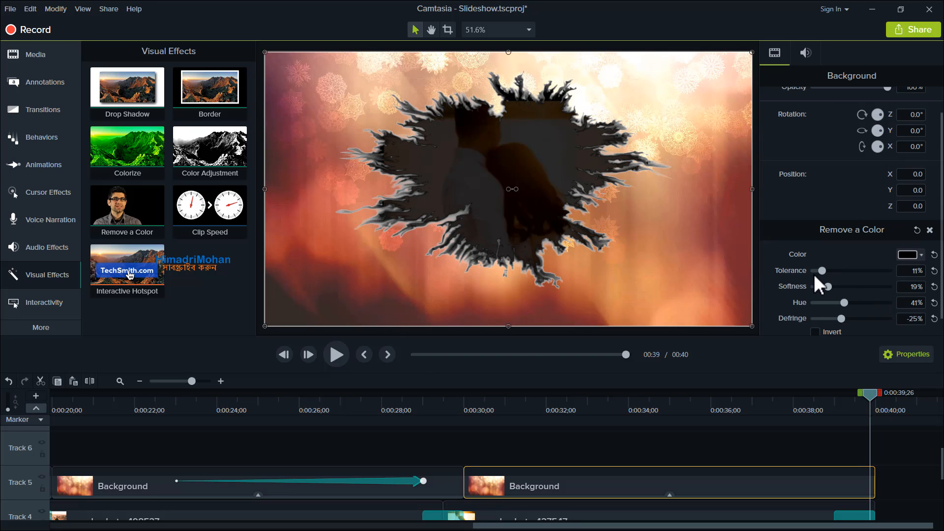
pyautogui.moveTo(822, 270)
pyautogui.mouseDown()
pyautogui.moveTo(833, 270)
pyautogui.moveTo(825, 273)
pyautogui.mouseUp()
pyautogui.press('space')
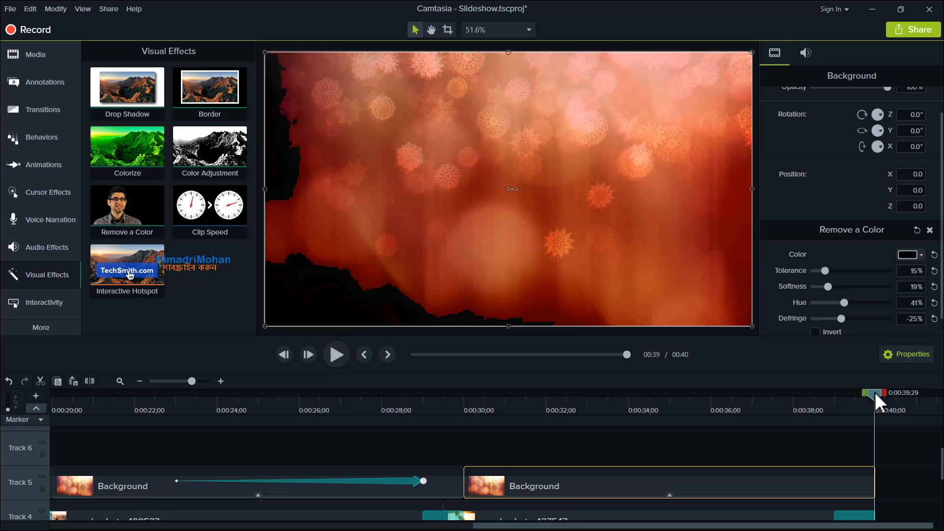
pyautogui.moveTo(874, 392); pyautogui.dragTo(703, 418)
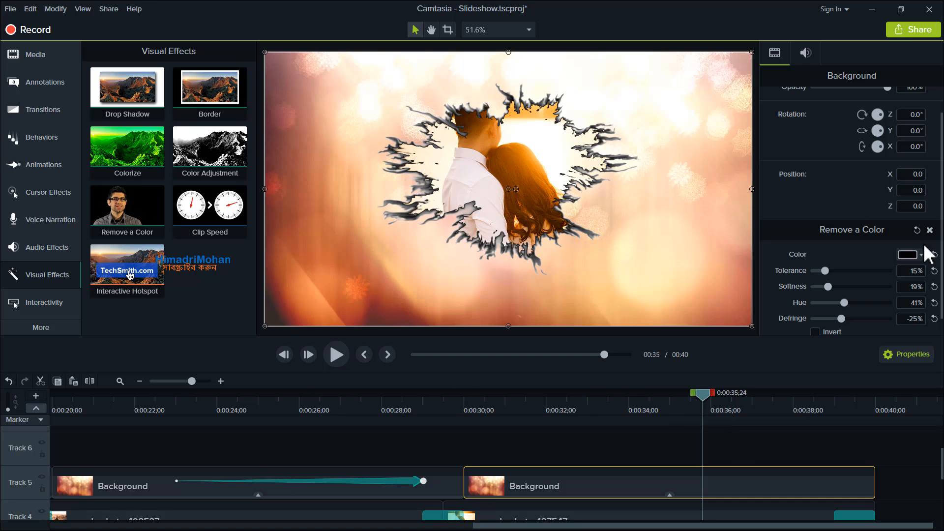
# - Play the slideshow from the beginning to about 12 seconds
pyautogui.moveTo(179, 383); pyautogui.dragTo(172, 381)
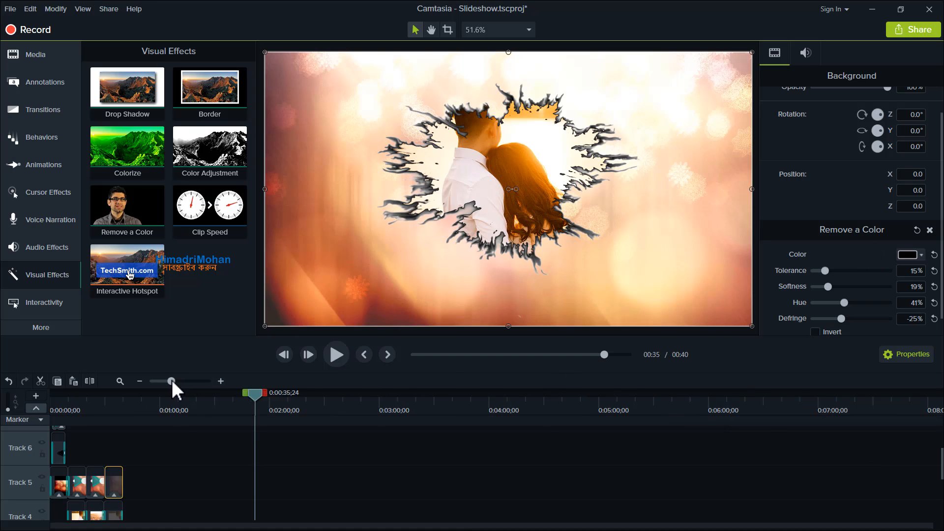
pyautogui.click(170, 438)
pyautogui.scroll(1, 166, 459)
pyautogui.scroll(1, 149, 433)
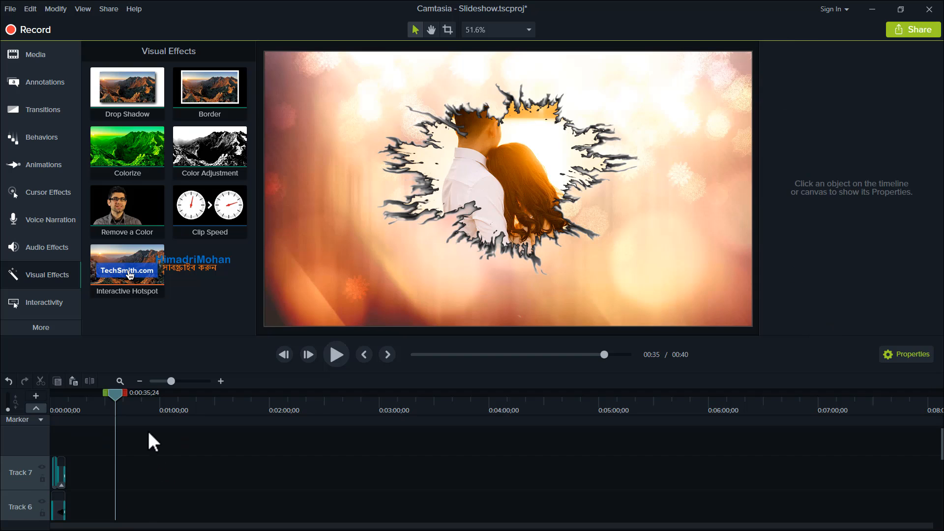
pyautogui.moveTo(115, 396); pyautogui.dragTo(25, 403)
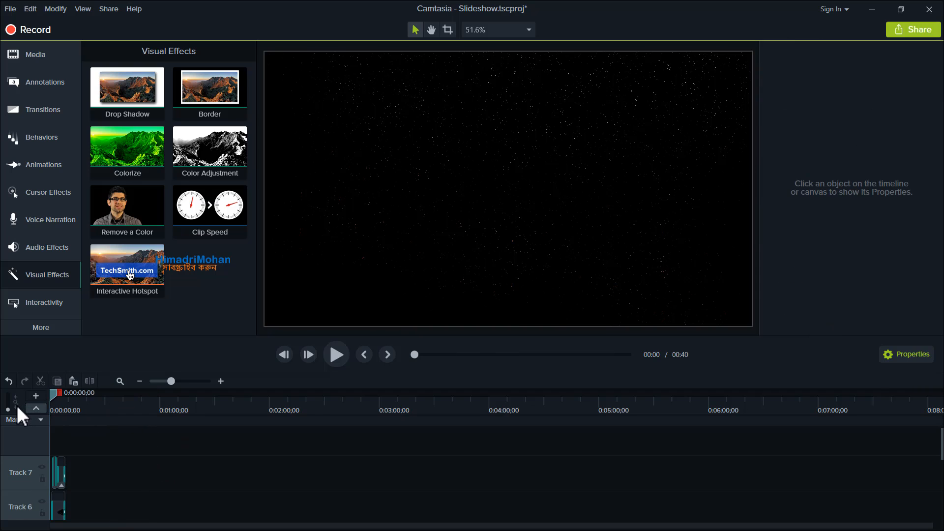
pyautogui.press('space')
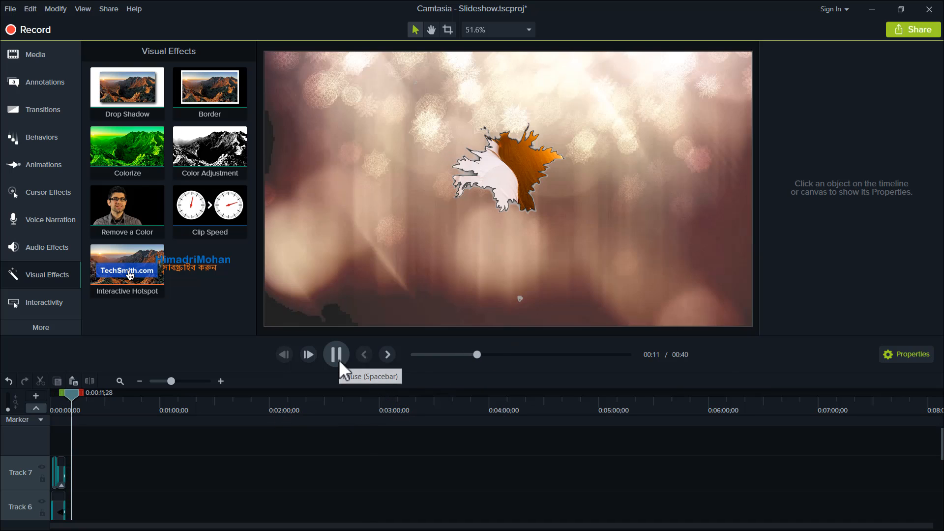
pyautogui.click(338, 359)
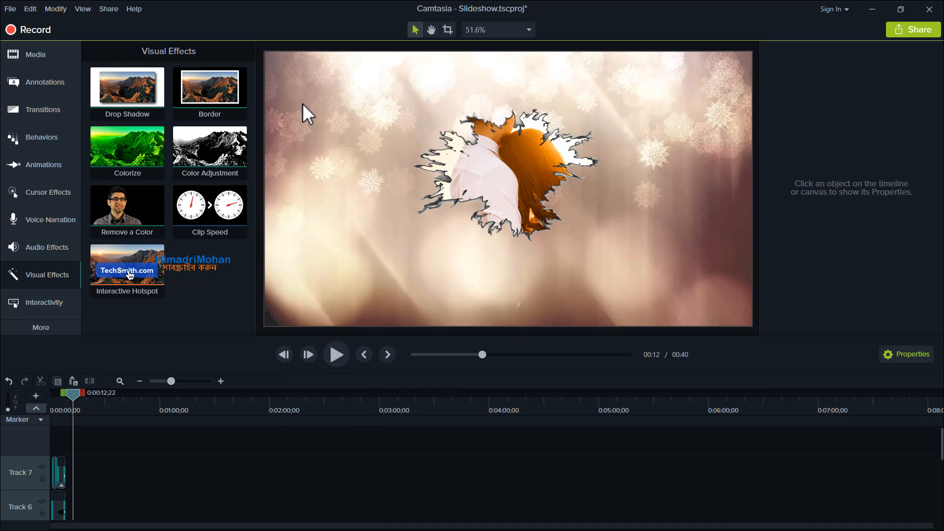
# - Add a plain text callout to Track 6 above the first Background clip, spanning from about 10 to 20 seconds
pyautogui.scroll(-1, 108, 486)
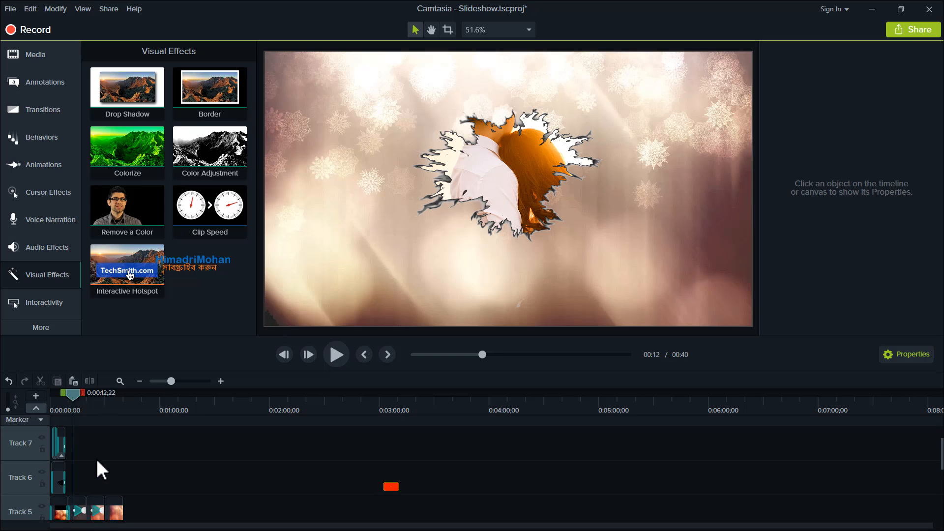
pyautogui.click(48, 84)
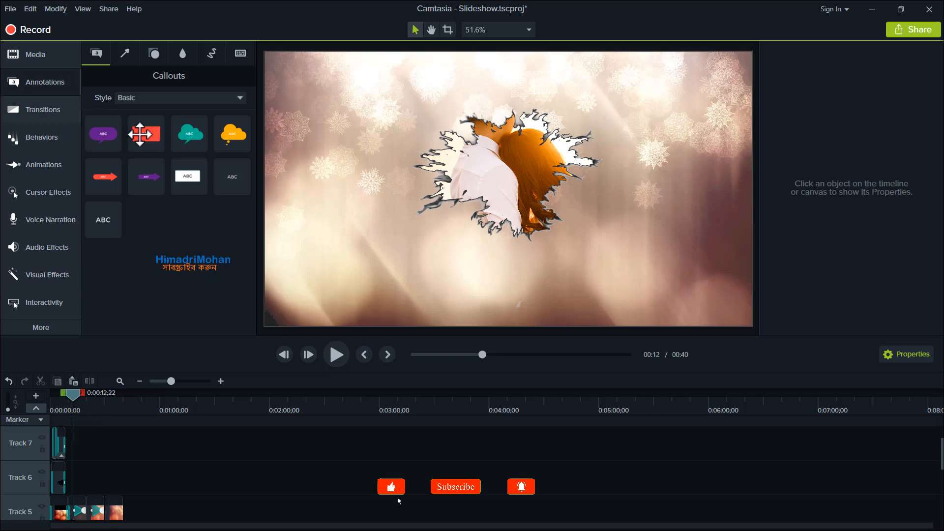
pyautogui.moveTo(140, 134); pyautogui.dragTo(79, 491)
pyautogui.click(179, 381)
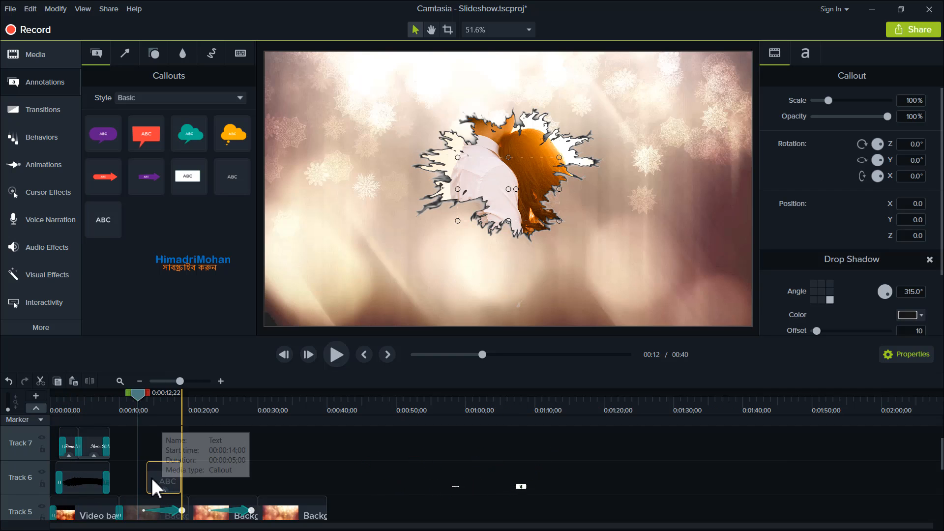
pyautogui.moveTo(152, 477); pyautogui.dragTo(123, 480)
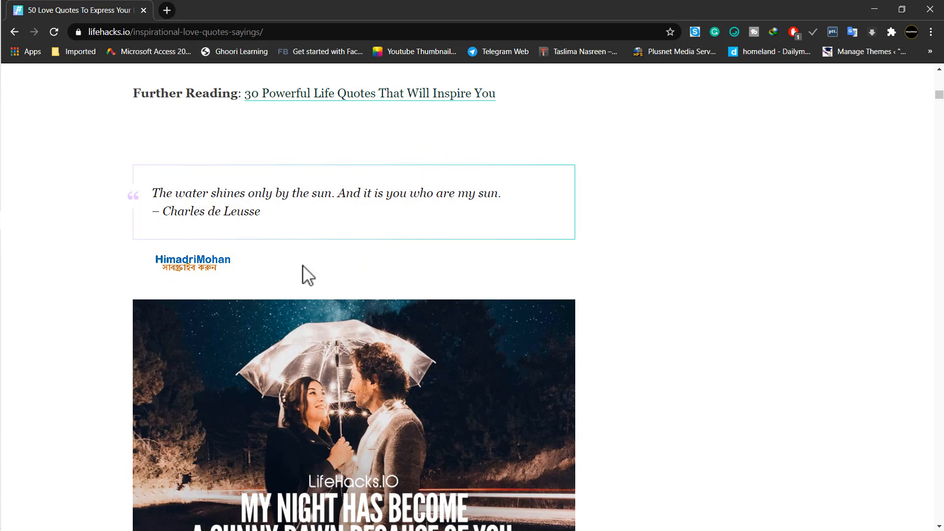
# - Replace the callout text with the attributed quote from Chrome: "The water shines only by the sun. And it is you who are my sun."
pyautogui.moveTo(281, 208); pyautogui.dragTo(154, 195)
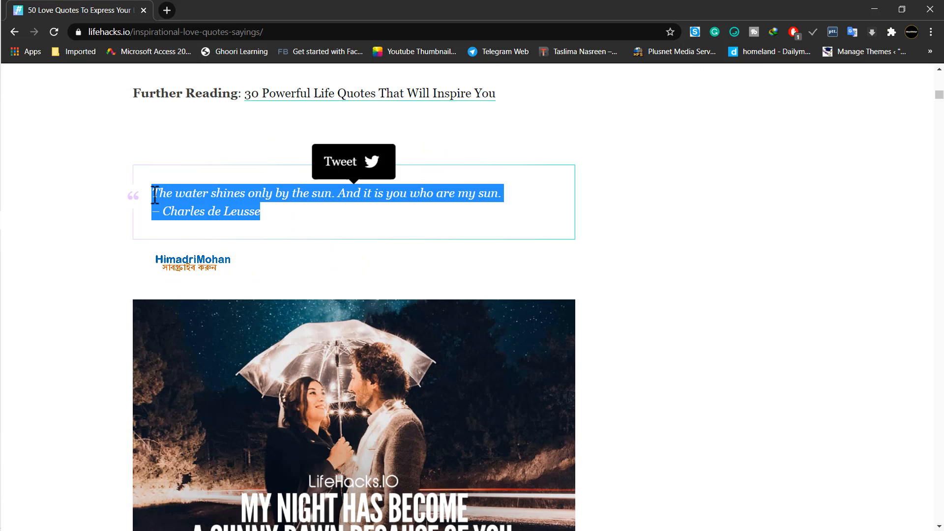
pyautogui.moveTo(3, 231)
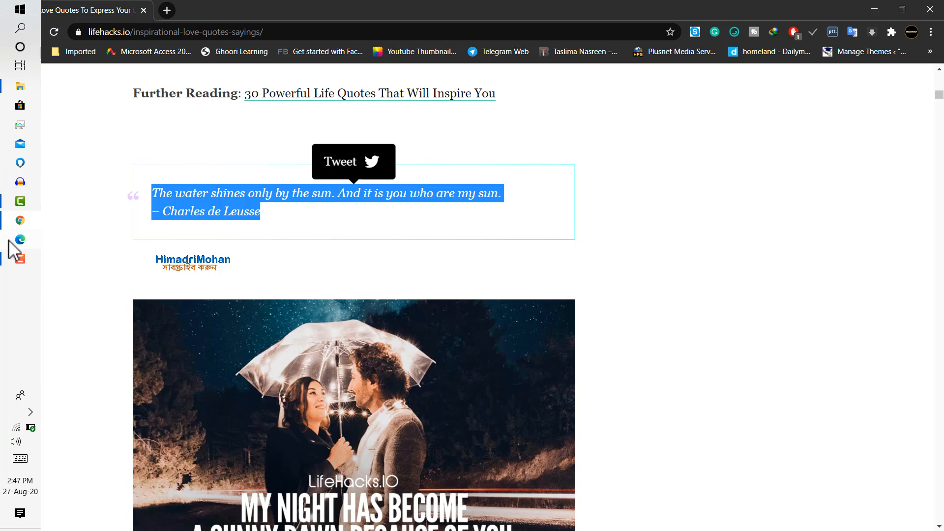
pyautogui.click(20, 203)
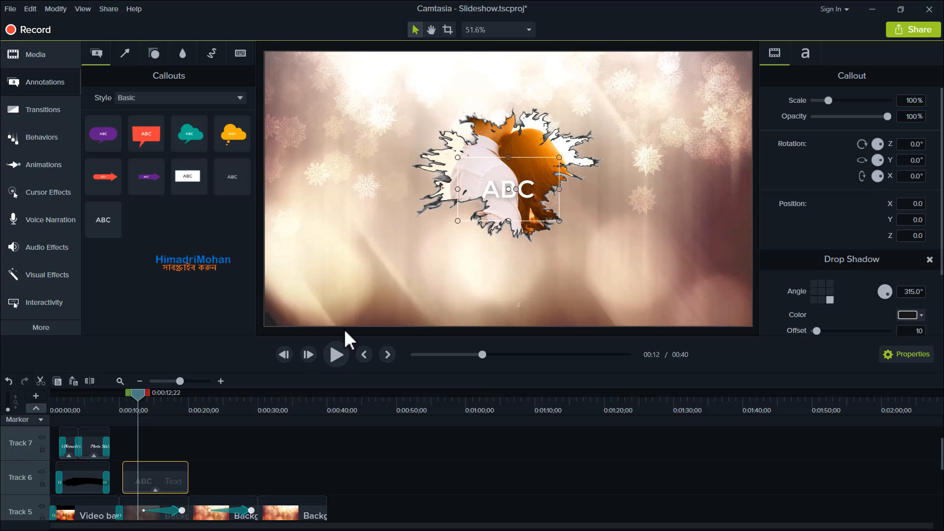
pyautogui.doubleClick(490, 195)
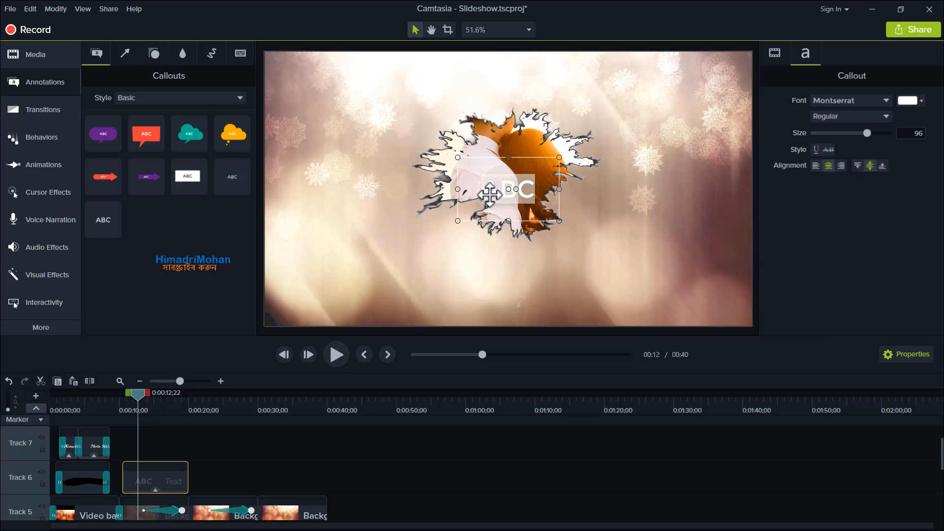
pyautogui.write('The water shines only by the sun. And it is you who are my sun. - Charles de Leusse')
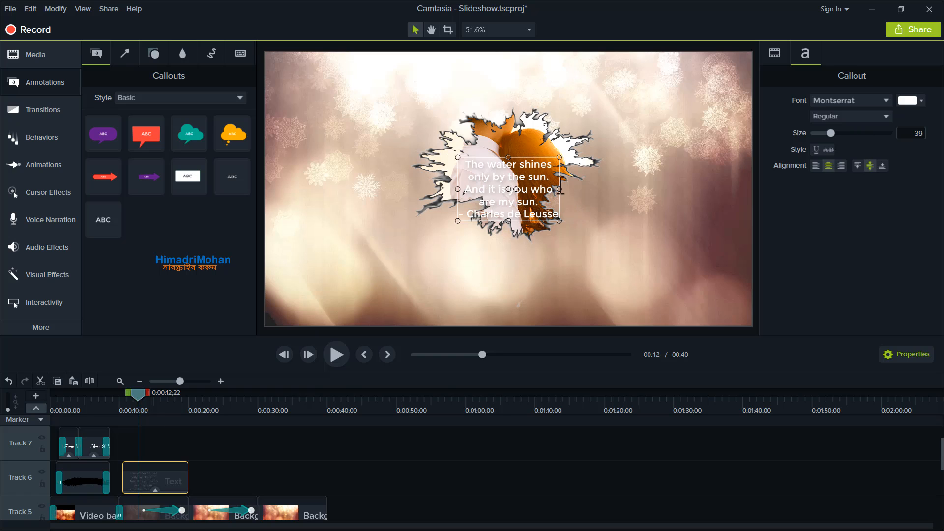
# - Widen the quote callout across the torn hole and apply the ScriptS font to its text
pyautogui.moveTo(560, 191); pyautogui.dragTo(713, 190)
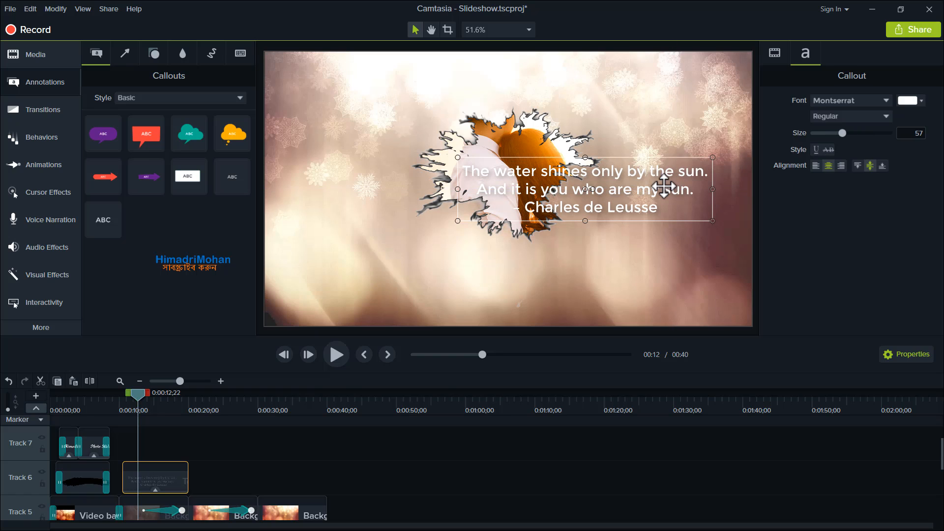
pyautogui.hotkey('ctrl', 'a')
pyautogui.click(865, 102)
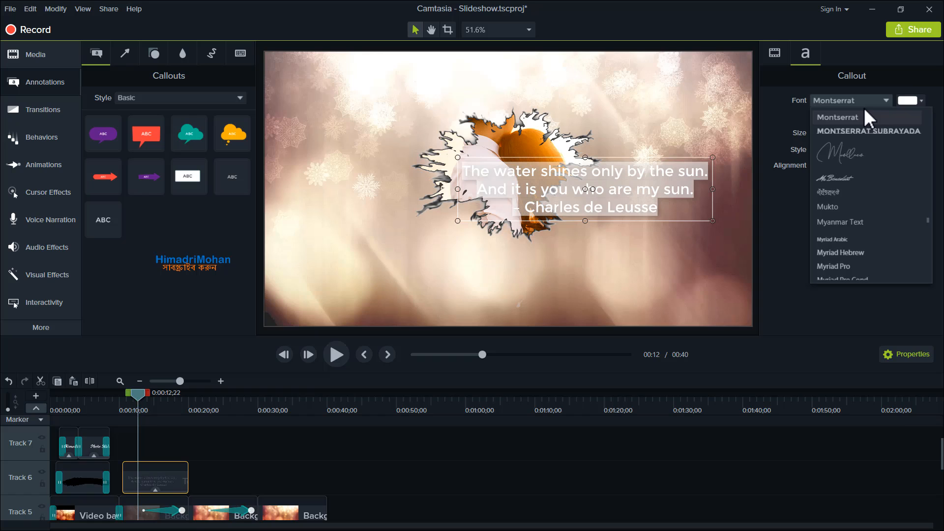
pyautogui.scroll(-15, 869, 157)
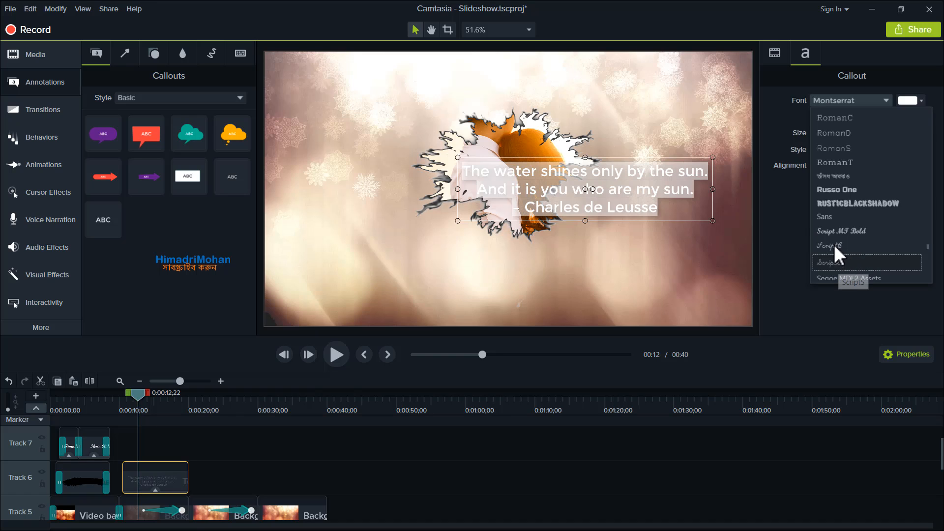
pyautogui.click(839, 230)
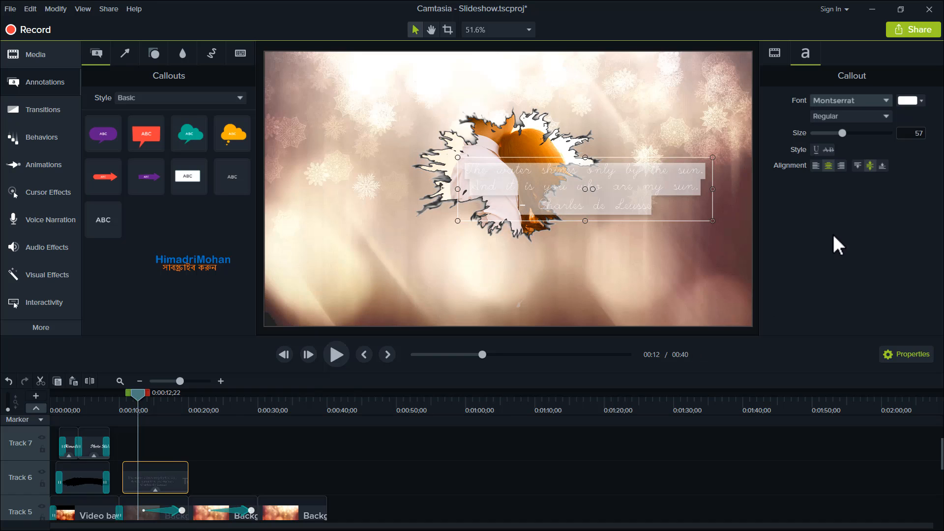
# - Try the ScriptC font on the whole quote text
pyautogui.click(690, 204)
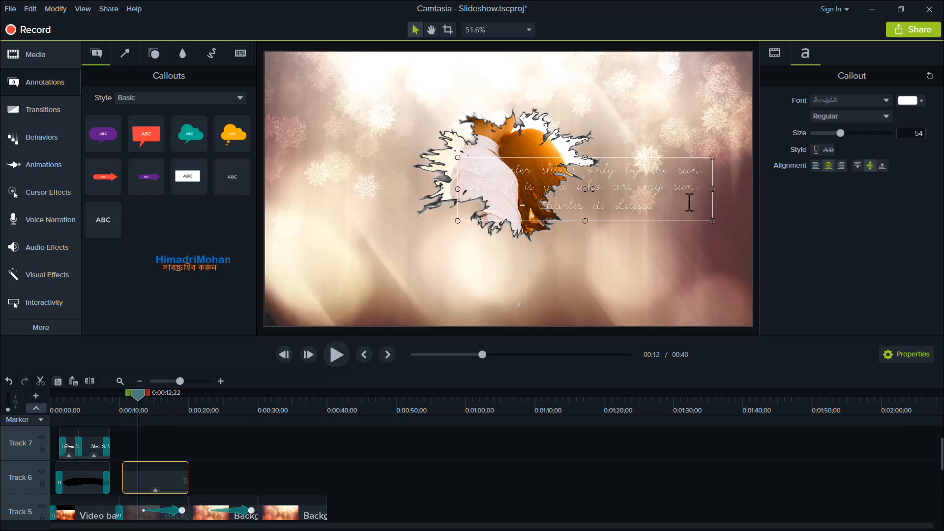
pyautogui.hotkey('ctrl', 'a')
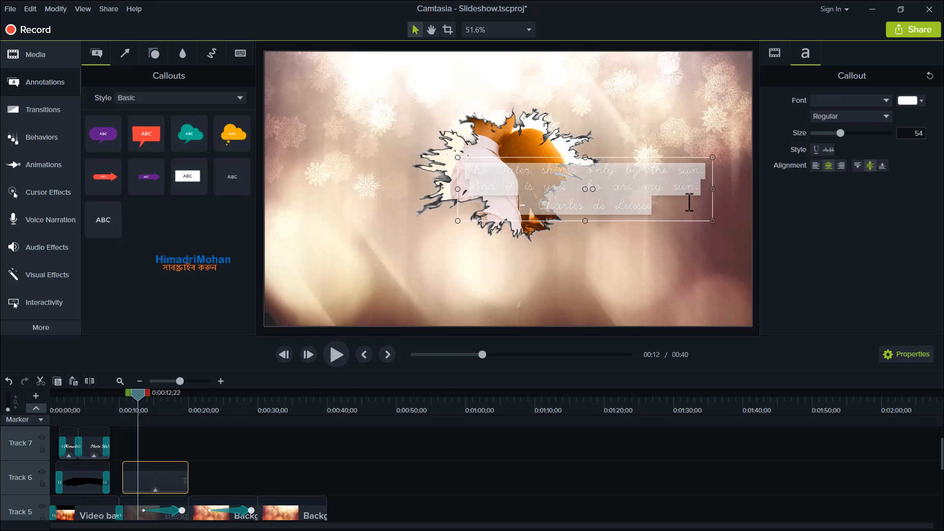
pyautogui.click(842, 101)
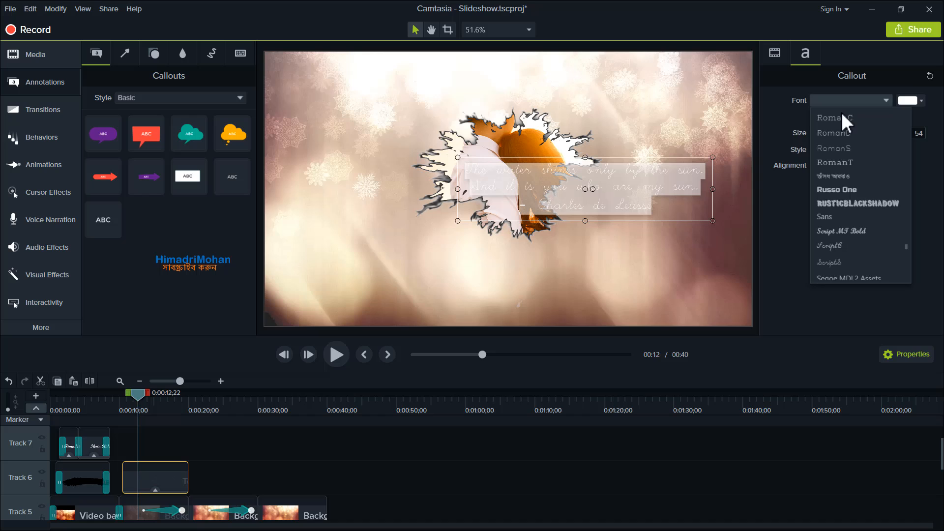
pyautogui.click(839, 243)
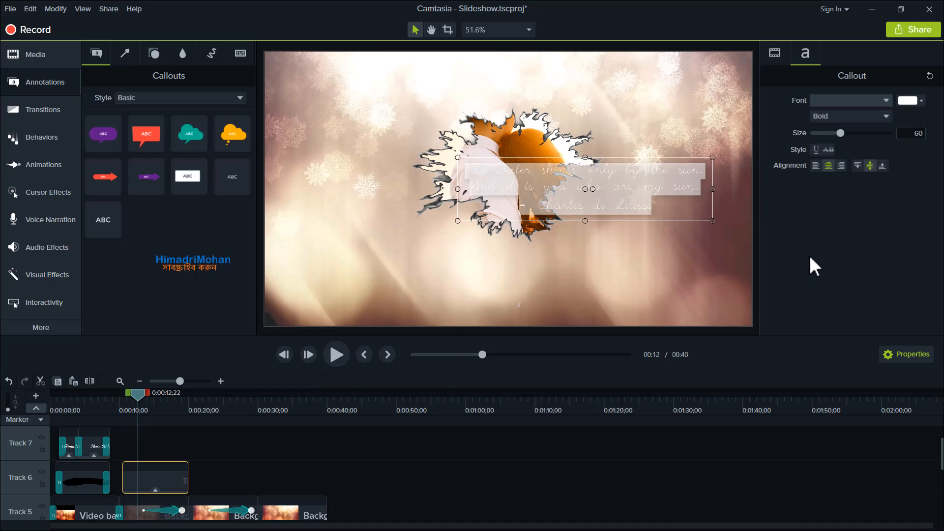
pyautogui.click(828, 99)
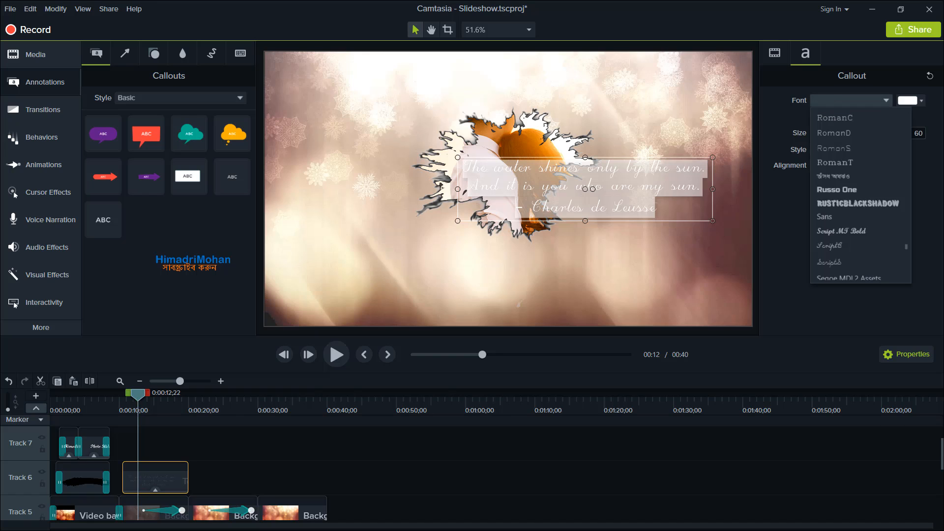
pyautogui.press('s')
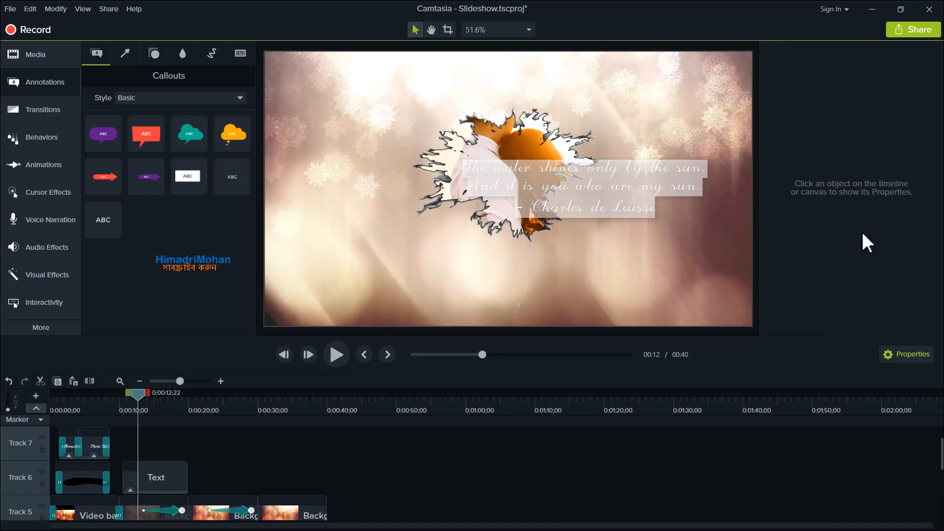
# - Apply the Script MT Bold font to the quote in the second text piece on Track 6
pyautogui.click(170, 476)
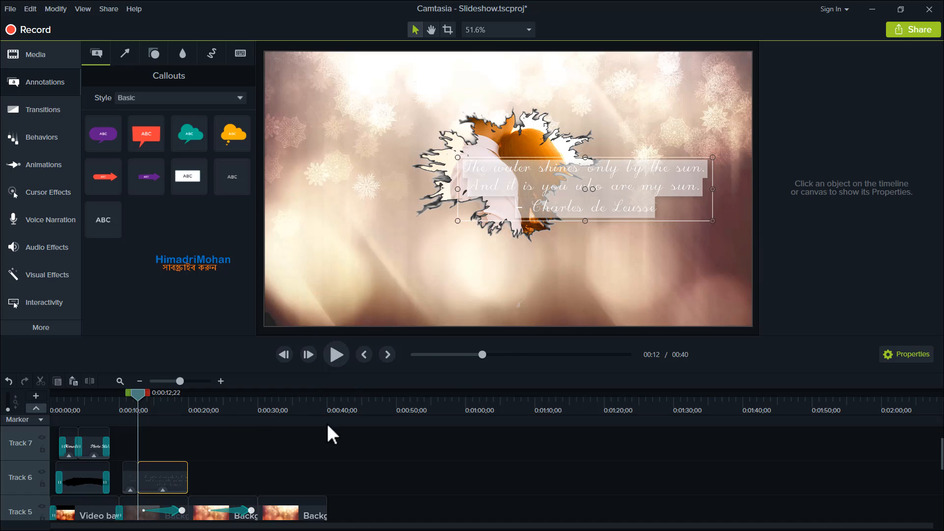
pyautogui.click(863, 101)
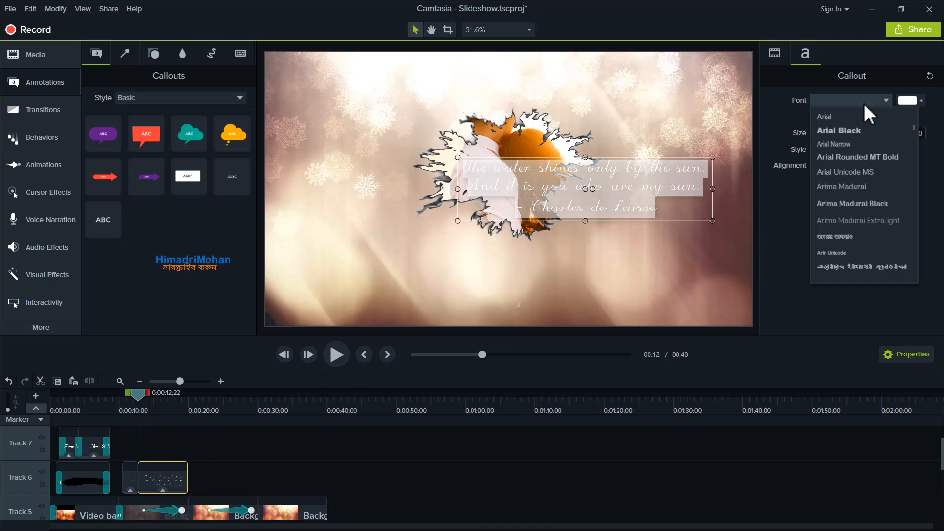
pyautogui.scroll(-3, 855, 212)
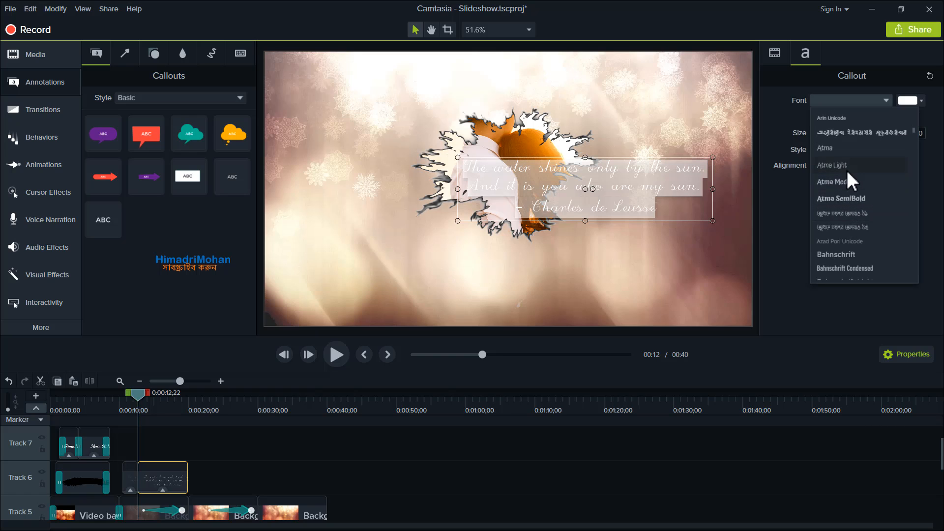
pyautogui.press('s')
pyautogui.click(843, 271)
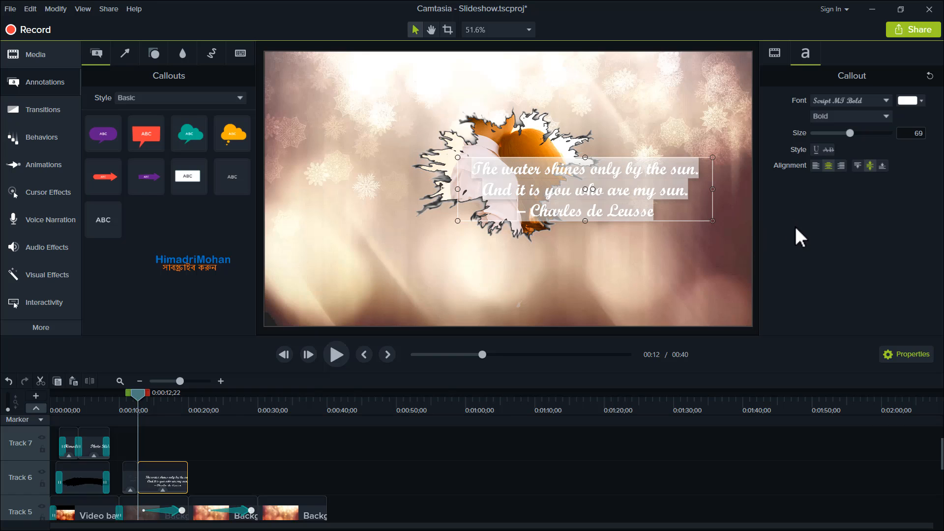
# - Set the quote's font style to Regular, then shrink its callout and move it to the canvas's upper-left area
pyautogui.click(851, 117)
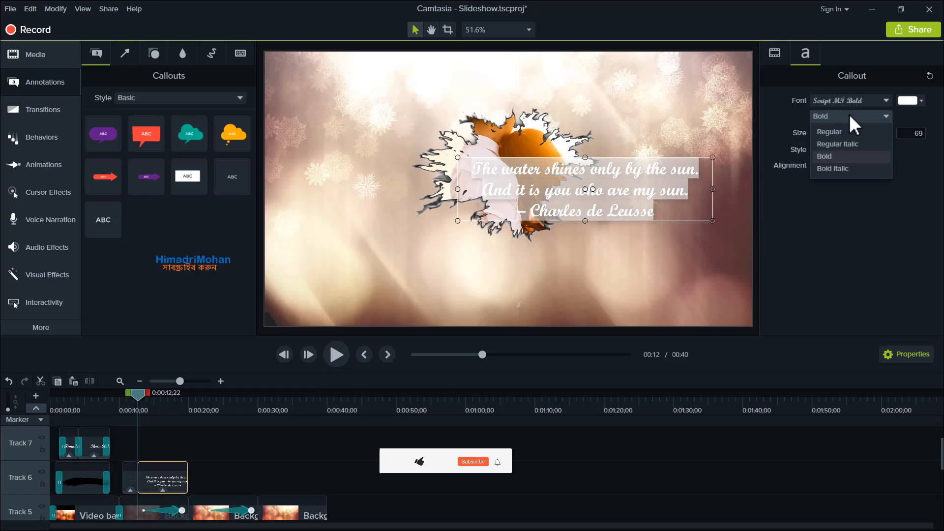
pyautogui.click(838, 132)
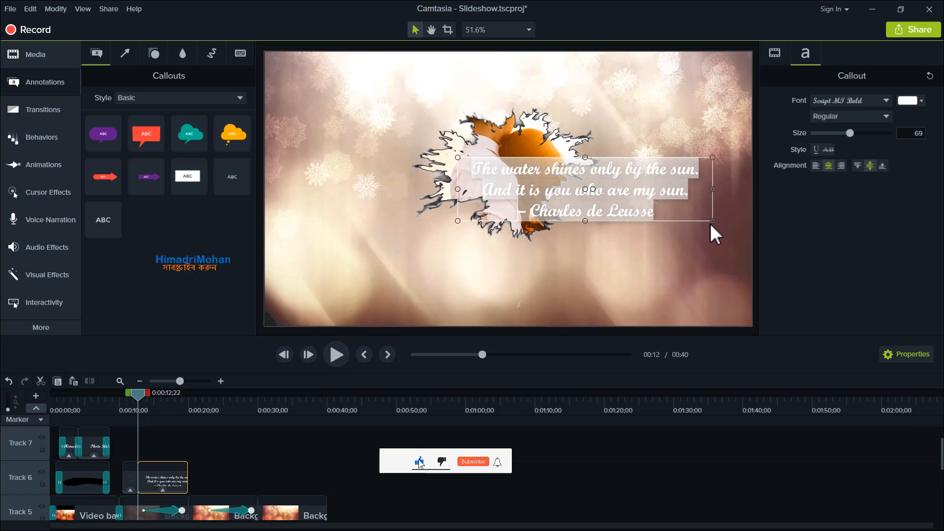
pyautogui.moveTo(711, 220); pyautogui.dragTo(656, 201)
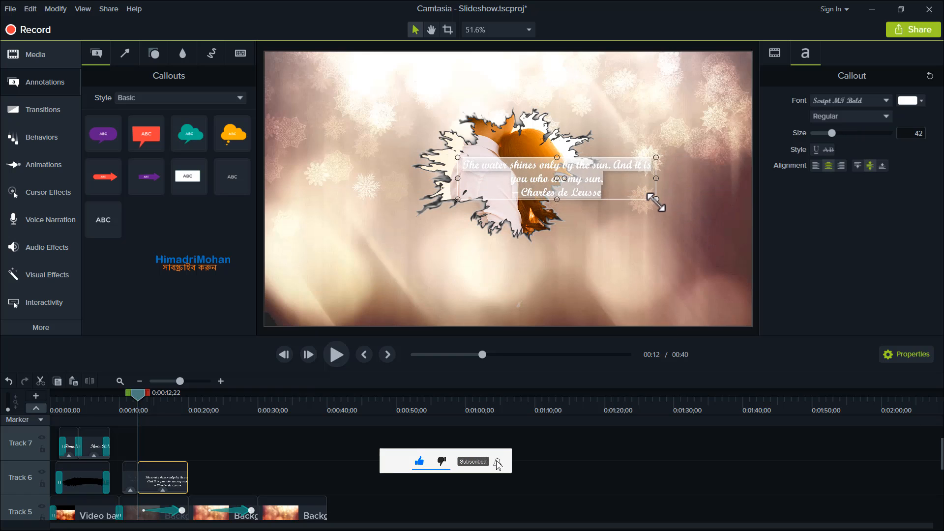
pyautogui.click(614, 170)
pyautogui.moveTo(613, 170); pyautogui.dragTo(436, 91)
pyautogui.click(622, 125)
pyautogui.click(436, 80)
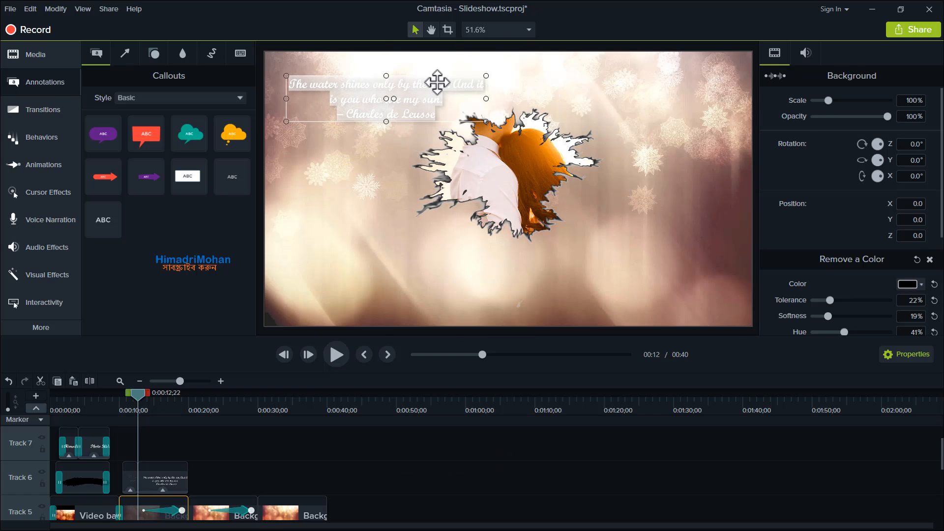
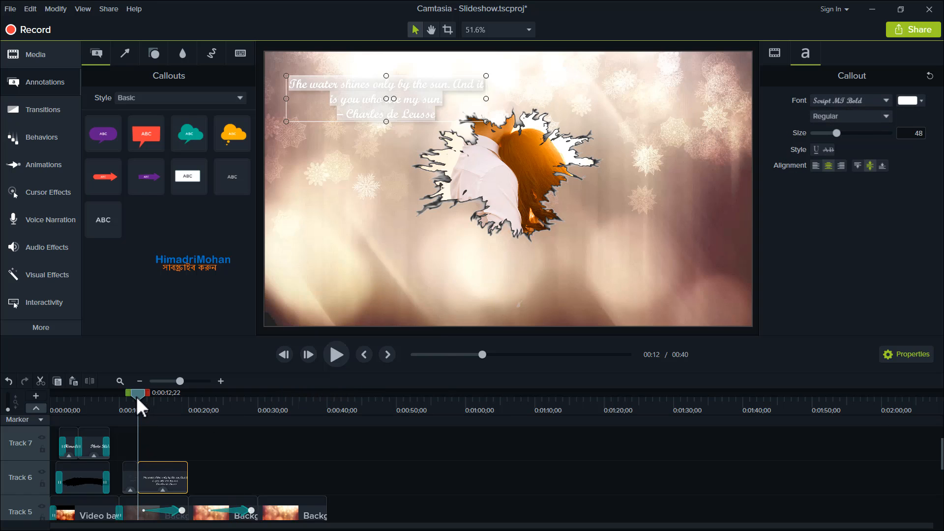
# - Check the quote at about 11 seconds and delete the second text piece from Track 6
pyautogui.moveTo(137, 396); pyautogui.dragTo(129, 400)
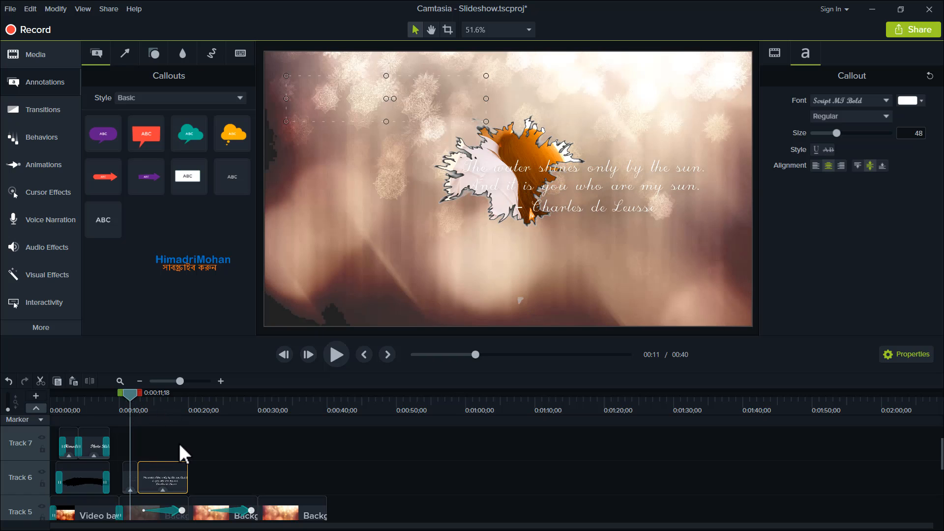
pyautogui.click(179, 443)
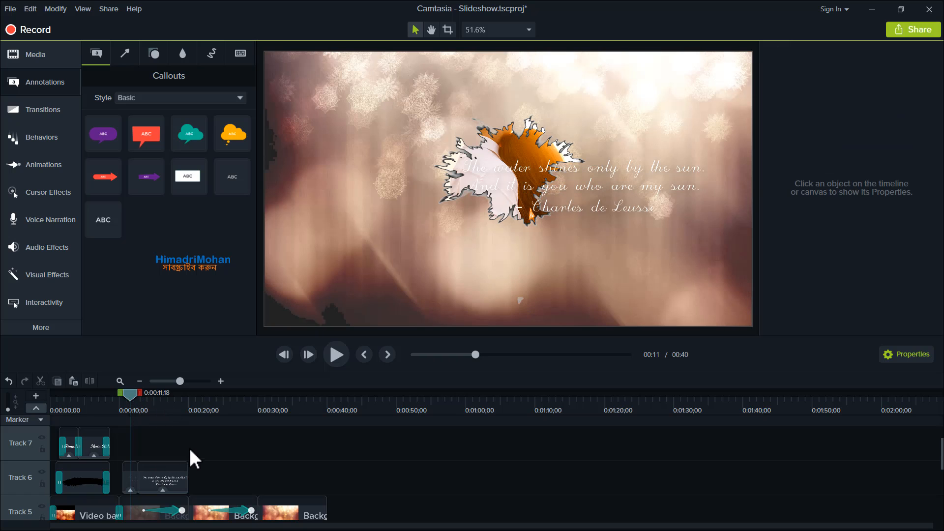
pyautogui.click(183, 475)
pyautogui.moveTo(185, 477); pyautogui.dragTo(131, 480)
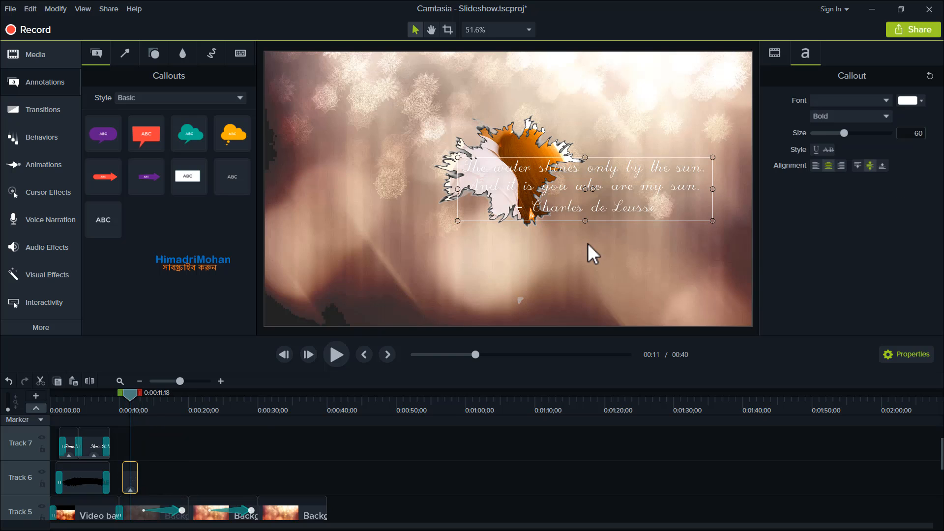
# - Copy the quote text from the remaining callout and delete all its leftover pieces from Track 6
pyautogui.doubleClick(644, 198)
pyautogui.hotkey('ctrl', 'c')
pyautogui.click(852, 100)
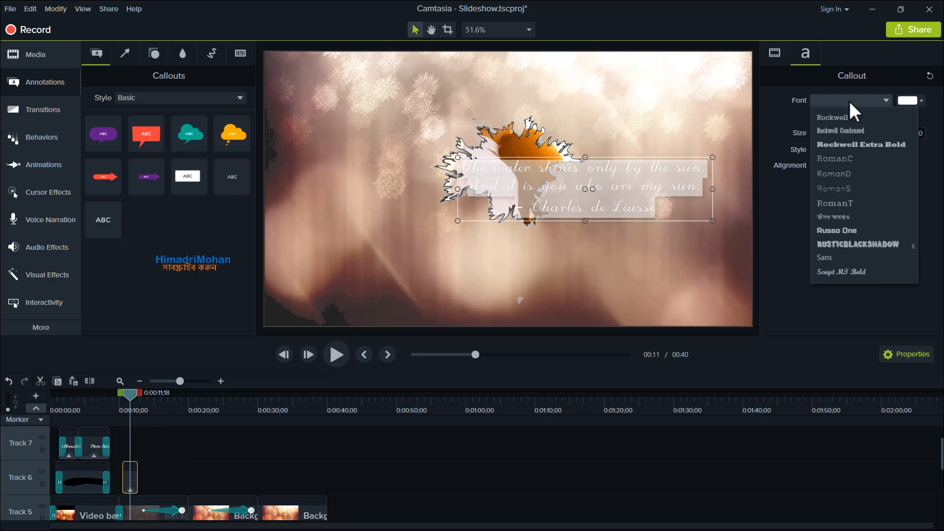
pyautogui.press('s')
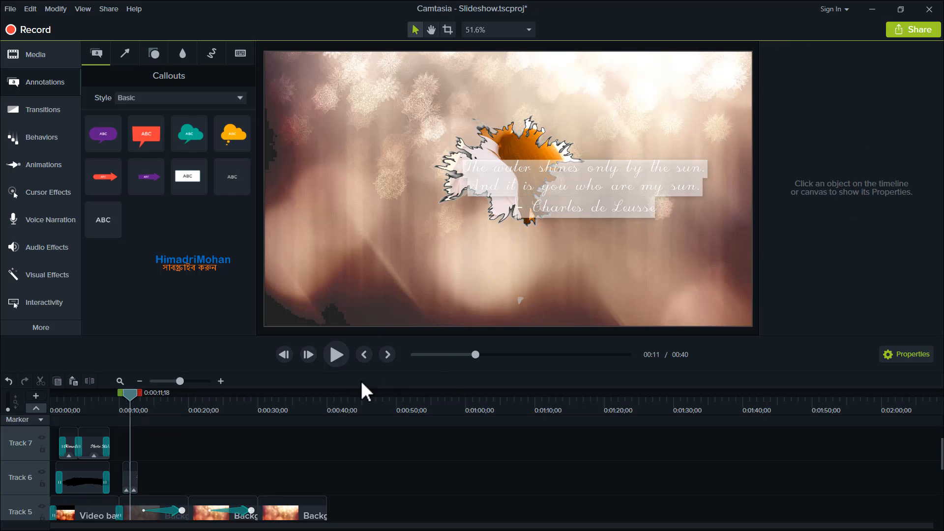
pyautogui.click(541, 303)
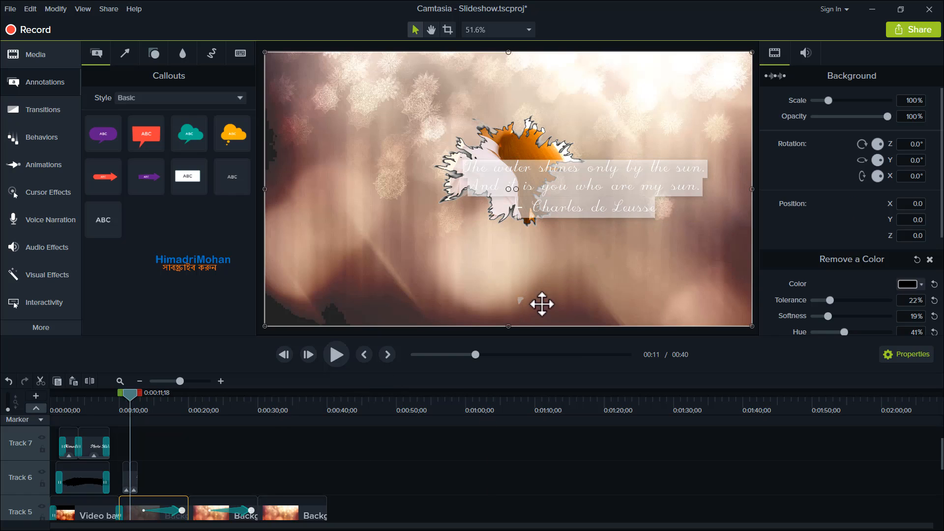
pyautogui.click(619, 203)
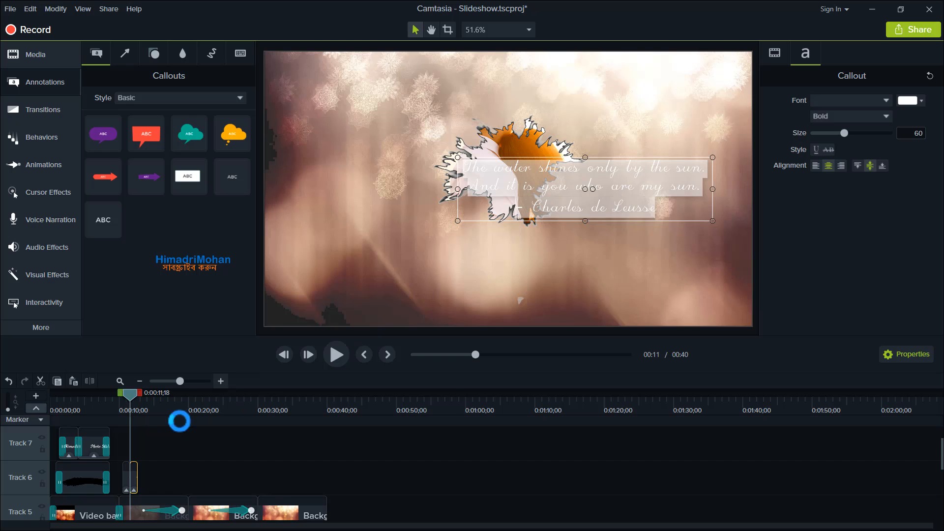
pyautogui.moveTo(153, 462); pyautogui.dragTo(123, 474)
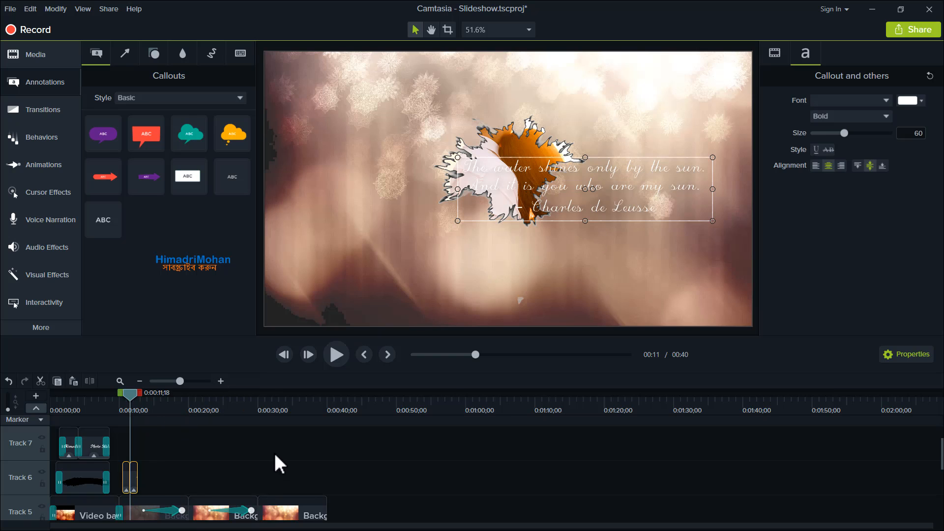
pyautogui.press('Delete')
# - Add a new plain text callout to Track 6 at about 11 seconds and replace its text with the copied quote
pyautogui.moveTo(106, 224); pyautogui.dragTo(143, 490)
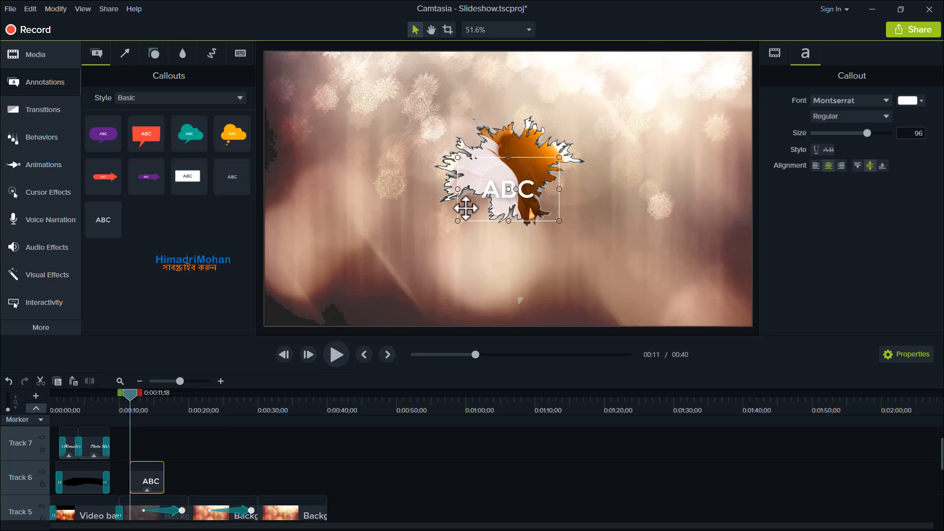
pyautogui.moveTo(451, 207); pyautogui.dragTo(297, 245)
pyautogui.doubleClick(342, 233)
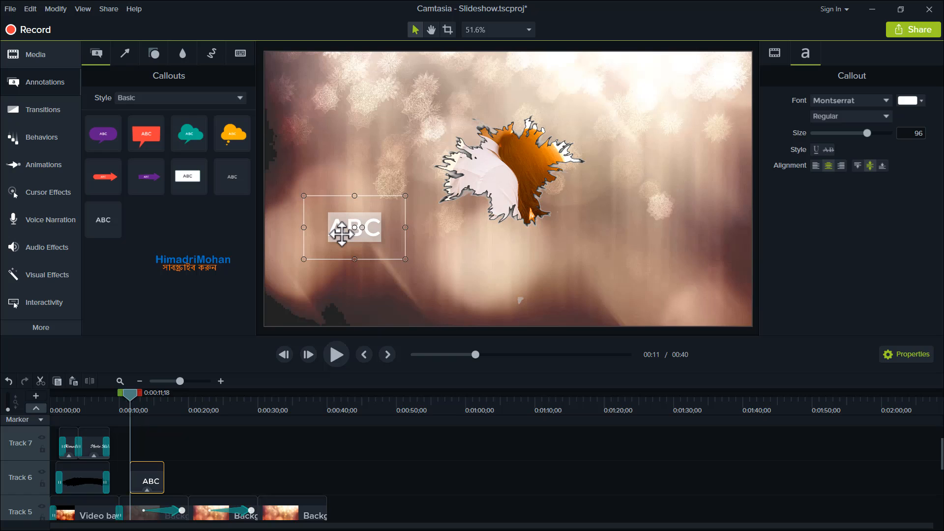
pyautogui.hotkey('ctrl', 'v')
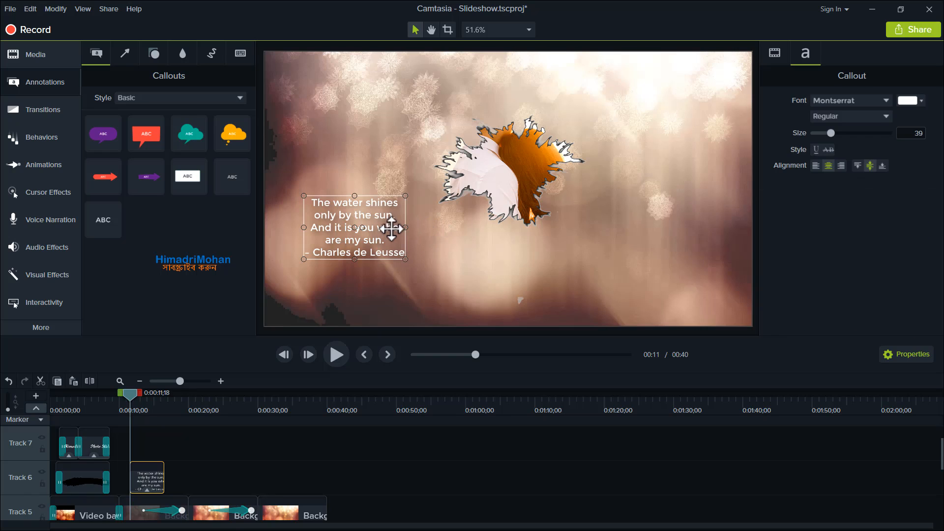
# - Set the new quote callout's font to Script MT Bold
pyautogui.click(827, 100)
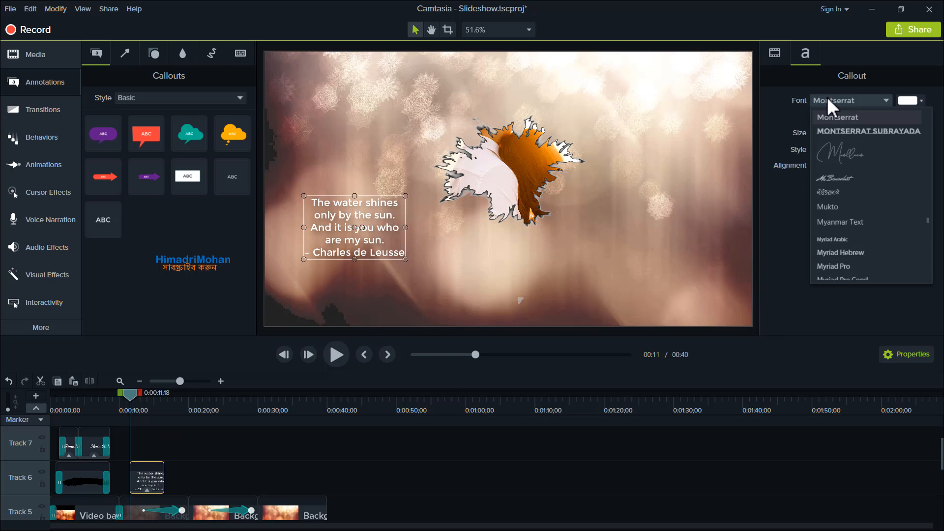
pyautogui.scroll(-10, 849, 167)
pyautogui.click(835, 255)
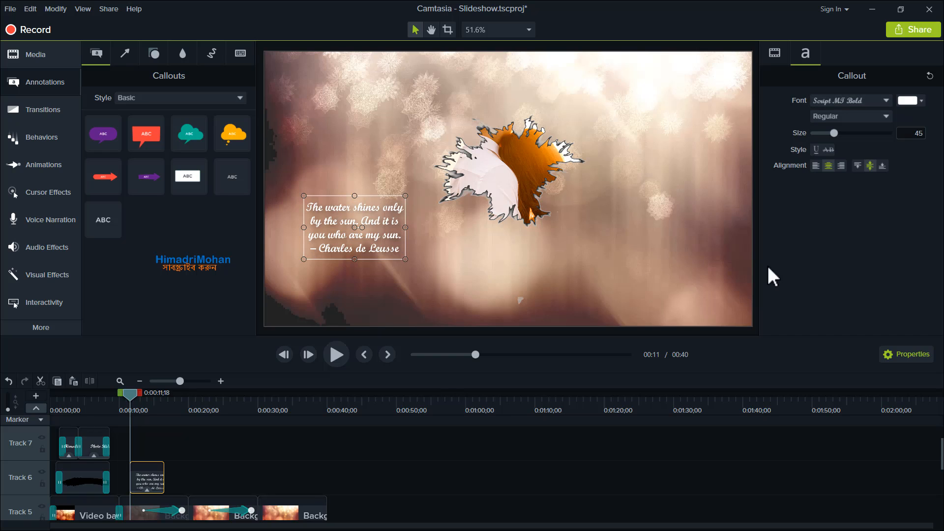
# - Resize the quote callout to a wider, lower box and place it in the canvas's upper-left corner
pyautogui.moveTo(406, 227); pyautogui.dragTo(536, 228)
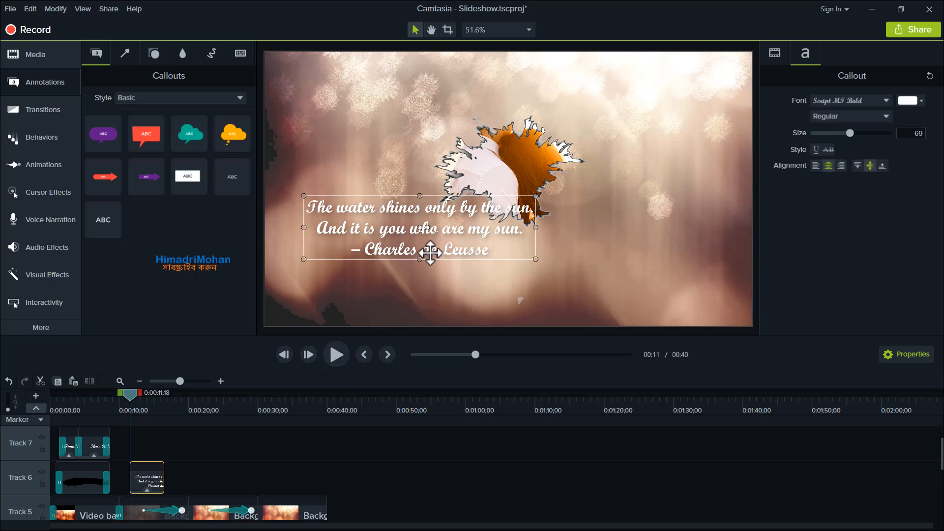
pyautogui.moveTo(421, 261); pyautogui.dragTo(421, 242)
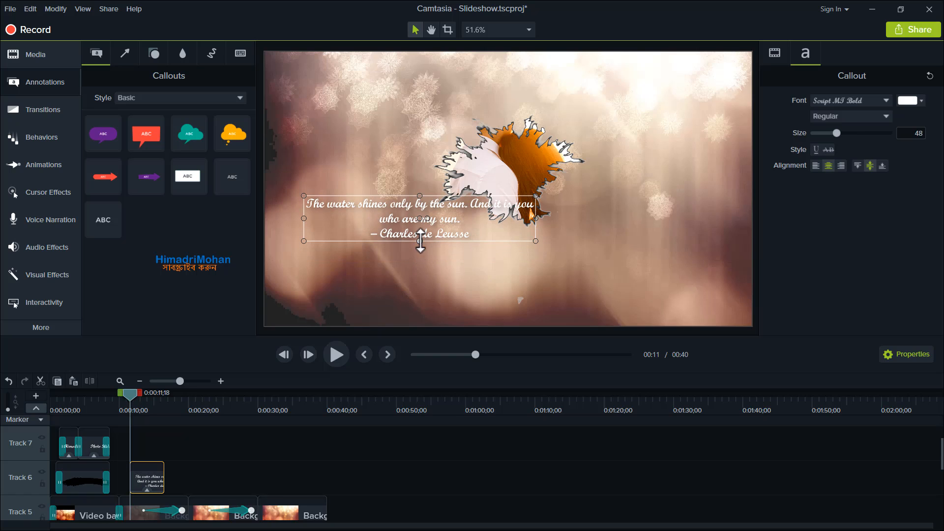
pyautogui.moveTo(438, 206); pyautogui.dragTo(399, 70)
pyautogui.doubleClick(399, 70)
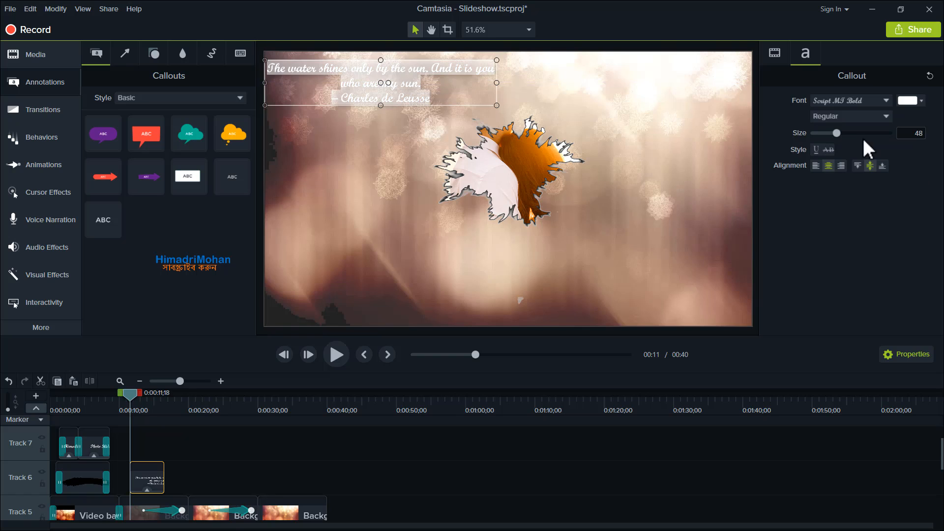
# - Set the text color of the water-and-sun quote callout to black
pyautogui.click(902, 101)
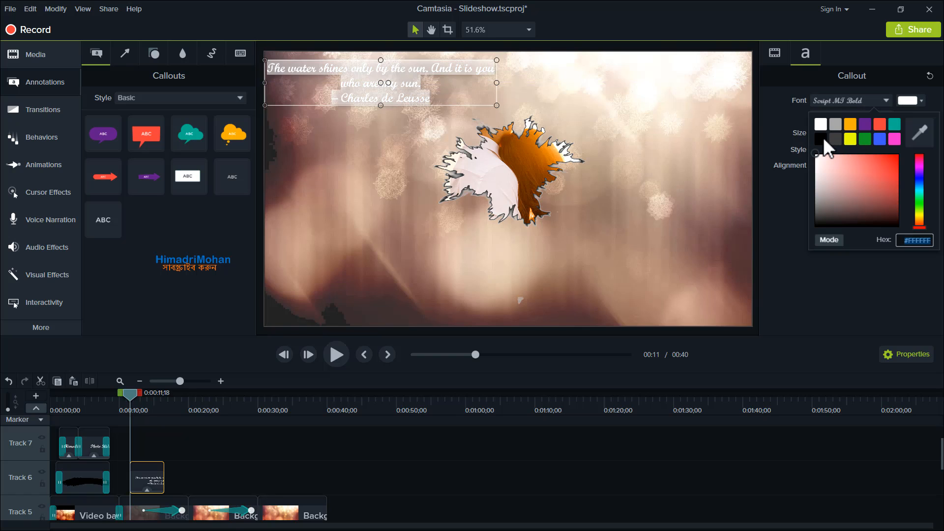
pyautogui.click(823, 137)
pyautogui.click(653, 164)
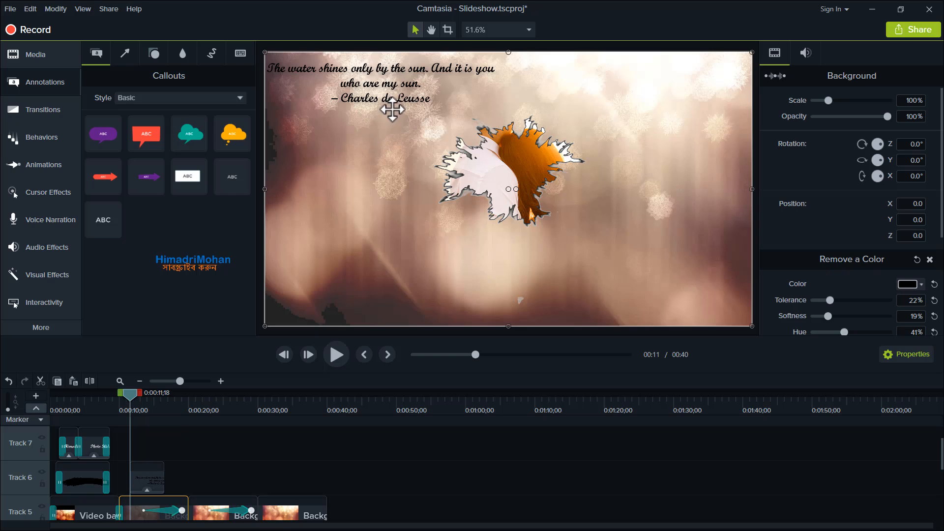
pyautogui.click(402, 99)
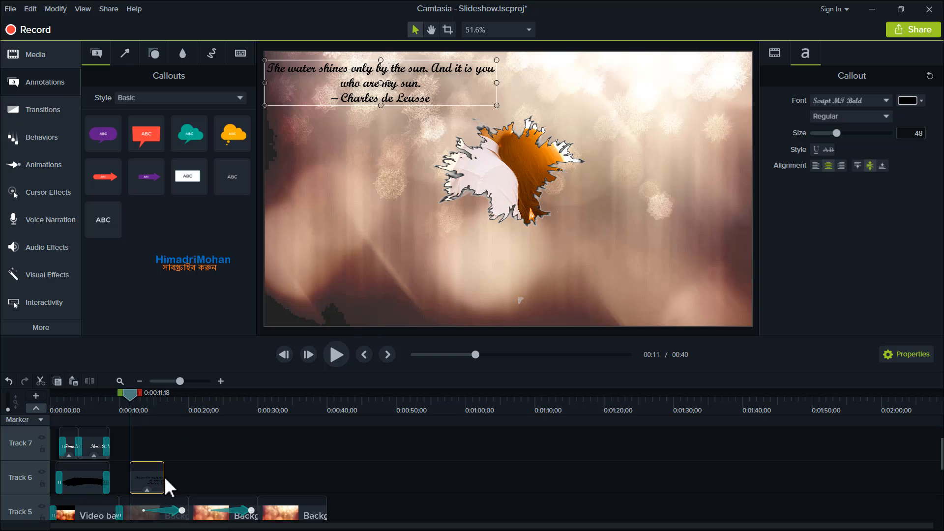
# - Extend the quote clip on Track 6 to the end of its background clip, add Circle reveal transitions at both ends, and preview it
pyautogui.moveTo(164, 477); pyautogui.dragTo(188, 484)
pyautogui.click(36, 146)
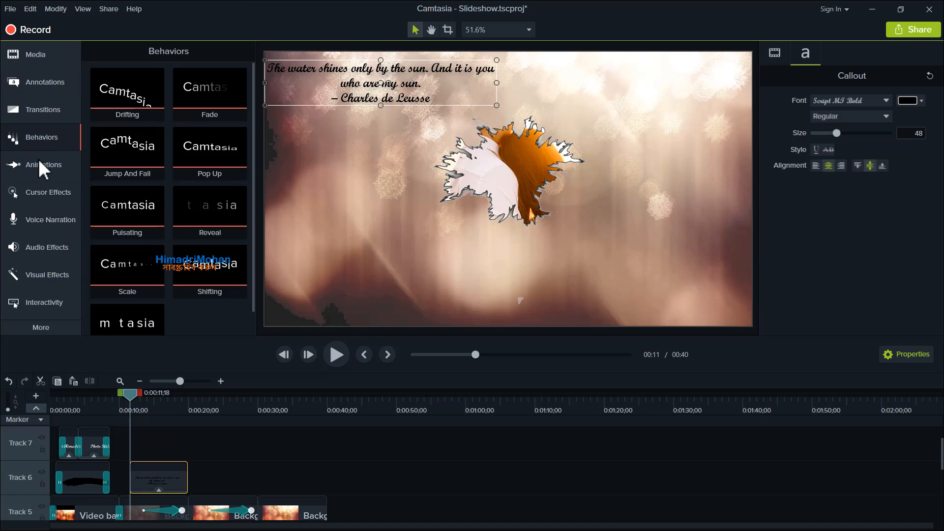
pyautogui.click(39, 162)
pyautogui.scroll(-1, 143, 177)
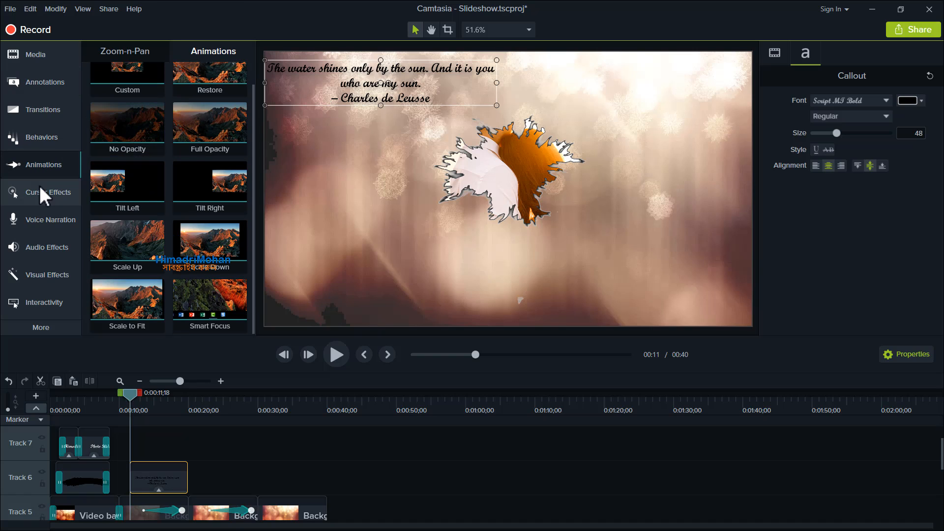
pyautogui.click(37, 111)
pyautogui.scroll(-5, 147, 206)
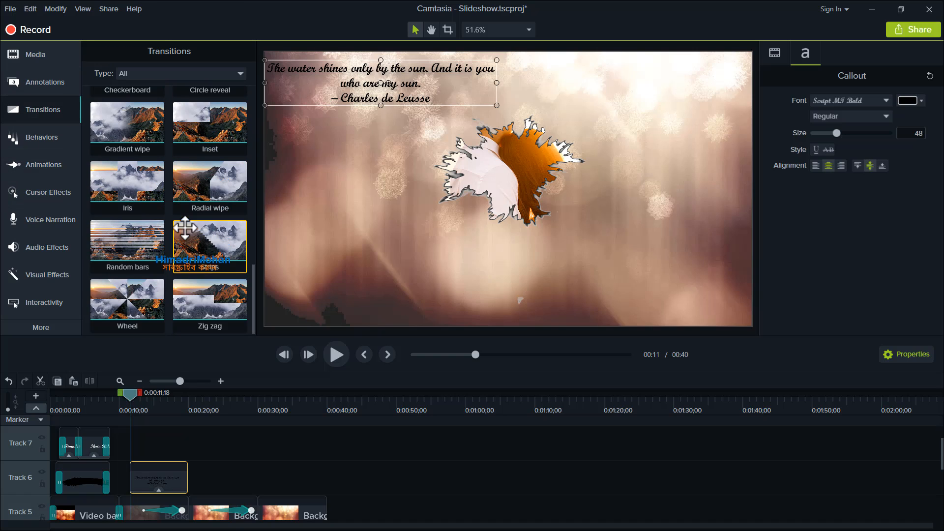
pyautogui.scroll(2, 187, 216)
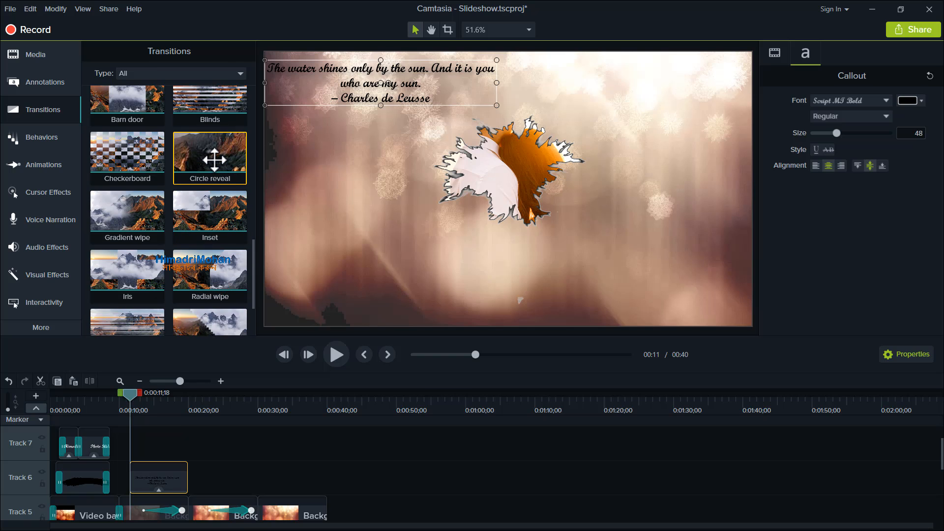
pyautogui.moveTo(215, 160); pyautogui.dragTo(153, 479)
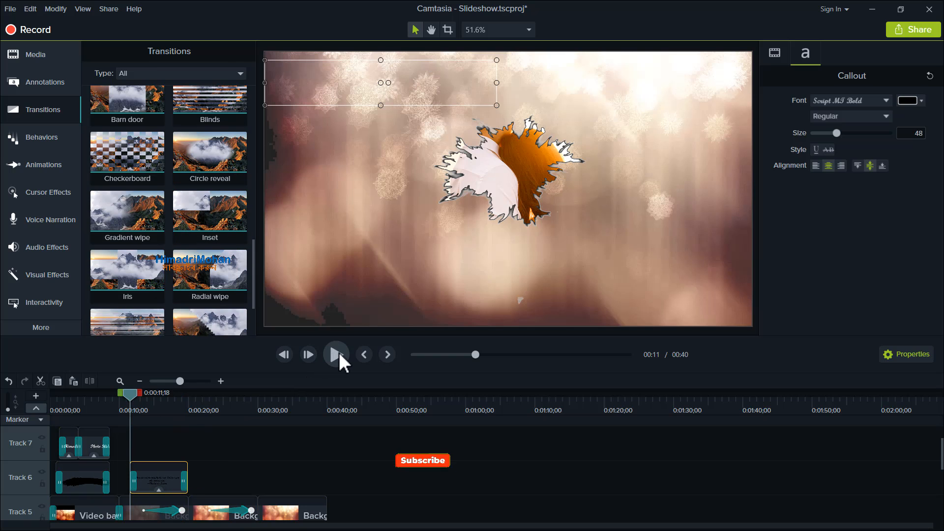
pyautogui.click(338, 354)
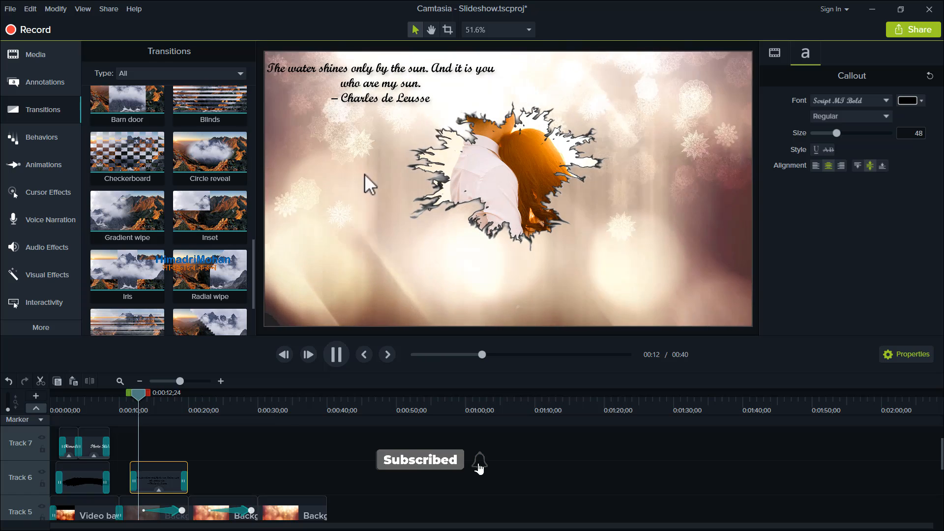
pyautogui.press('space')
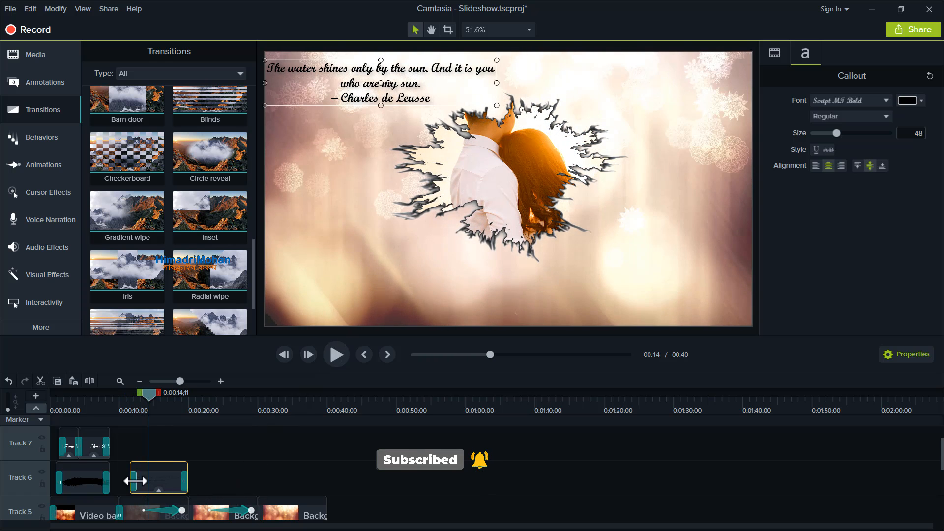
# - Lengthen the Circle reveal transition at the start of the quote clip and adjust the one at its end
pyautogui.click(136, 480)
pyautogui.click(183, 483)
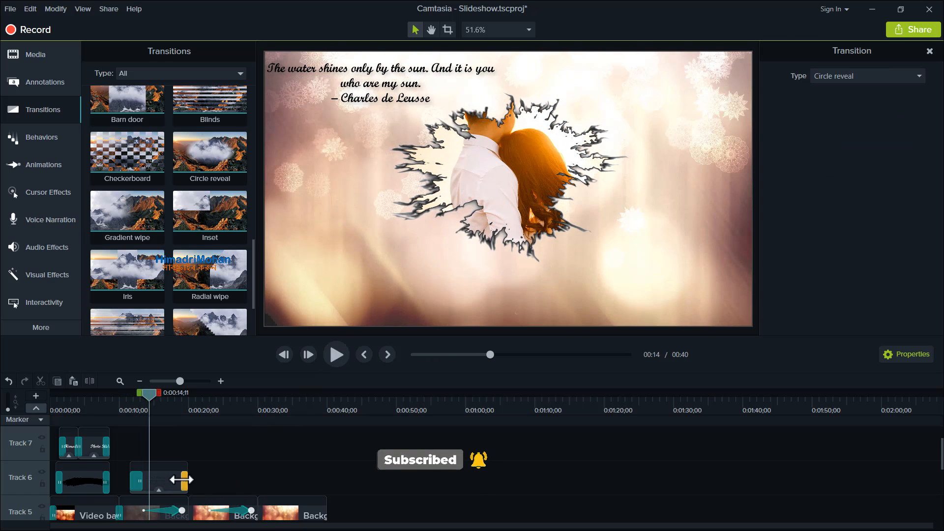
pyautogui.moveTo(181, 481)
pyautogui.mouseDown()
pyautogui.moveTo(164, 484)
pyautogui.moveTo(185, 484)
pyautogui.moveTo(175, 484)
pyautogui.mouseUp()
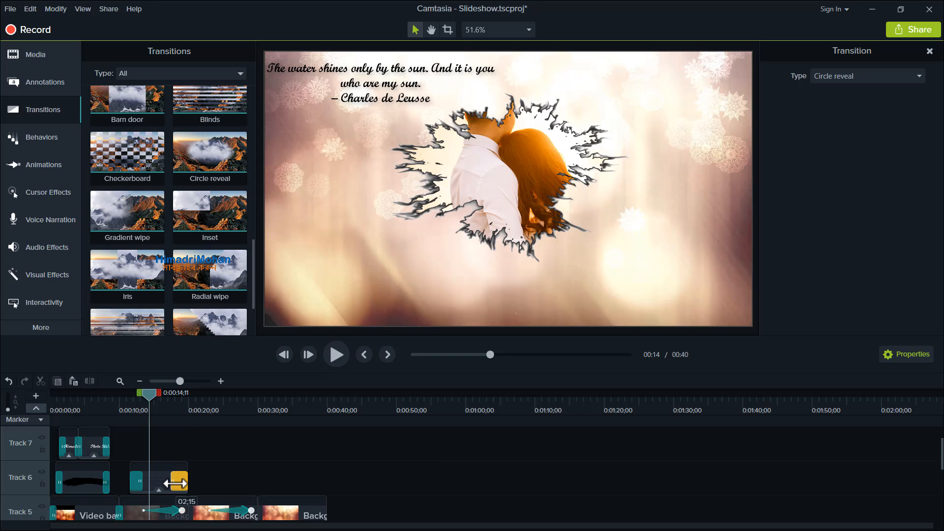
pyautogui.click(204, 471)
pyautogui.click(169, 479)
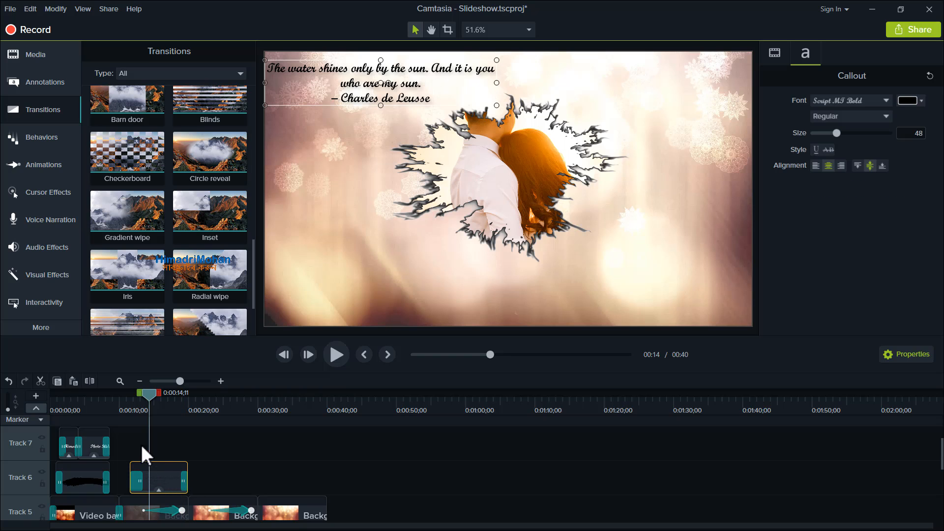
# - Paste a copy of the quote clip directly after the original on Track 6 and place its text in the canvas's lower-right corner
pyautogui.moveTo(150, 399); pyautogui.dragTo(203, 429)
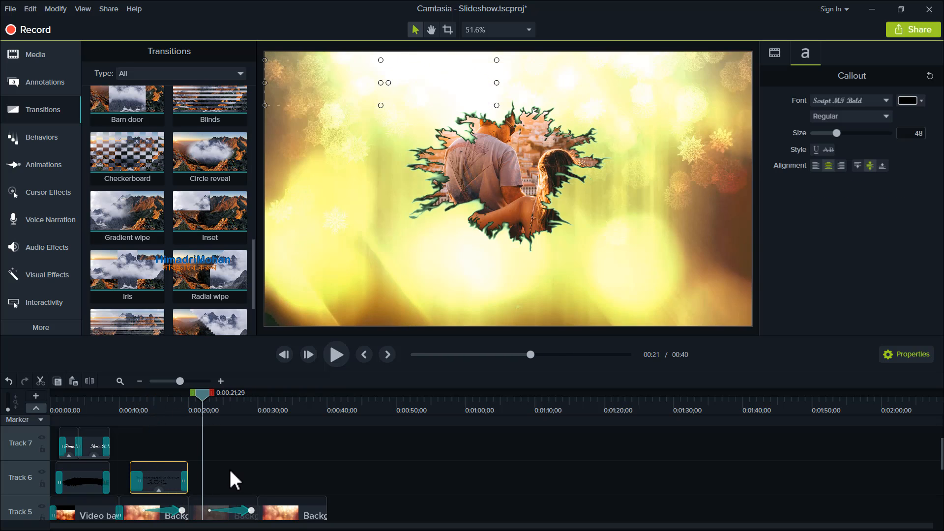
pyautogui.click(230, 471)
pyautogui.hotkey('ctrl', 'v')
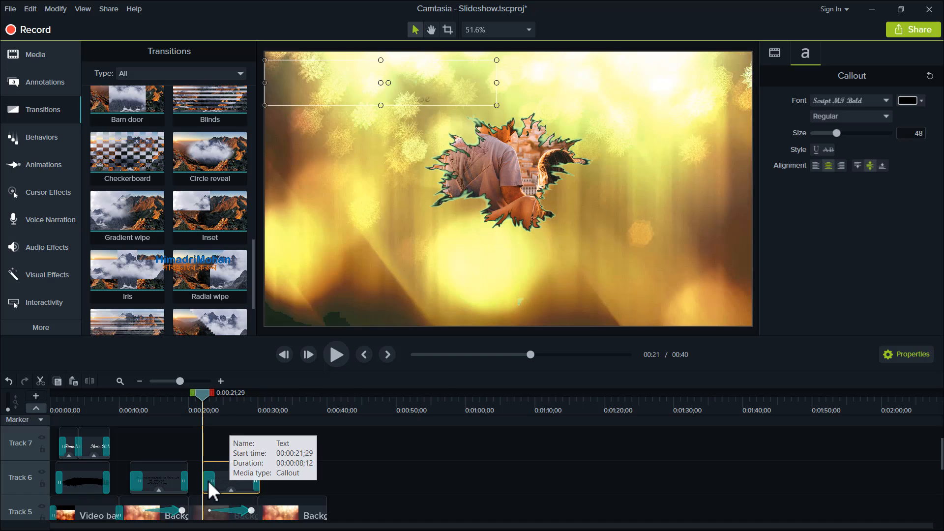
pyautogui.moveTo(338, 90); pyautogui.dragTo(591, 300)
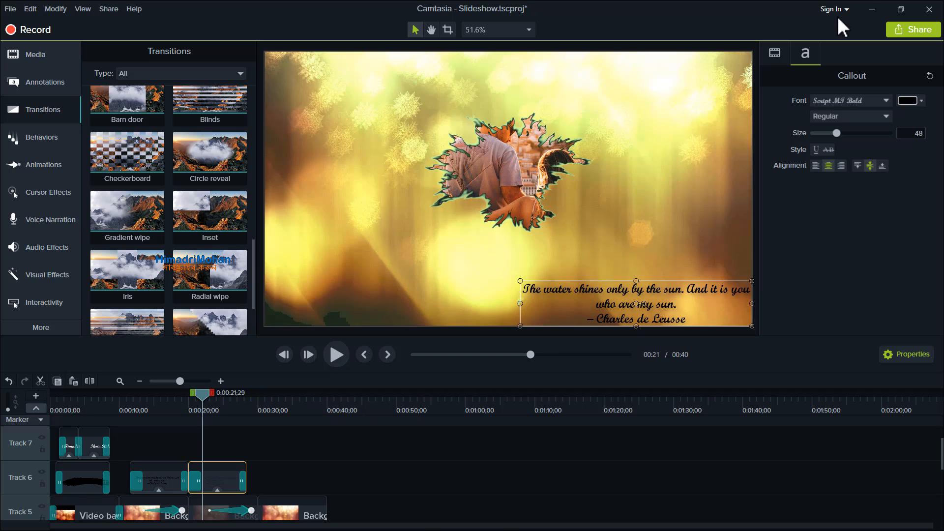
# - Switch to the love-quotes page in the browser and copy the quote beginning "I swear I couldn't love you more than I do right now"
pyautogui.click(866, 8)
pyautogui.click(550, 204)
pyautogui.scroll(-10, 507, 217)
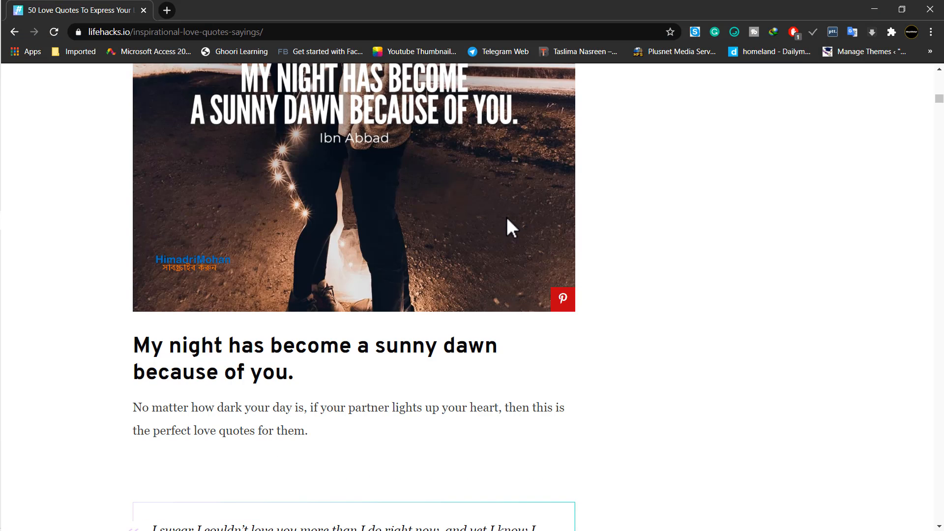
pyautogui.scroll(-3, 410, 235)
pyautogui.moveTo(338, 249); pyautogui.dragTo(178, 227)
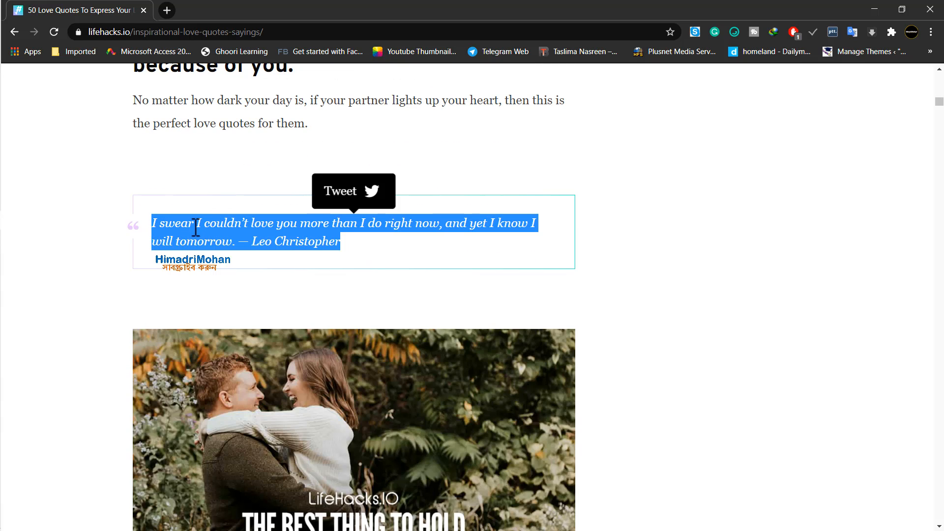
pyautogui.click(47, 266)
# - Return to Camtasia and replace the second callout's text with the copied "I swear I couldn't love you more" quote
pyautogui.moveTo(0, 278)
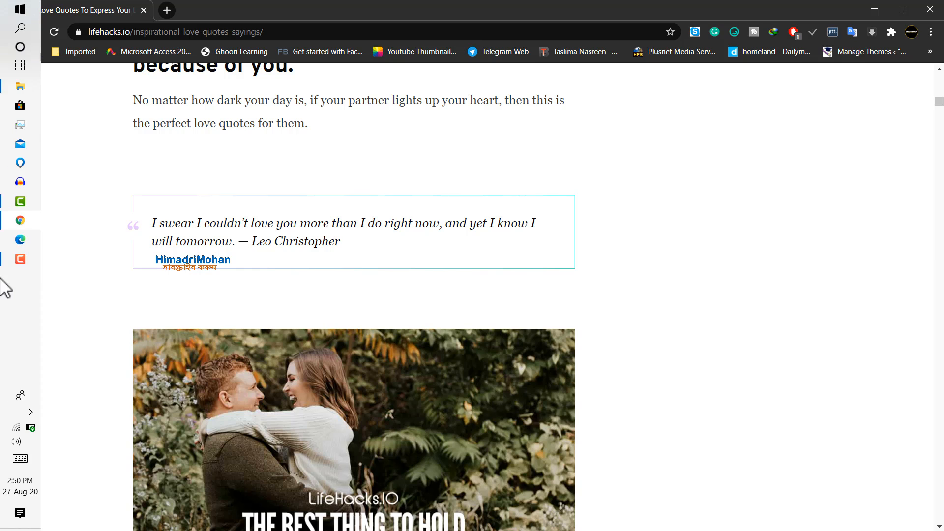
pyautogui.click(22, 204)
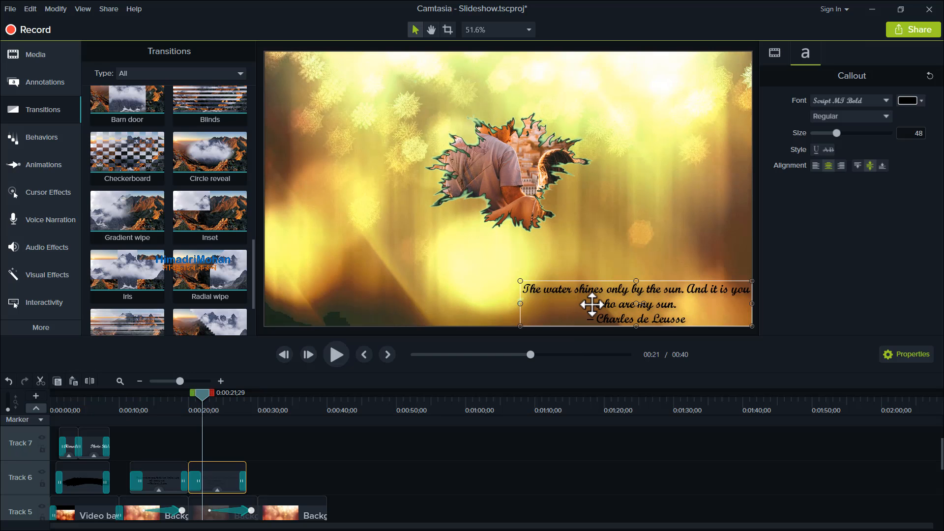
pyautogui.write('I swear I couldn’t love you more than I do right now, and yet I know I will tomorrow. —Leo Christopher')
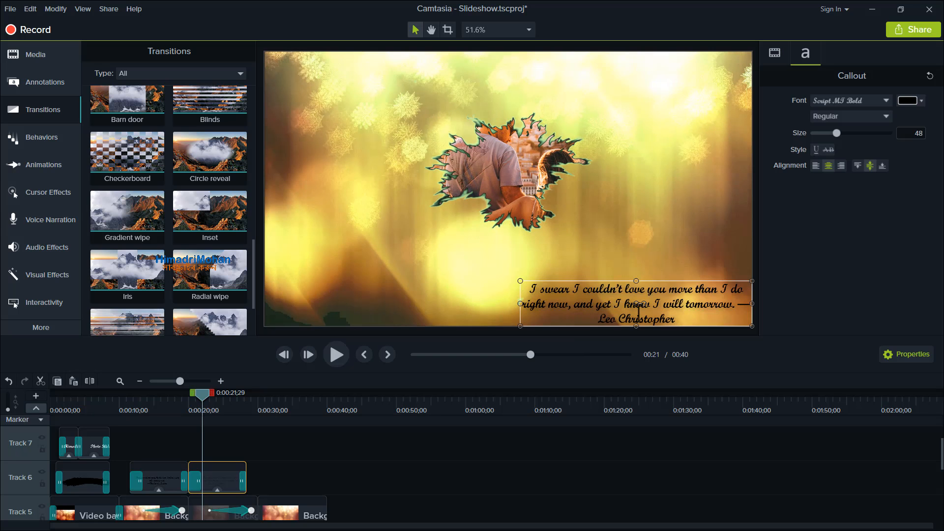
# - Set the color of the second quote callout's entire text to white
pyautogui.hotkey('ctrl', 'a')
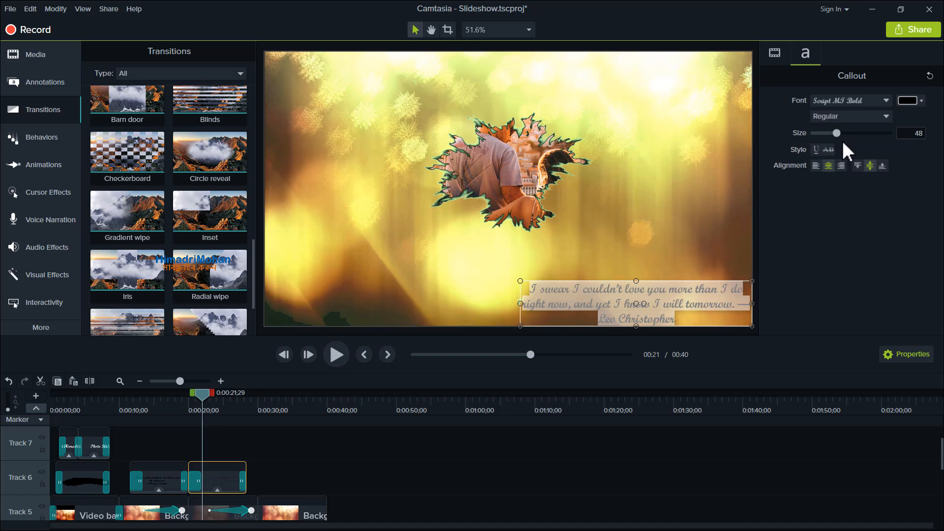
pyautogui.click(906, 104)
pyautogui.click(825, 126)
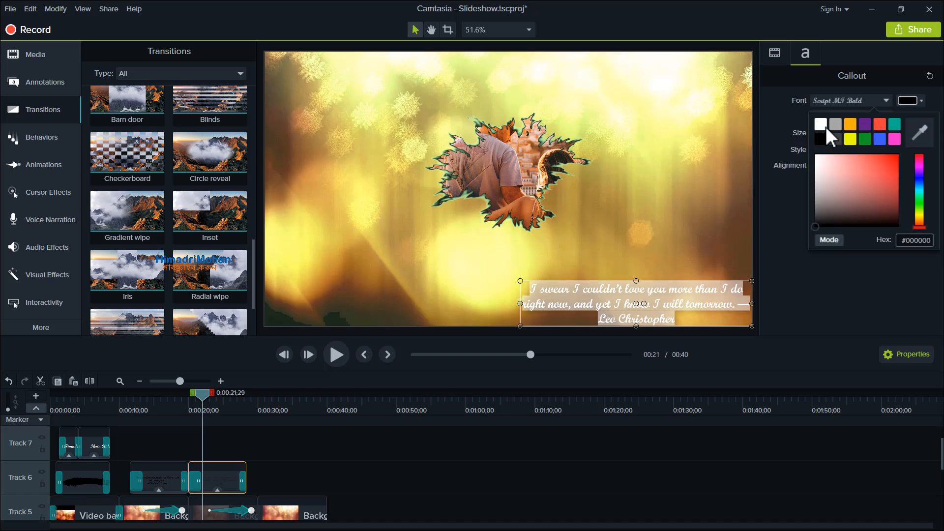
# - Color only the author's name in the second quote callout black
pyautogui.click(591, 298)
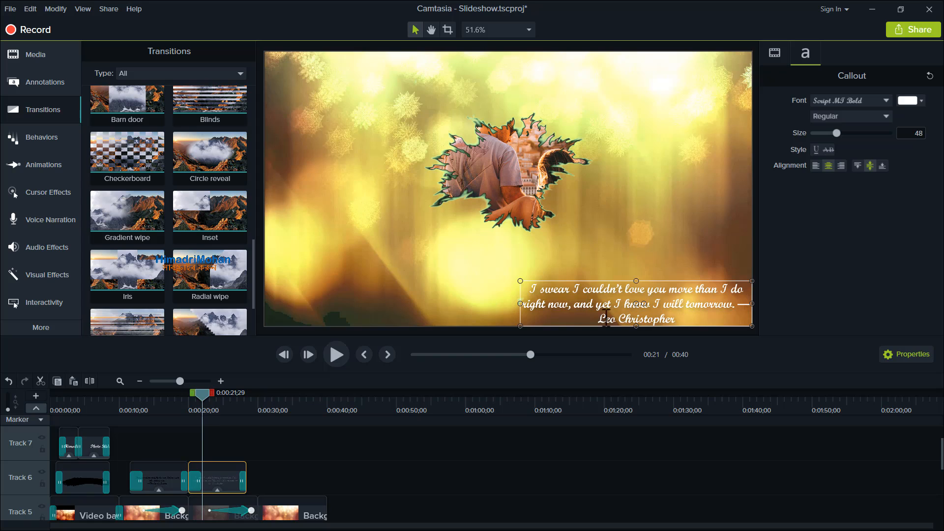
pyautogui.moveTo(599, 320); pyautogui.dragTo(684, 315)
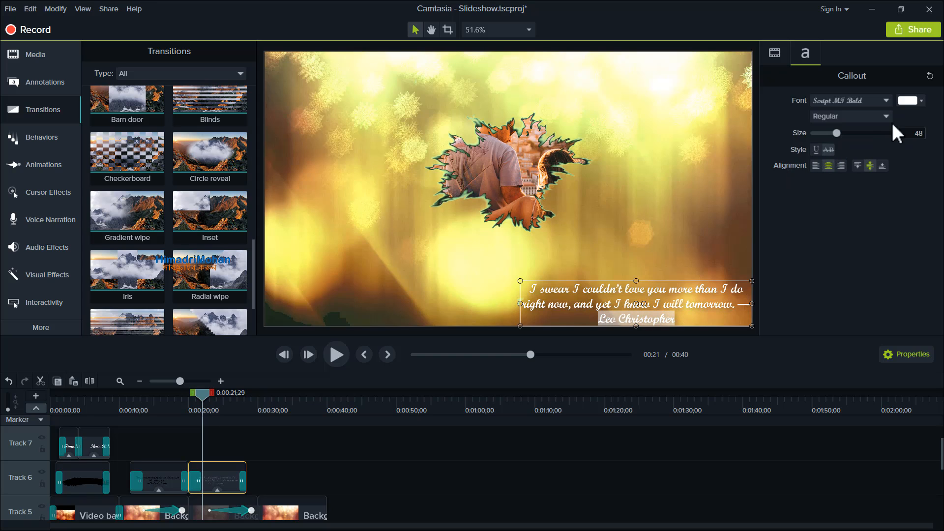
pyautogui.click(910, 105)
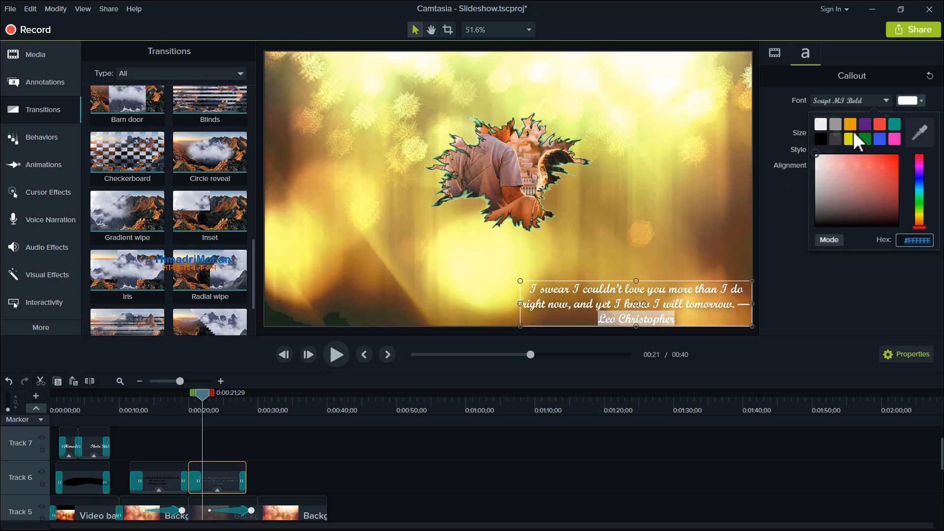
pyautogui.click(823, 140)
pyautogui.click(706, 220)
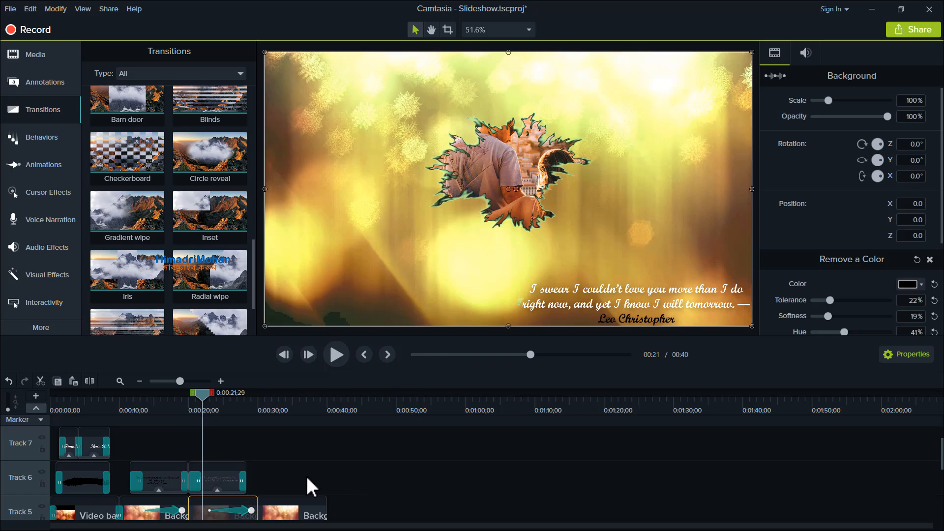
# - Paste a copy of the second quote clip on Track 6 at the start of the last background clip, at about 30 seconds
pyautogui.click(232, 476)
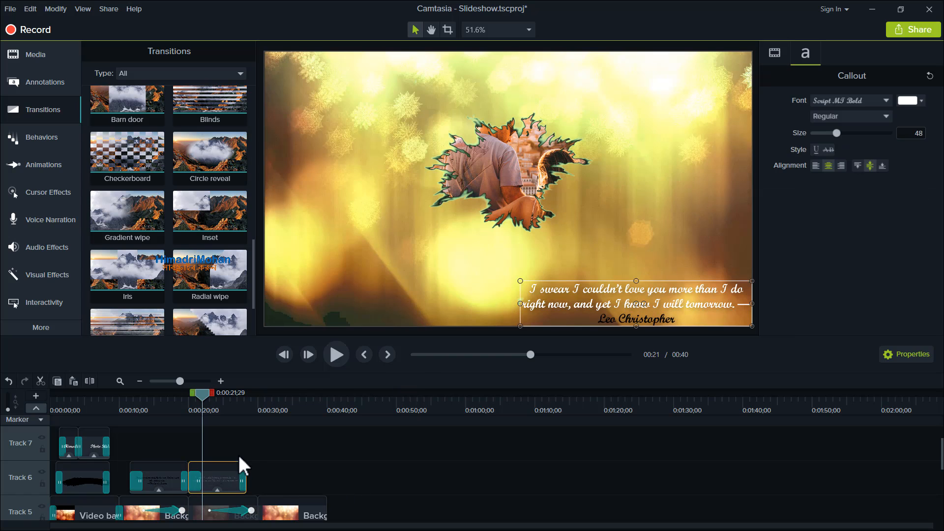
pyautogui.click(279, 428)
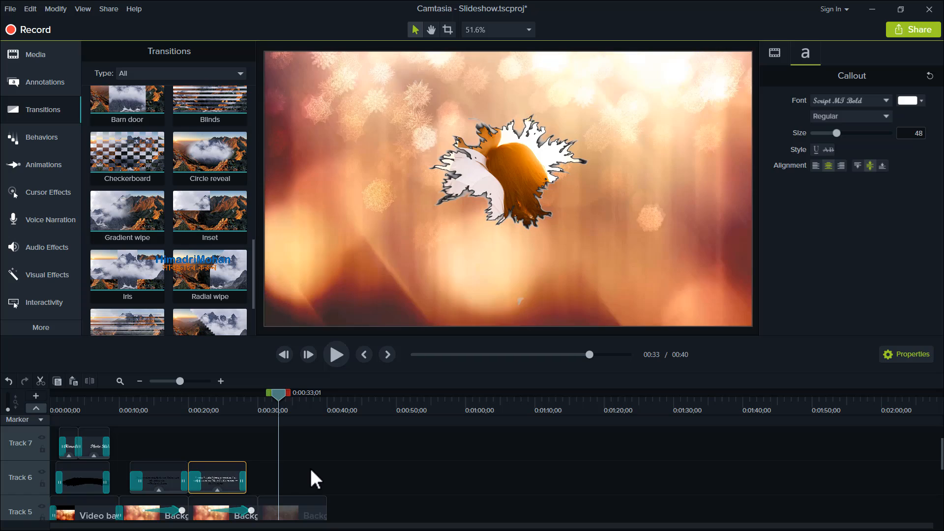
pyautogui.hotkey('ctrl', 'v')
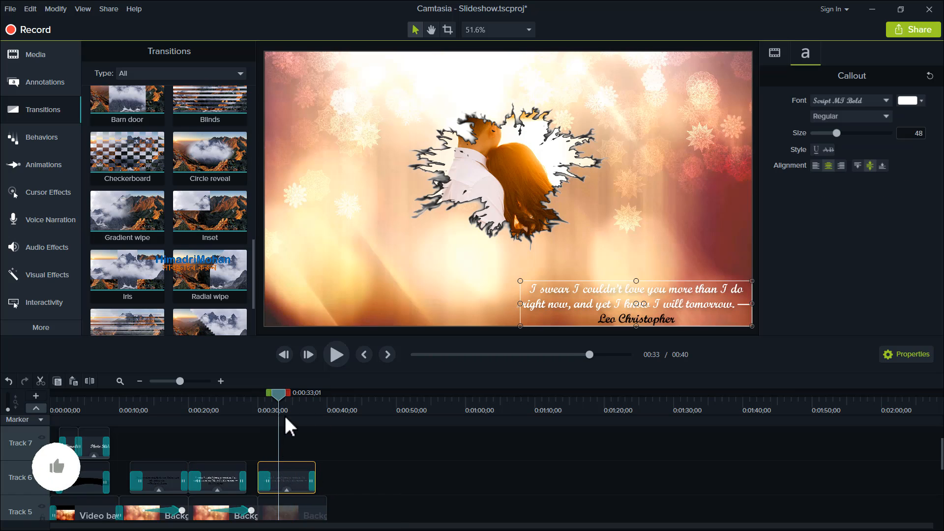
pyautogui.moveTo(280, 394); pyautogui.dragTo(264, 402)
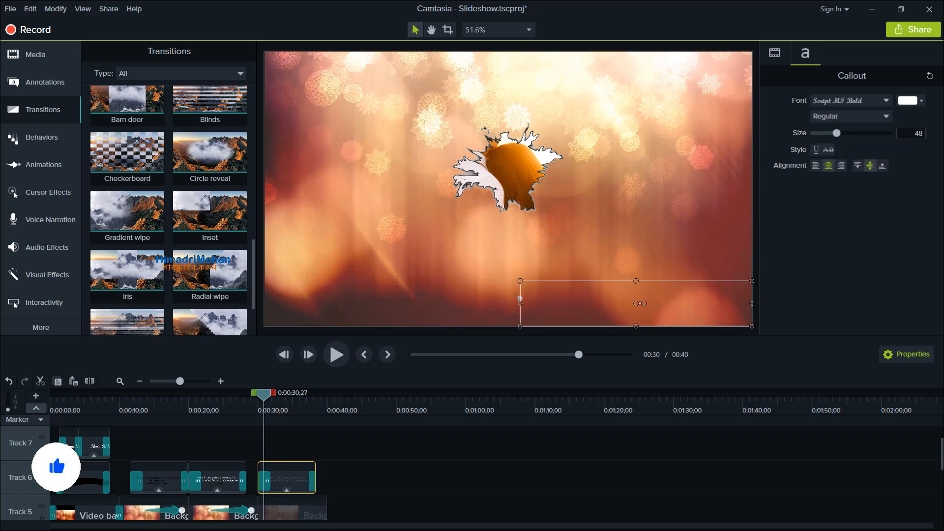
# - Switch to the love-quotes page in the browser and copy the quote "I love you" begins by I, but it ends up by you, including its author
pyautogui.click(874, 6)
pyautogui.scroll(-15, 415, 288)
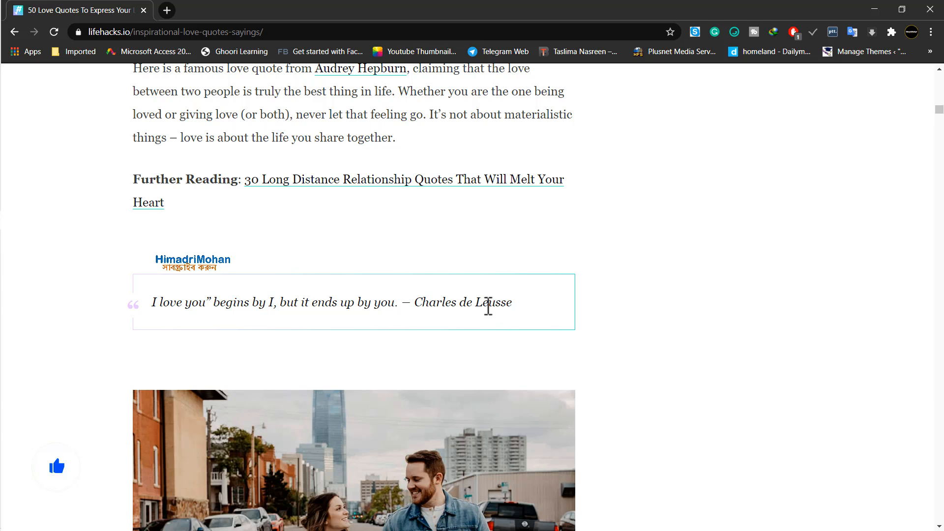
pyautogui.moveTo(513, 303); pyautogui.dragTo(154, 327)
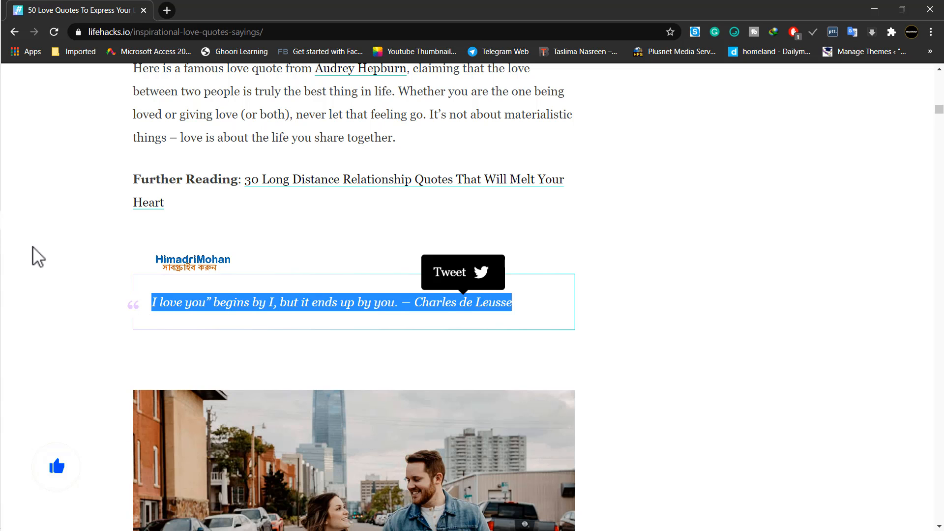
# - Replace the text of the third quote callout with the copied "I love you" quote and move the callout just beneath the torn-hole photo
pyautogui.moveTo(6, 236)
pyautogui.click(19, 205)
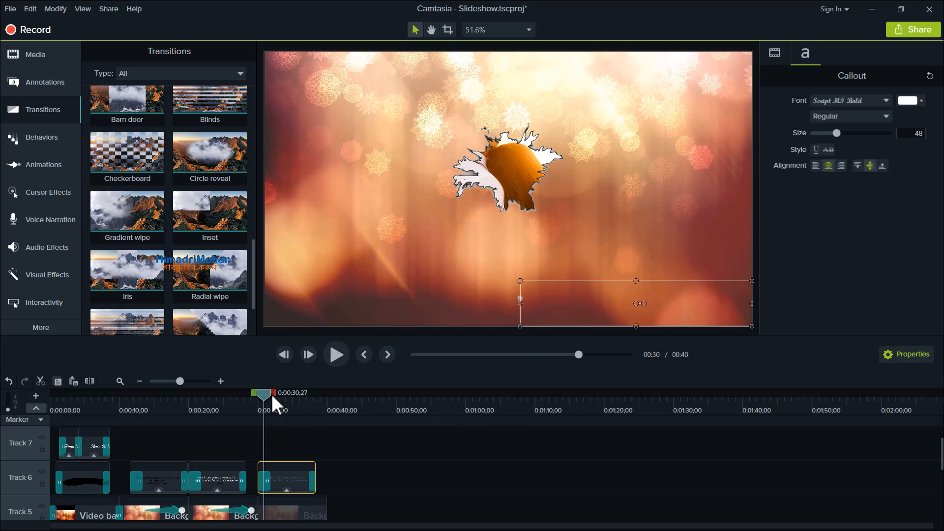
pyautogui.moveTo(276, 398); pyautogui.dragTo(283, 400)
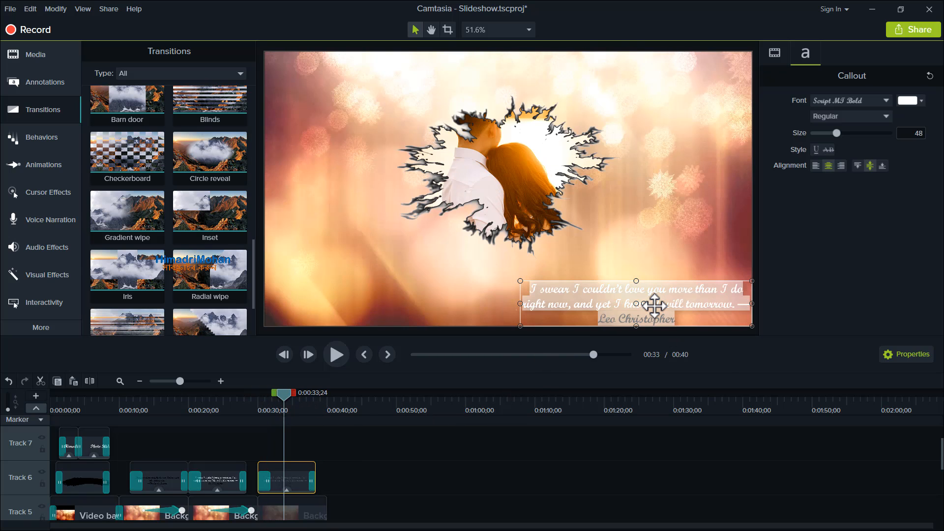
pyautogui.write('I love you" begins by I, but it ends up by you. — Charles de Leusse')
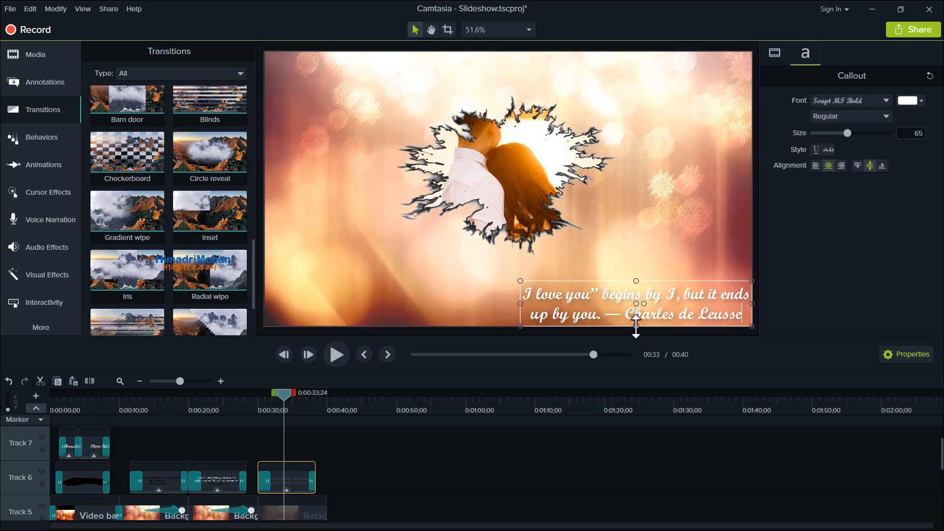
pyautogui.moveTo(636, 327); pyautogui.dragTo(514, 281)
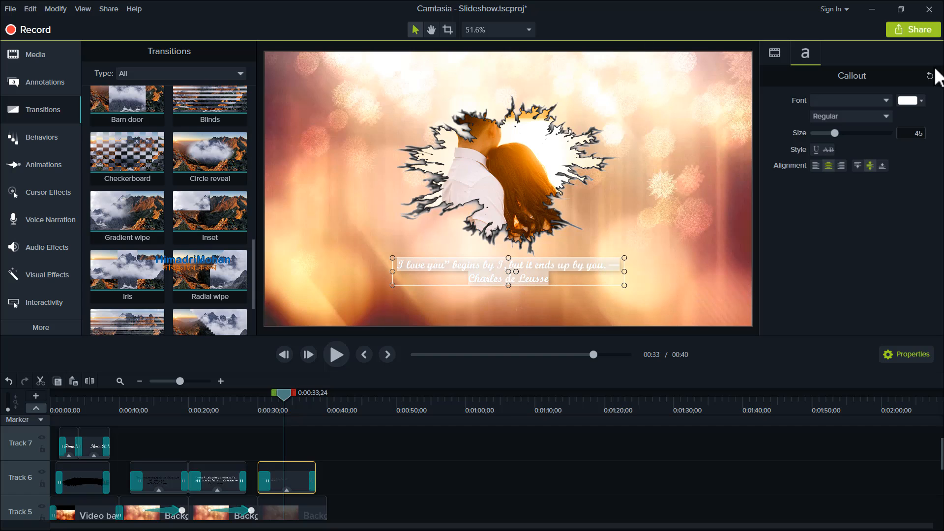
# - Set the color of the third quote callout's entire text to red, #FF0303
pyautogui.click(656, 279)
pyautogui.click(596, 273)
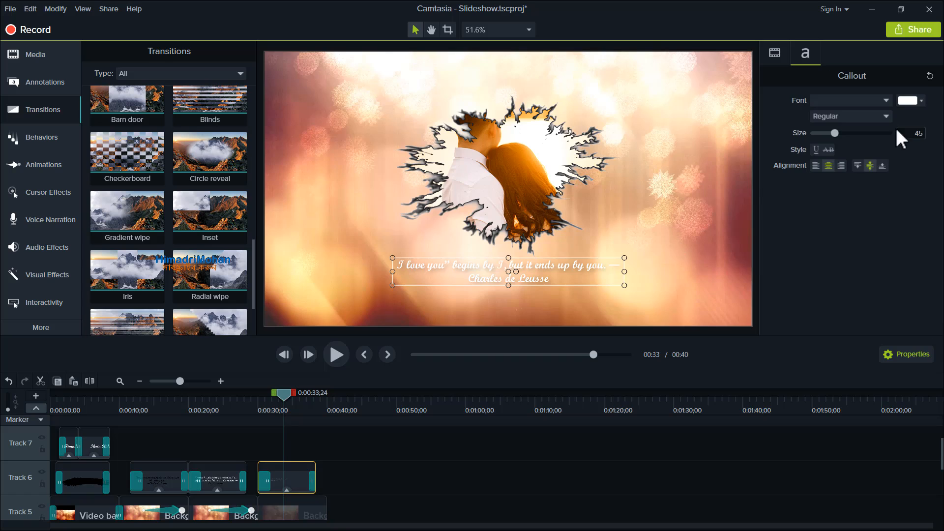
pyautogui.click(917, 101)
pyautogui.moveTo(894, 164); pyautogui.dragTo(900, 153)
pyautogui.click(554, 275)
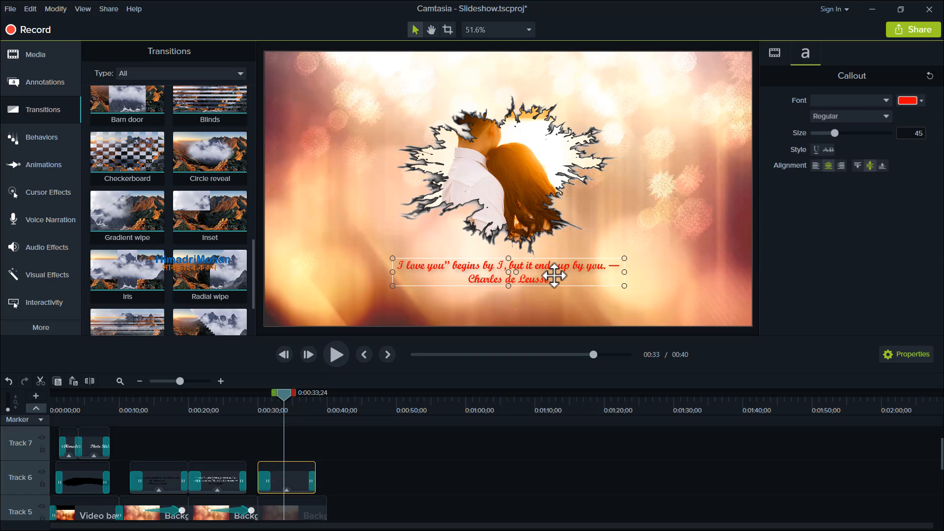
# - Color only the author's name in the third quote callout black
pyautogui.doubleClick(478, 280)
pyautogui.click(473, 280)
pyautogui.moveTo(471, 280); pyautogui.dragTo(554, 290)
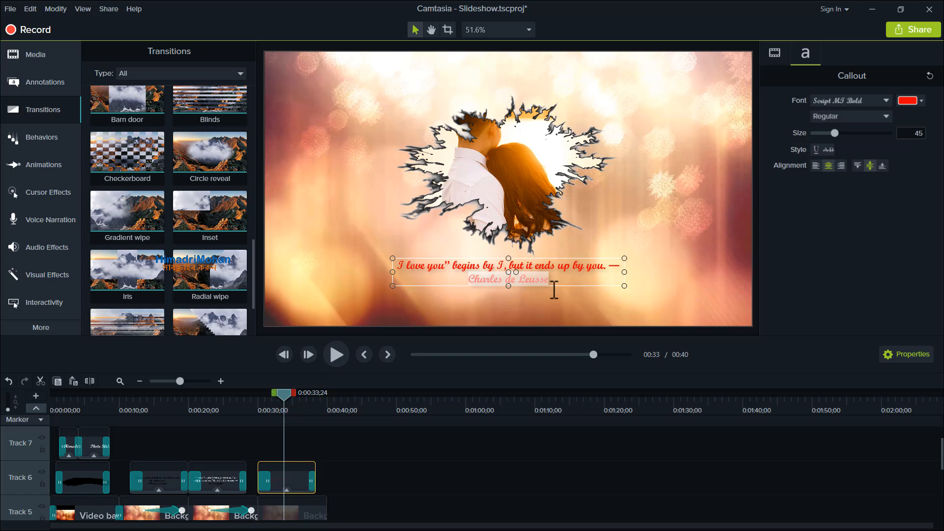
pyautogui.click(907, 100)
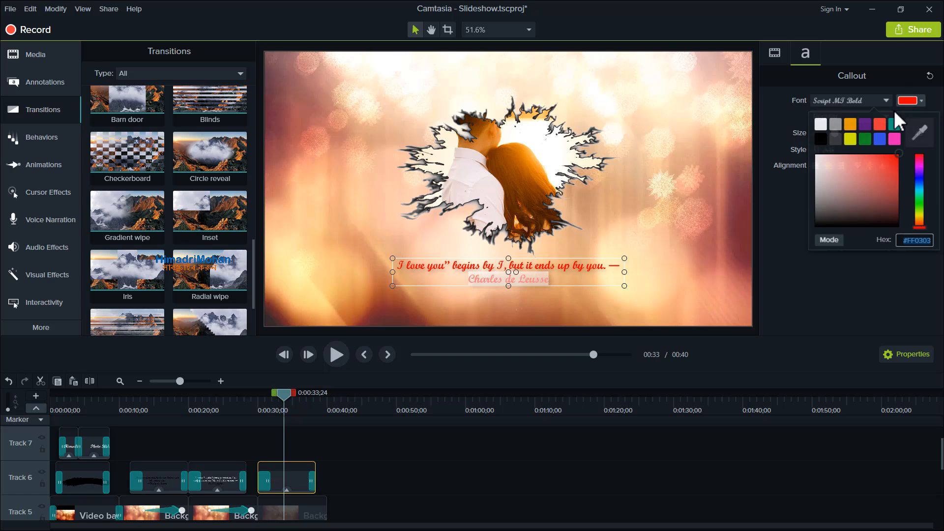
pyautogui.click(819, 136)
pyautogui.click(670, 219)
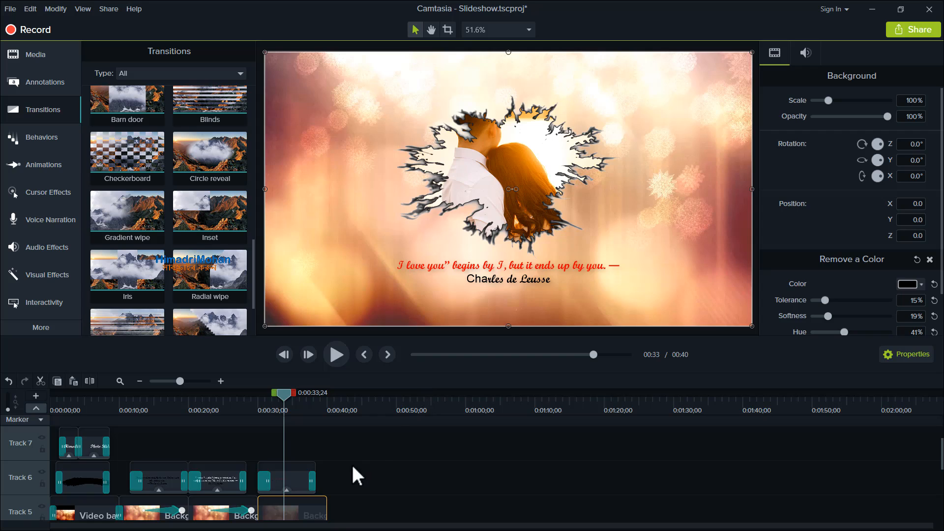
# - Shift the second quote clip on Track 6 slightly later, to start at about 21 seconds, and return the playhead to the start
pyautogui.click(310, 473)
pyautogui.moveTo(217, 474); pyautogui.dragTo(226, 476)
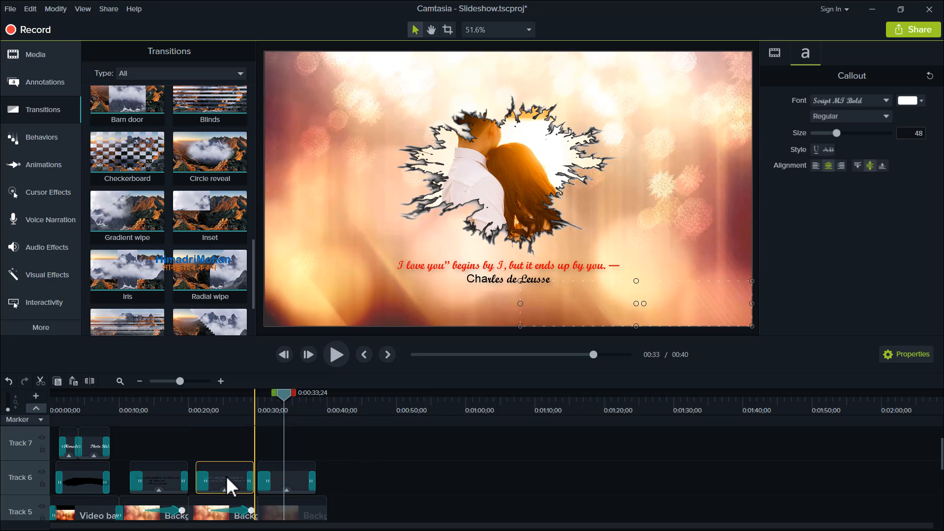
pyautogui.click(265, 481)
pyautogui.moveTo(283, 395); pyautogui.dragTo(2, 443)
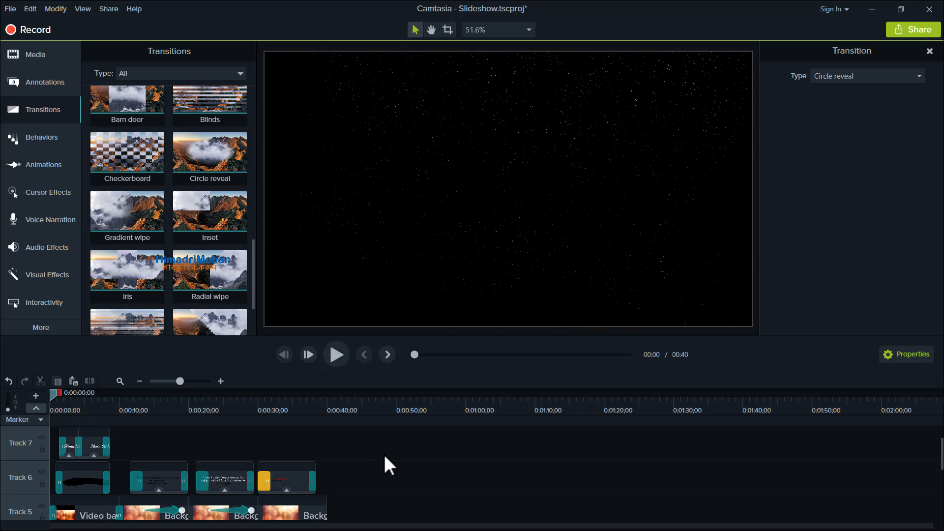
# - Add the Tis-The-Season music from the media bin to a new Track 8, starting at the beginning of the timeline
pyautogui.click(385, 457)
pyautogui.scroll(1, 375, 452)
pyautogui.click(54, 58)
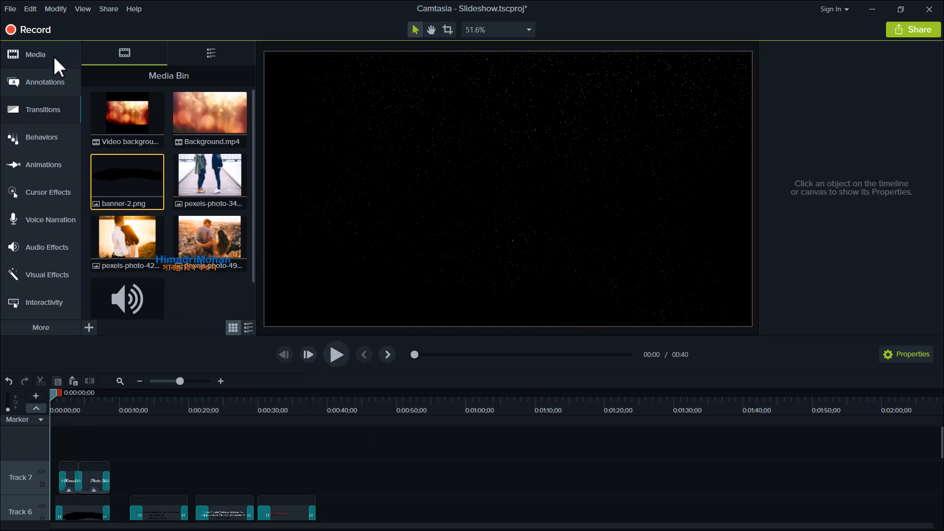
pyautogui.moveTo(129, 299); pyautogui.dragTo(29, 443)
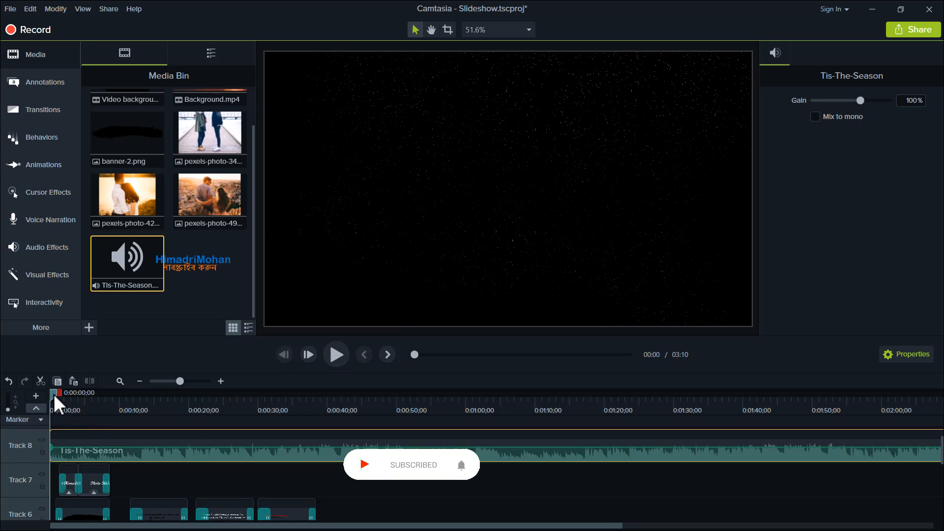
# - Split the Tis-The-Season music at 0:00:39;29, where the last background clip ends, and delete the remaining part
pyautogui.moveTo(54, 394); pyautogui.dragTo(293, 463)
pyautogui.moveTo(339, 492); pyautogui.dragTo(318, 496)
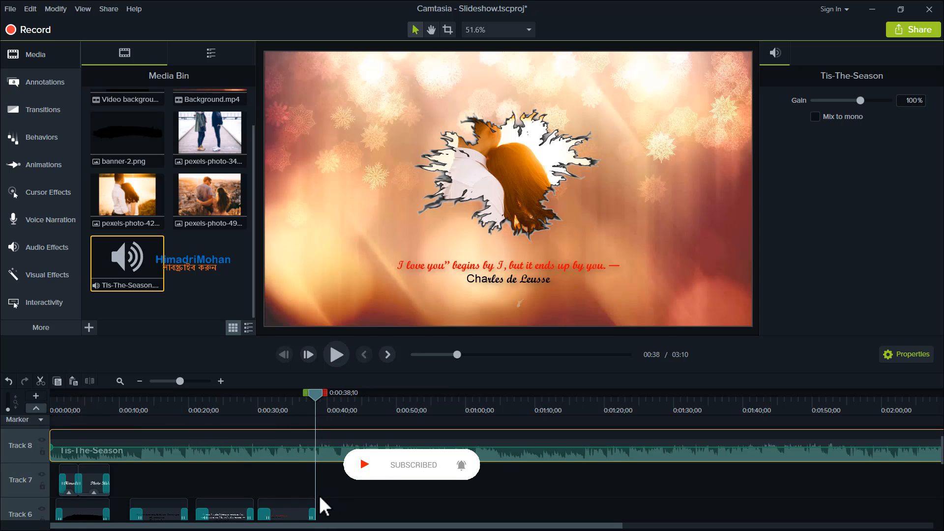
pyautogui.scroll(-2, 345, 496)
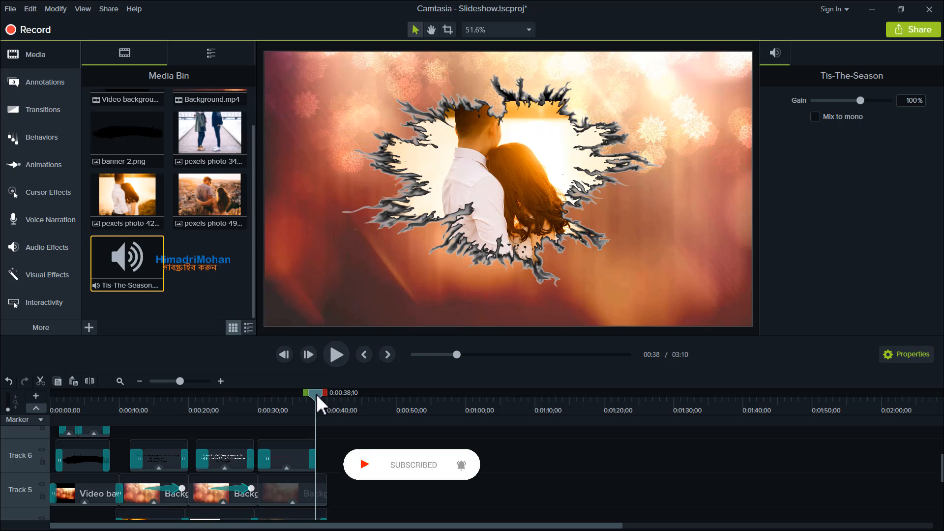
pyautogui.moveTo(317, 394); pyautogui.dragTo(327, 403)
pyautogui.scroll(2, 369, 484)
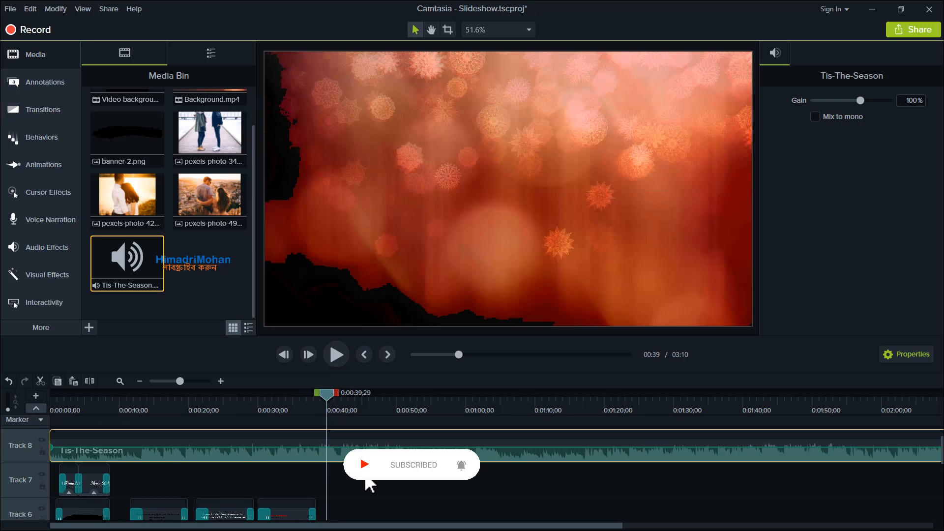
pyautogui.press('s')
pyautogui.click(382, 450)
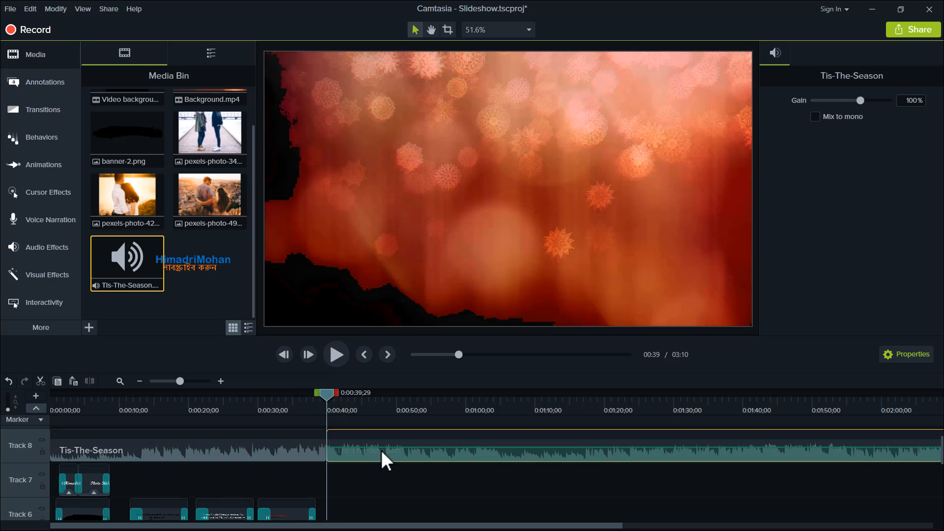
pyautogui.press('Delete')
pyautogui.scroll(-3, 369, 458)
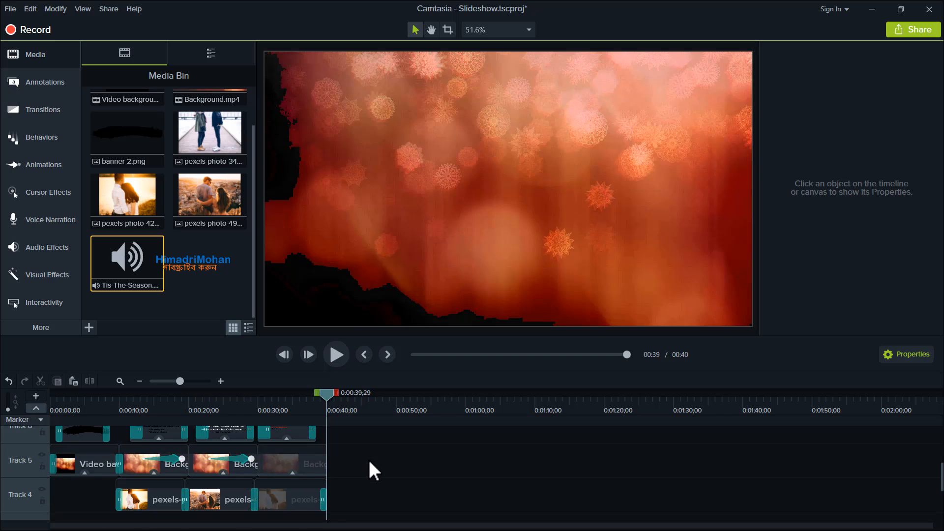
pyautogui.scroll(1, 361, 474)
pyautogui.click(301, 492)
pyautogui.scroll(3, 375, 458)
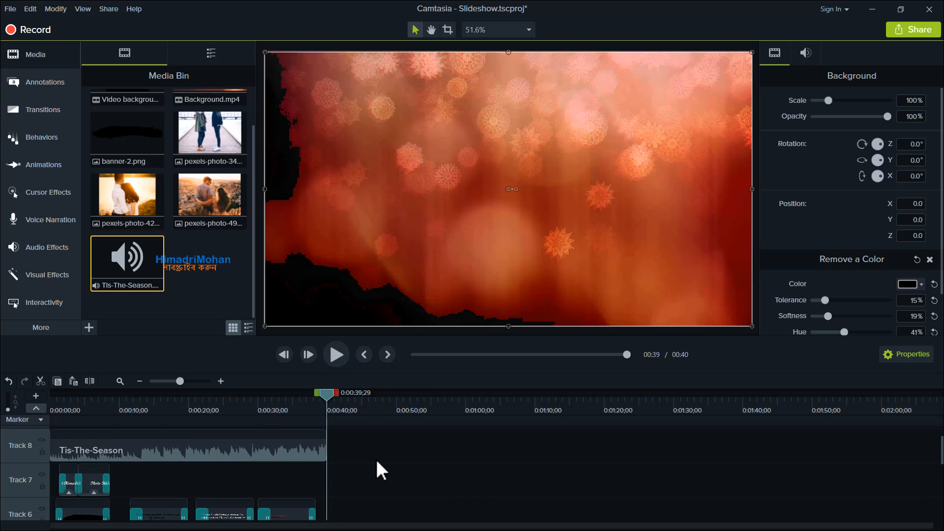
pyautogui.keyDown('ctrl'); pyautogui.click(313, 449); pyautogui.keyUp('ctrl')
pyautogui.scroll(-2, 382, 465)
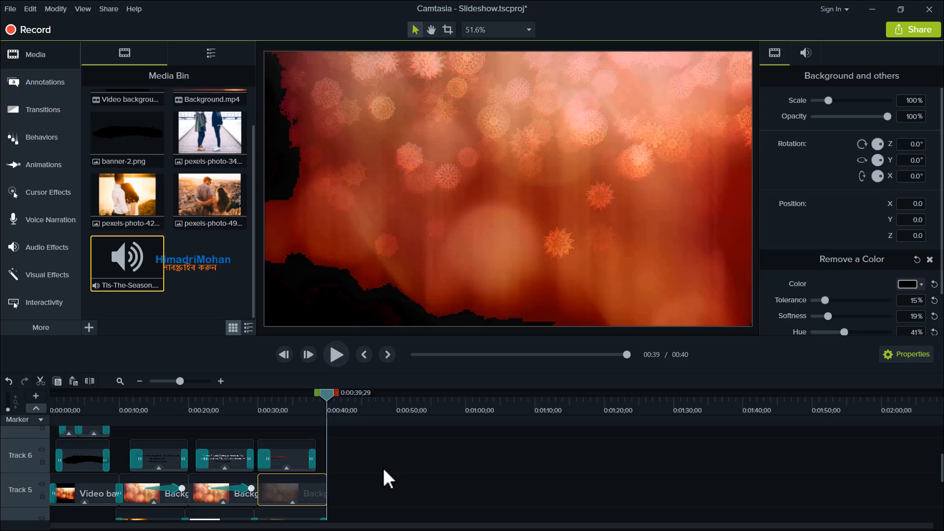
pyautogui.click(384, 470)
# - Add a Glow transition to the end of the last background clip on Track 5
pyautogui.click(307, 494)
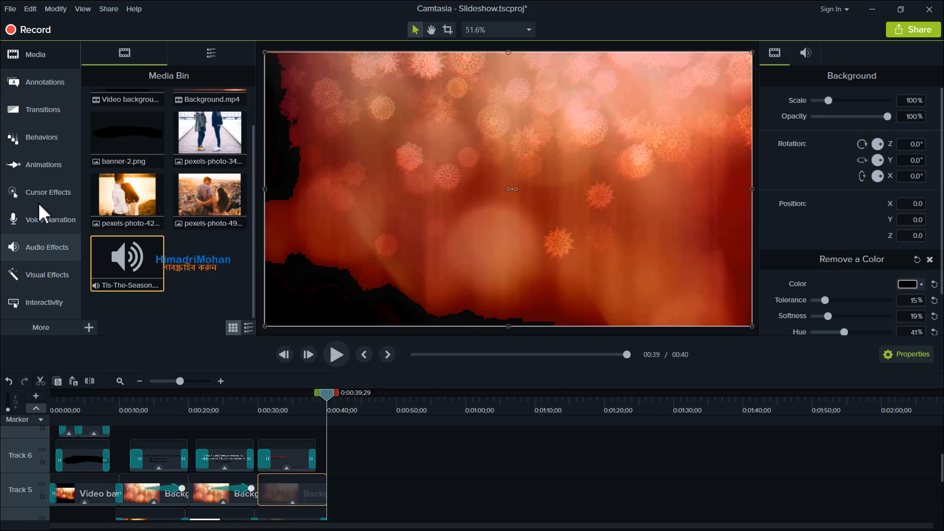
pyautogui.click(52, 113)
pyautogui.scroll(-3, 153, 256)
pyautogui.scroll(5, 145, 241)
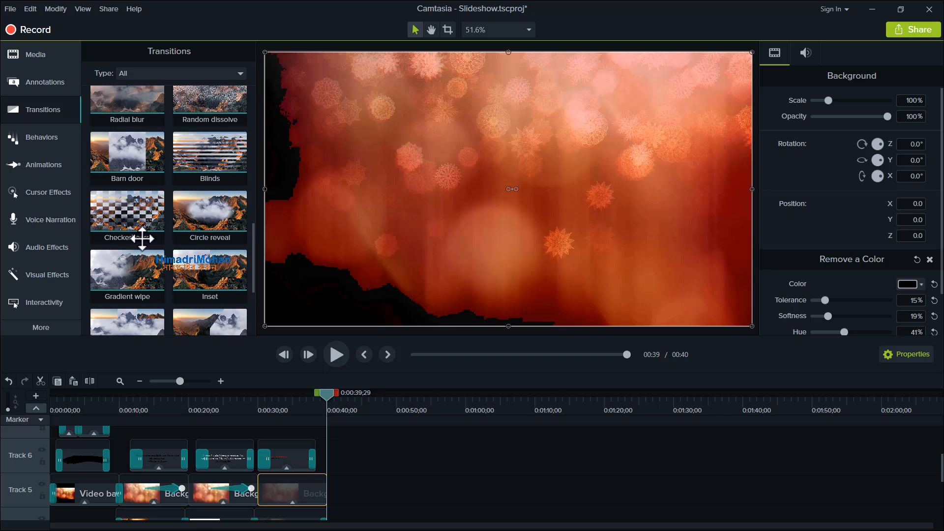
pyautogui.scroll(1, 143, 229)
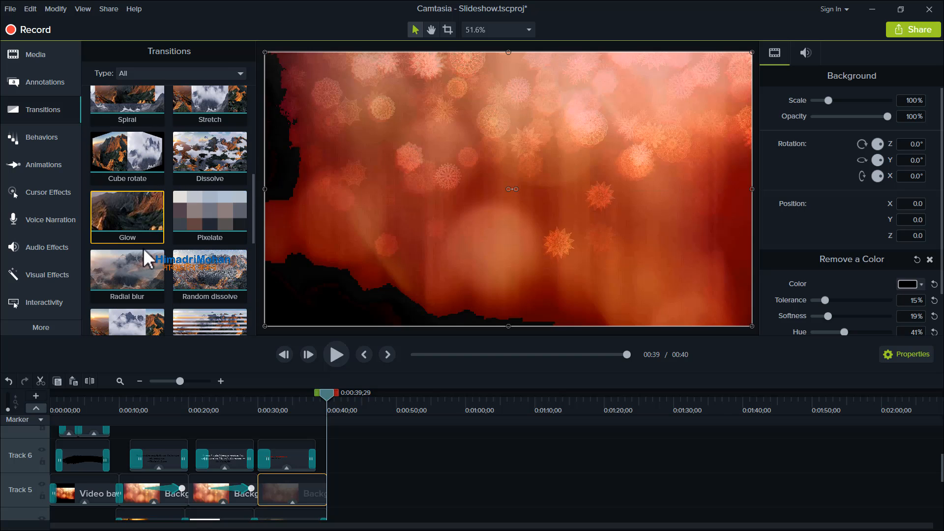
pyautogui.moveTo(142, 217); pyautogui.dragTo(317, 491)
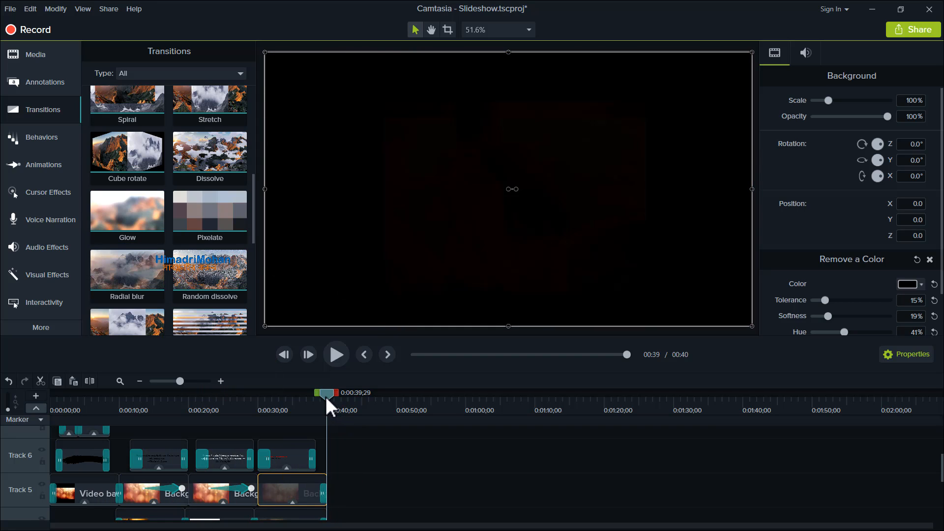
# - Apply the Fade Out audio effect to the Tis-The-Season music clip on Track 8
pyautogui.moveTo(326, 397); pyautogui.dragTo(328, 404)
pyautogui.scroll(3, 344, 460)
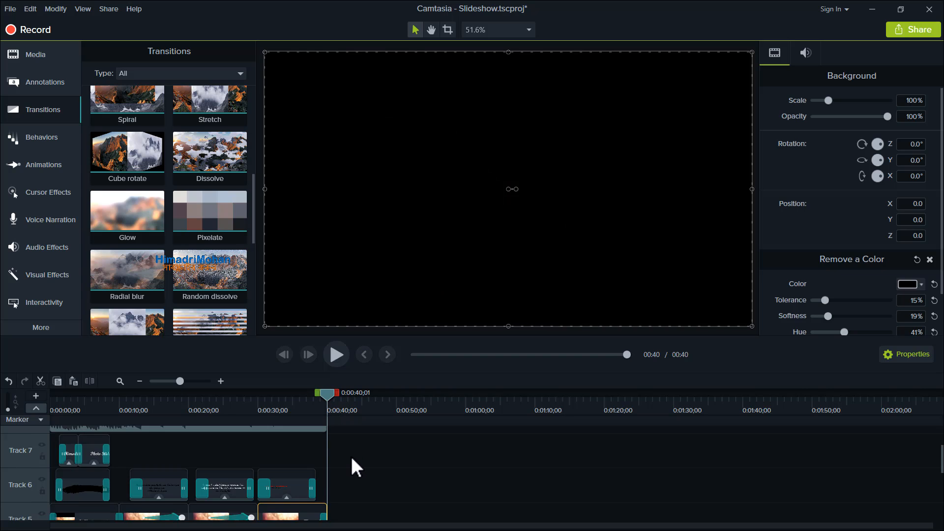
pyautogui.click(299, 449)
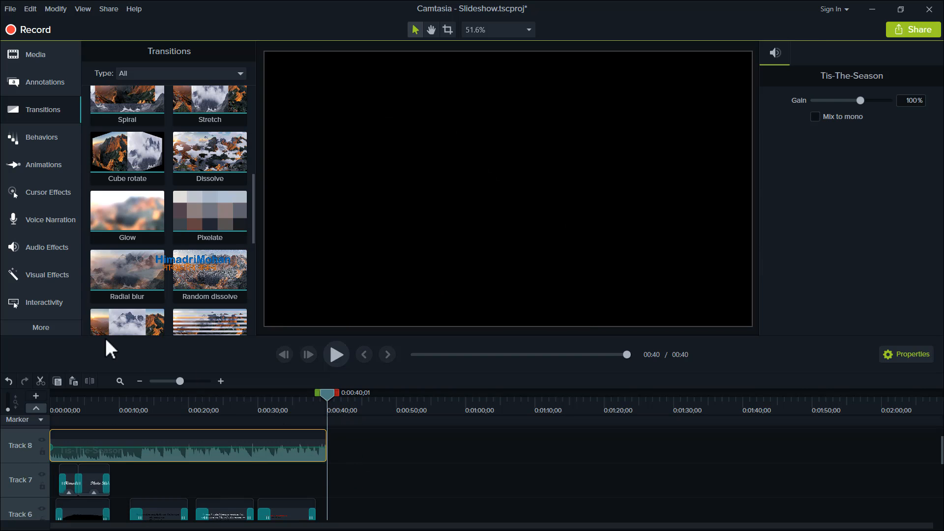
pyautogui.click(41, 249)
pyautogui.moveTo(197, 152); pyautogui.dragTo(315, 449)
# - Play the whole slideshow from the start in a detached canvas, view it full screen, and return to the editor
pyautogui.click(428, 354)
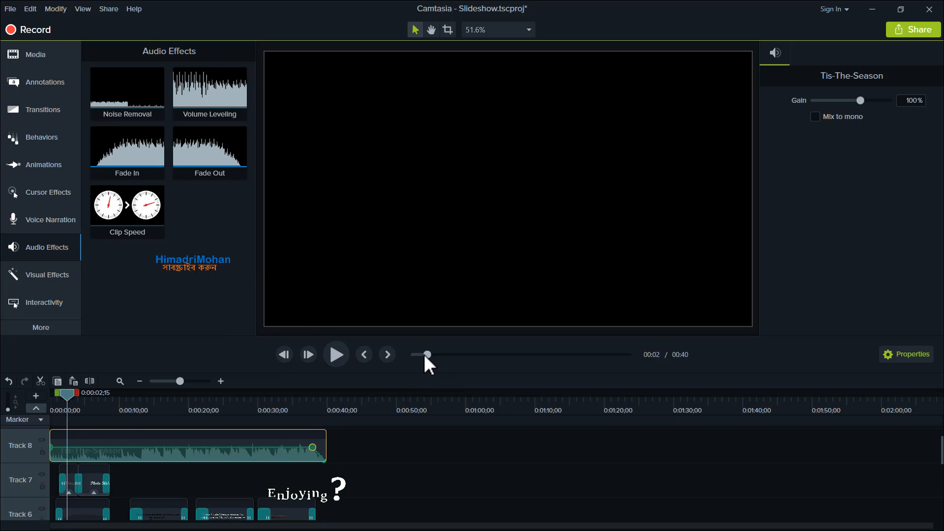
pyautogui.moveTo(429, 354); pyautogui.dragTo(399, 354)
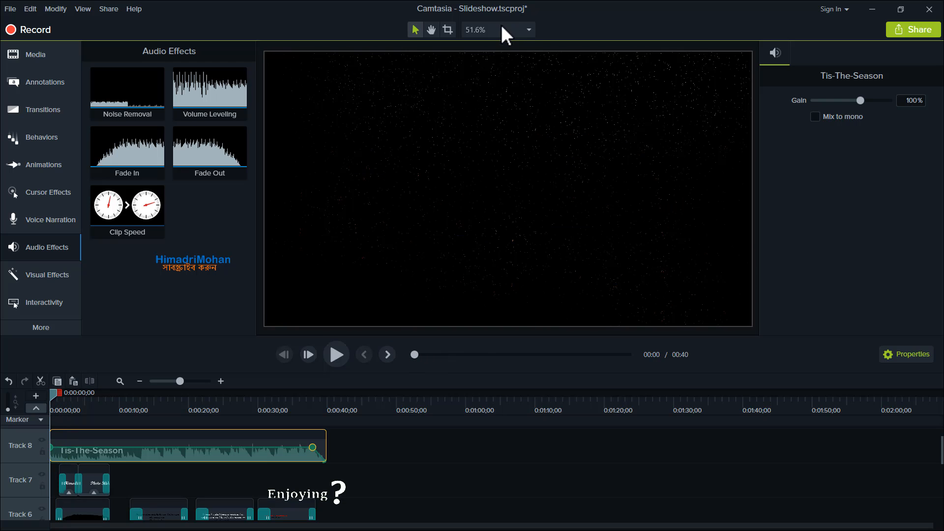
pyautogui.click(500, 26)
pyautogui.click(504, 160)
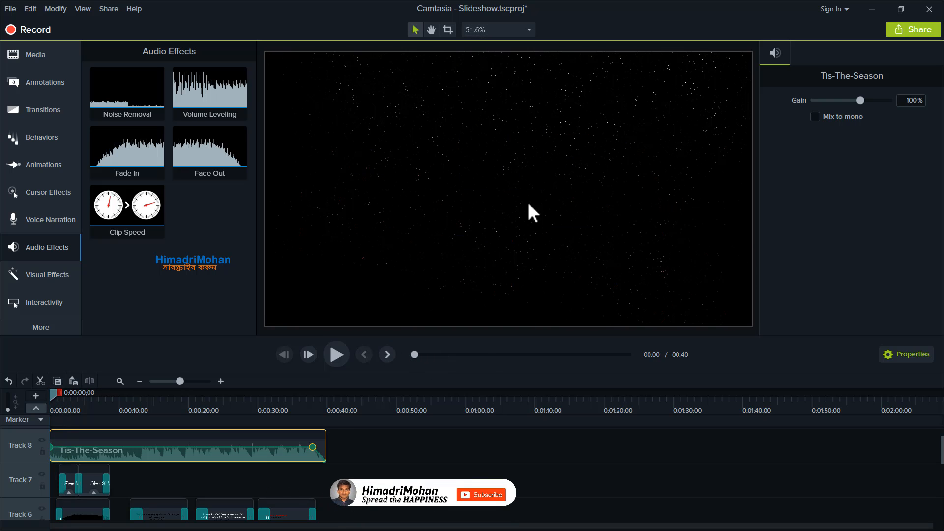
pyautogui.click(674, 91)
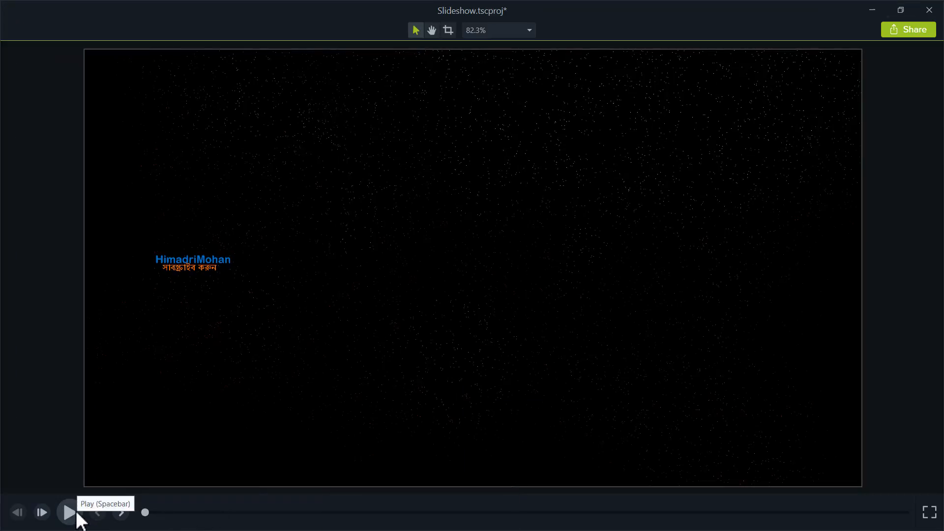
pyautogui.click(73, 512)
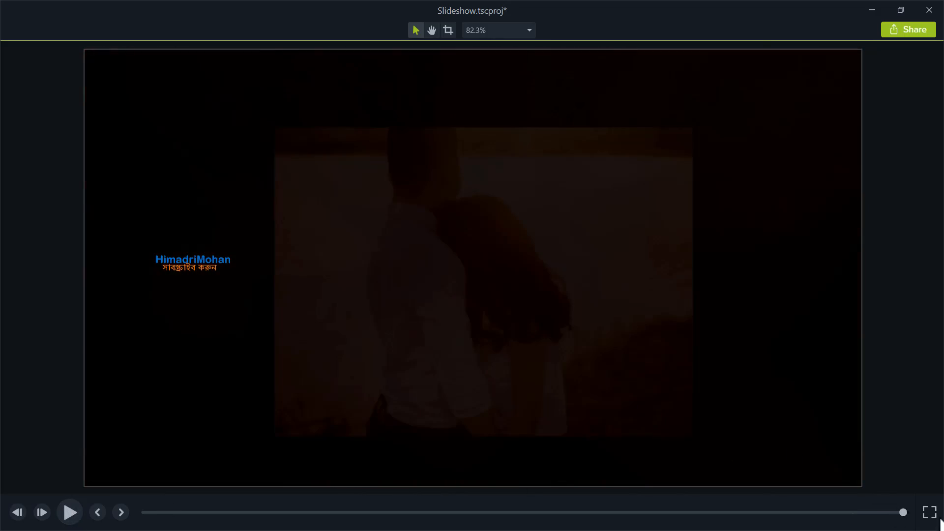
pyautogui.click(929, 513)
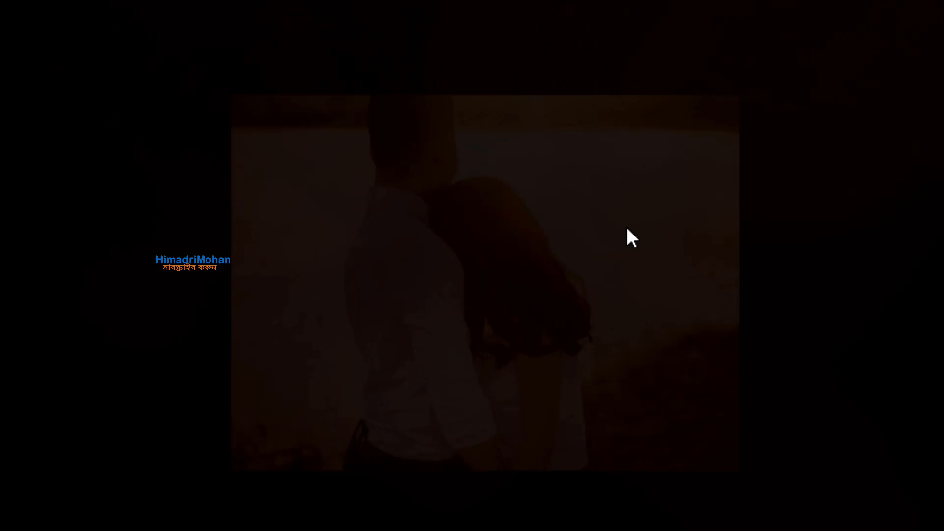
pyautogui.press('Escape')
pyautogui.click(707, 90)
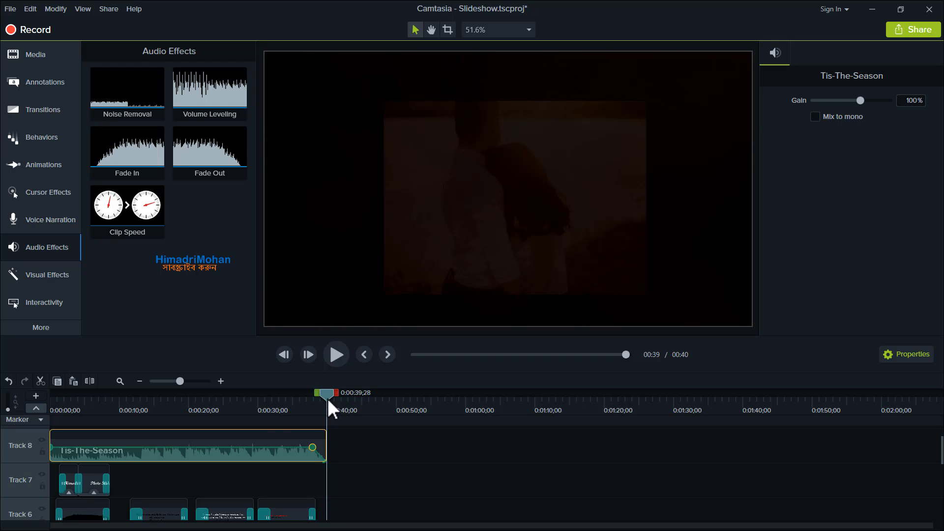
# - Return the playhead to the start, clear the selection, and preview the opening title at about 3 seconds
pyautogui.moveTo(329, 398); pyautogui.dragTo(7, 438)
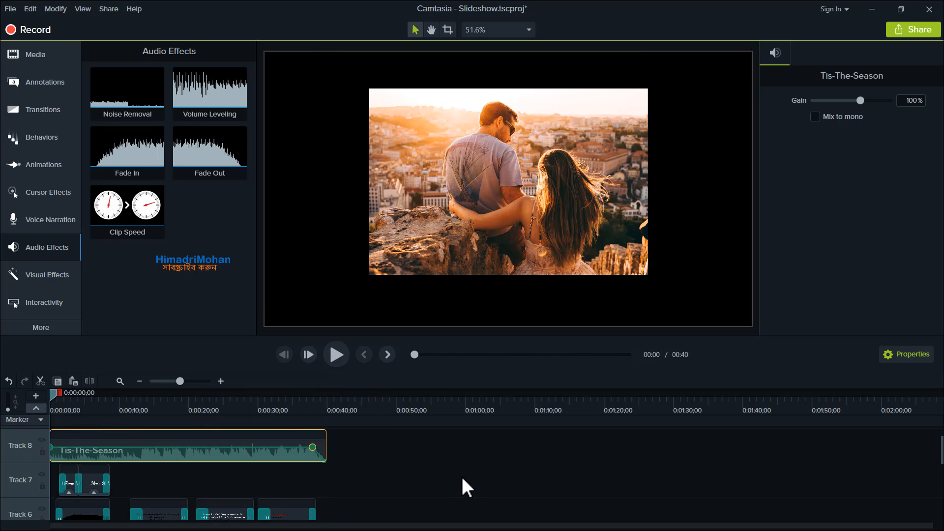
pyautogui.click(461, 474)
pyautogui.scroll(1, 457, 475)
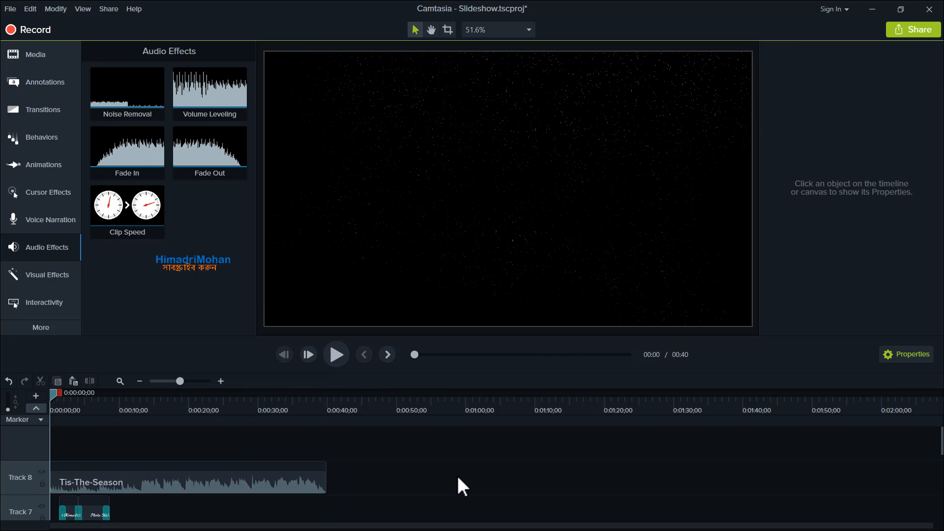
pyautogui.click(433, 354)
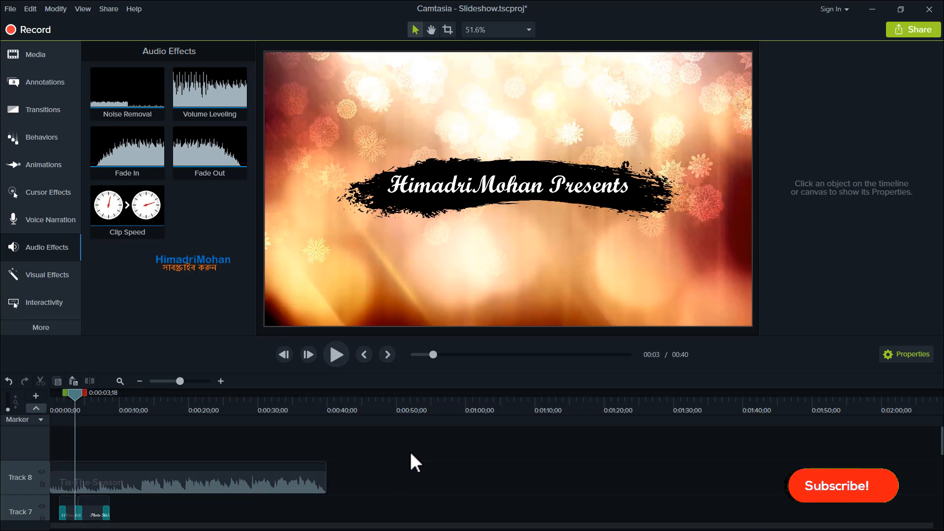